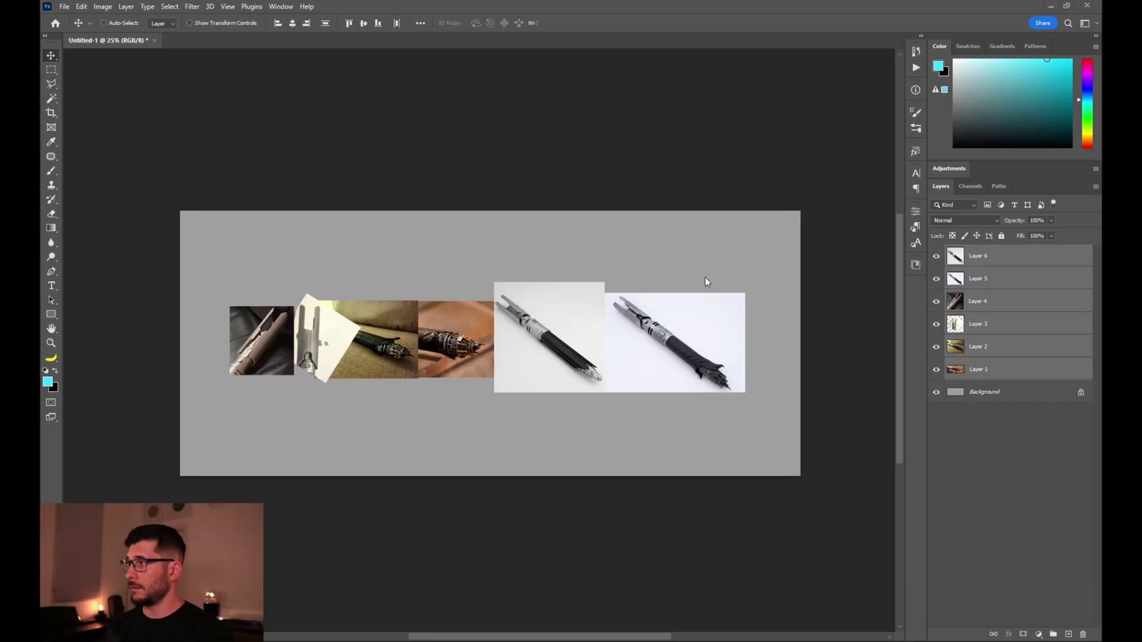
{"action": "left_click", "coordinate": [1035, 255]}
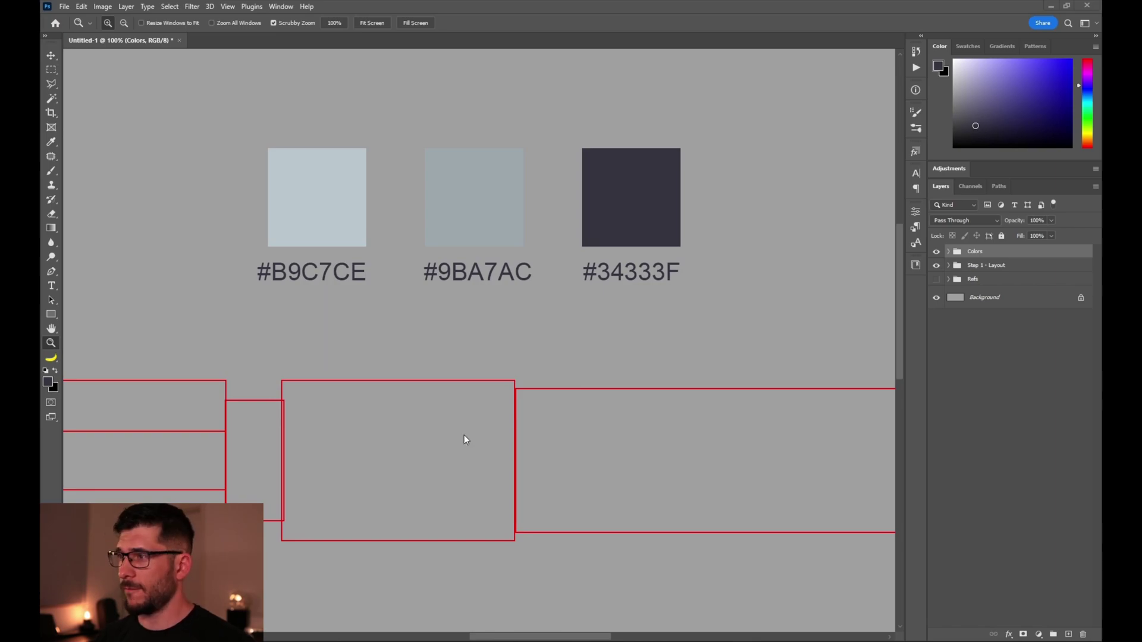
{"action": "scroll", "coordinate": [466, 438], "scroll_direction": "down", "scroll_amount": 2}
{"action": "scroll", "coordinate": [517, 451], "scroll_direction": "up", "scroll_amount": 1}
{"action": "left_click_drag", "start_coordinate": [509, 450], "coordinate": [504, 440]}
{"action": "left_click", "coordinate": [500, 437], "text": "alt"}
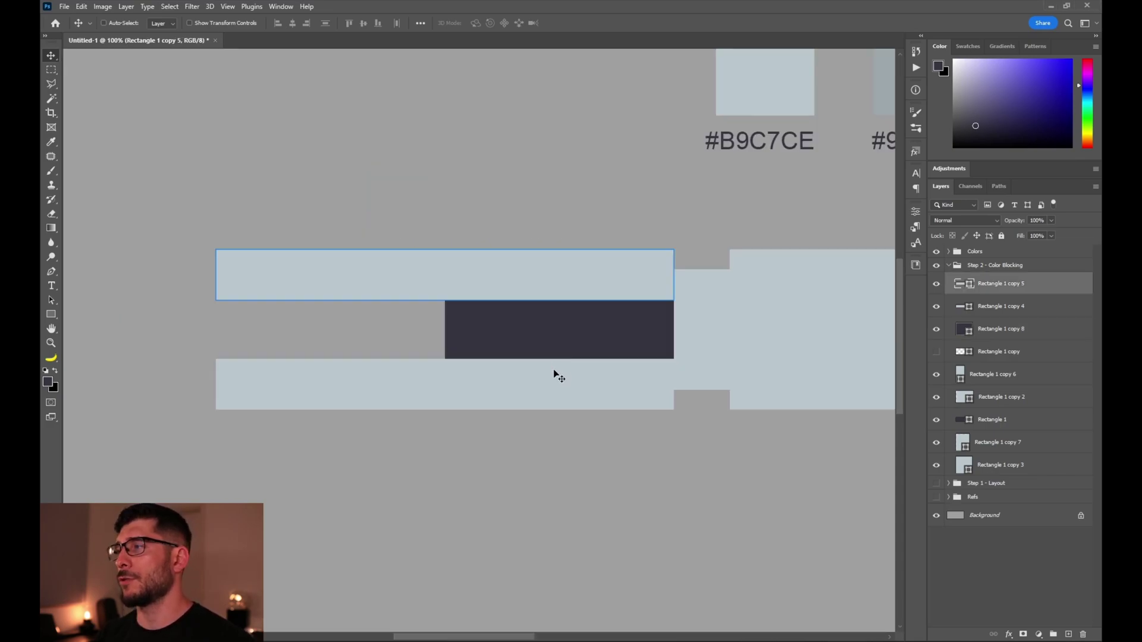
- Delete the lower light bar from the color-blocking group, keeping the upper one
{"action": "left_click", "coordinate": [554, 370], "text": "ctrl"}
{"action": "key", "text": "Delete"}
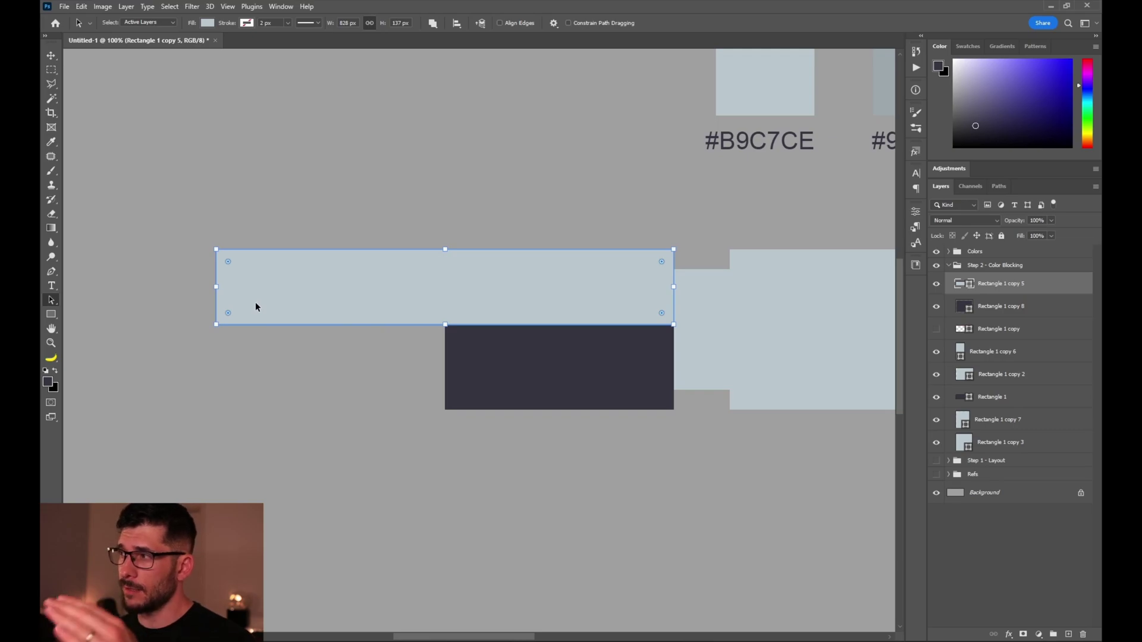
- Subtract a rectangle about 424 × 109 px from the left half of the upper bar's lower edge
{"action": "left_click", "coordinate": [59, 314]}
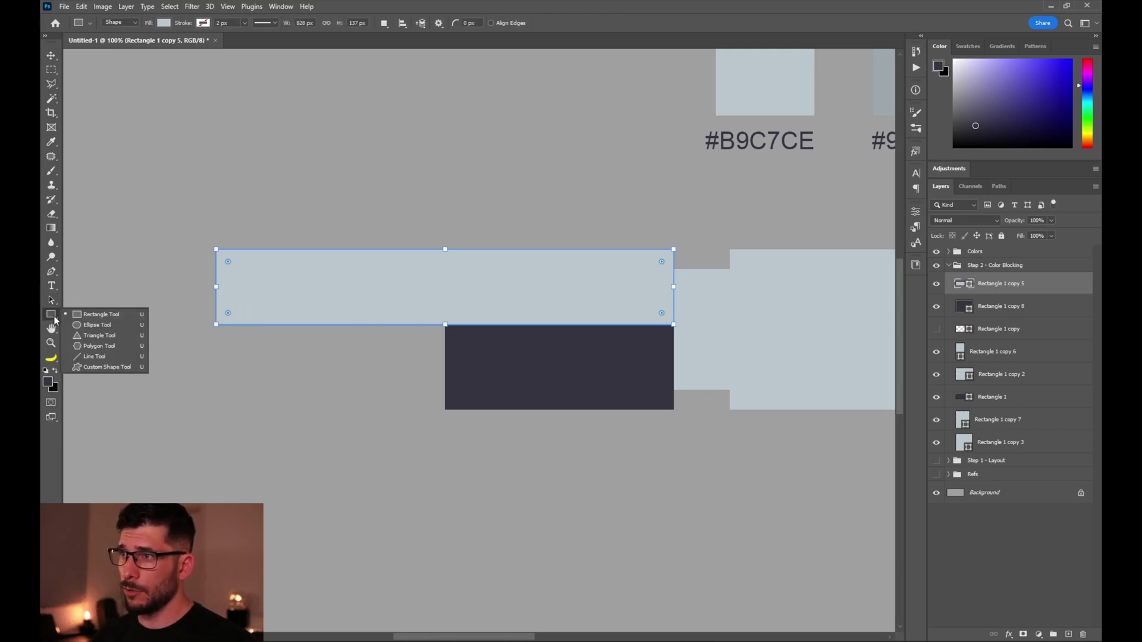
{"action": "left_click", "coordinate": [91, 312]}
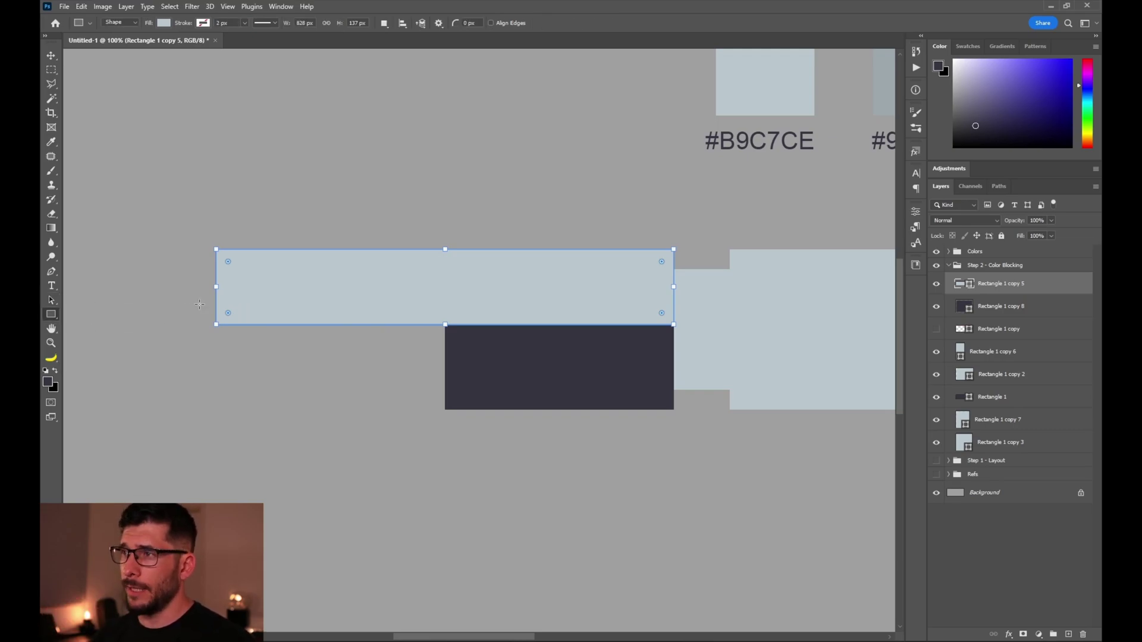
{"action": "key", "text": "alt"}
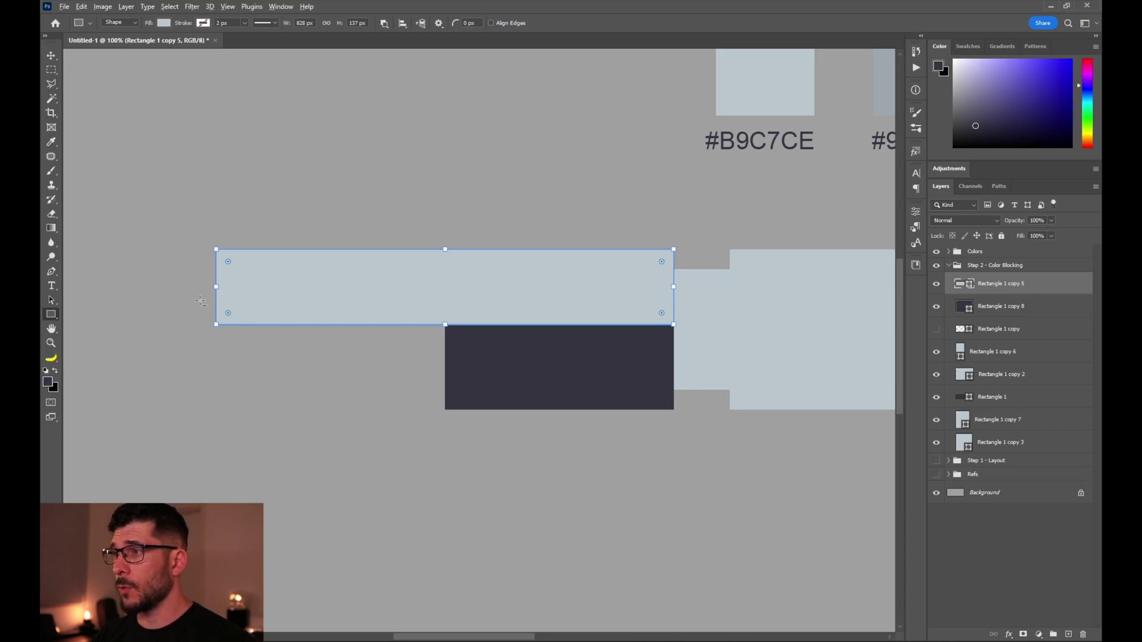
{"action": "left_click_drag", "start_coordinate": [200, 301], "coordinate": [435, 360]}
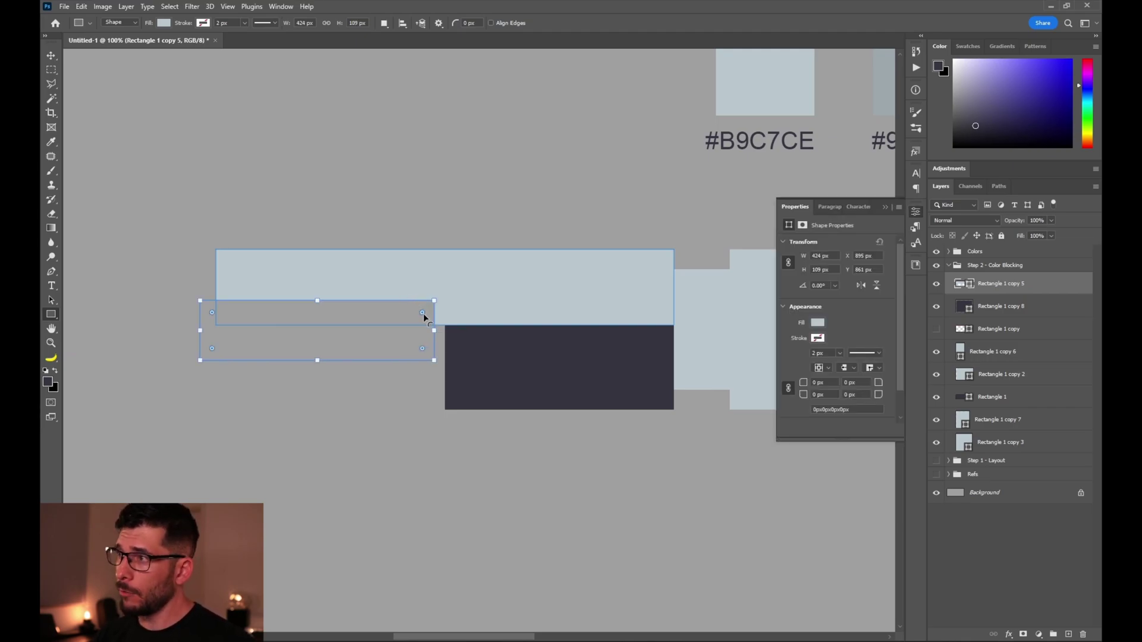
- Round the rectangular cutout's corners to 46% and extend its left side to a width of about 503 px
{"action": "left_click_drag", "start_coordinate": [423, 316], "coordinate": [408, 320]}
{"action": "left_click_drag", "start_coordinate": [200, 330], "coordinate": [156, 334]}
{"action": "key", "text": "v"}
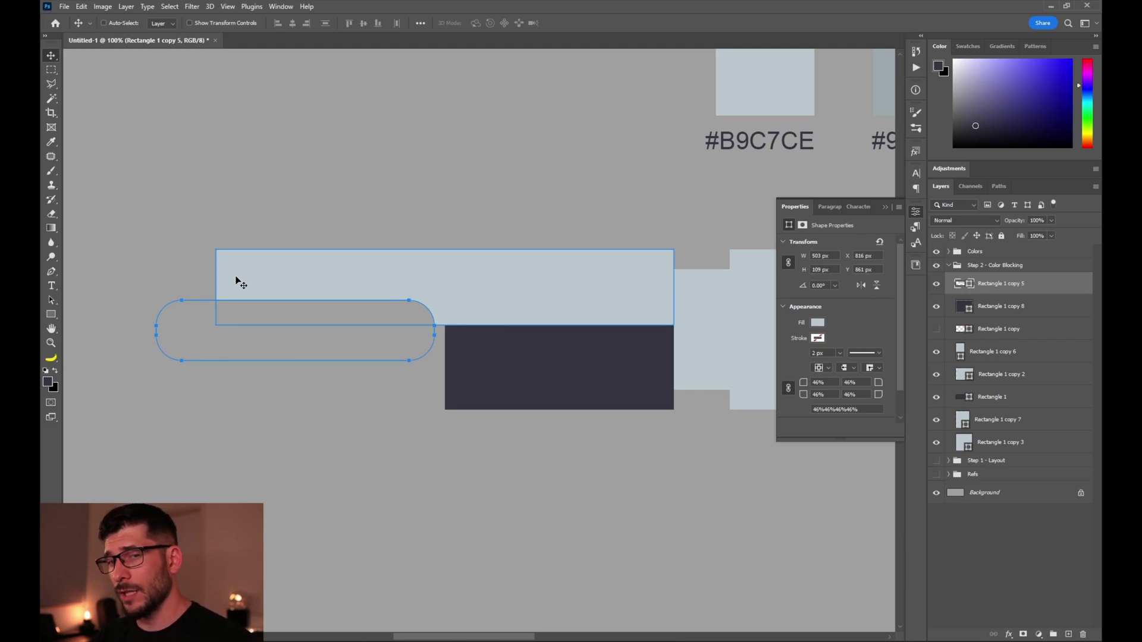
- Duplicate the rounded cutout onto the right end of the light bar
{"action": "key", "text": "a"}
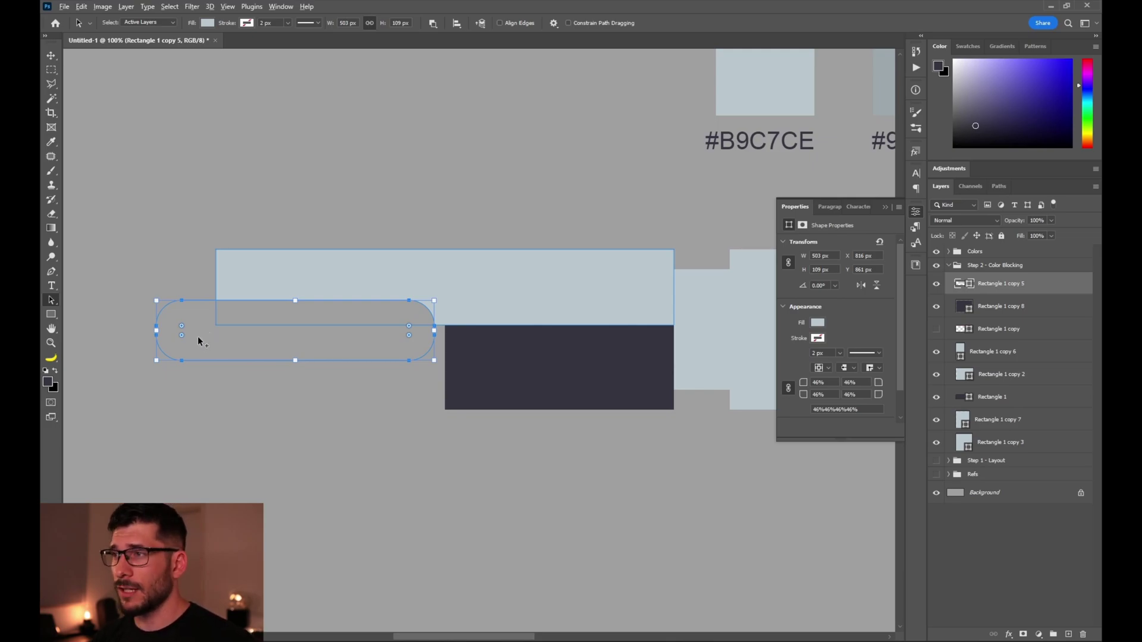
{"action": "left_click_drag", "start_coordinate": [198, 336], "coordinate": [641, 345]}
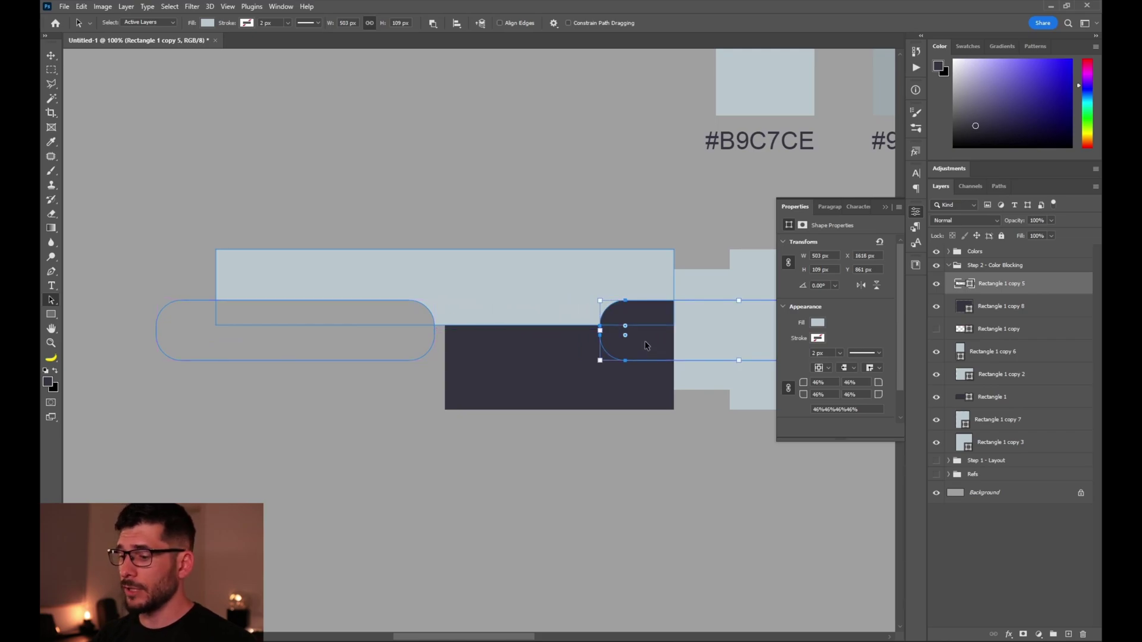
- Subtract a rectangle about 180 × 102 px at the bar's left end, rotated about 30° and nudged 3 px left
{"action": "key", "text": "u"}
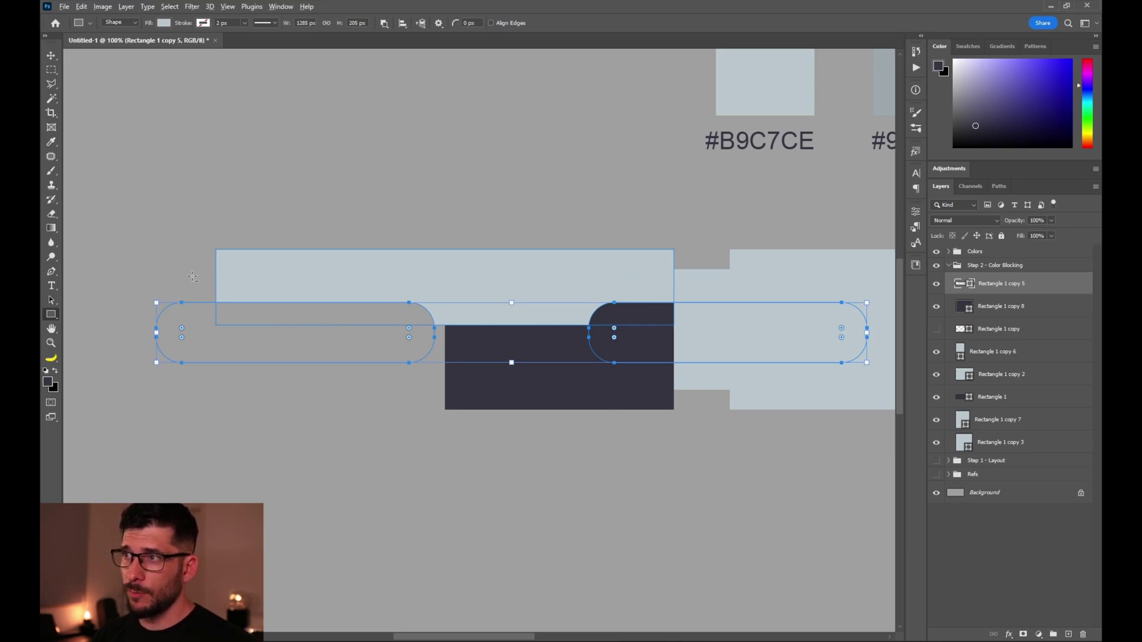
{"action": "mouse_move", "coordinate": [193, 277]}
{"action": "left_mouse_down"}
{"action": "mouse_move", "coordinate": [231, 313]}
{"action": "mouse_move", "coordinate": [291, 334]}
{"action": "left_mouse_up"}
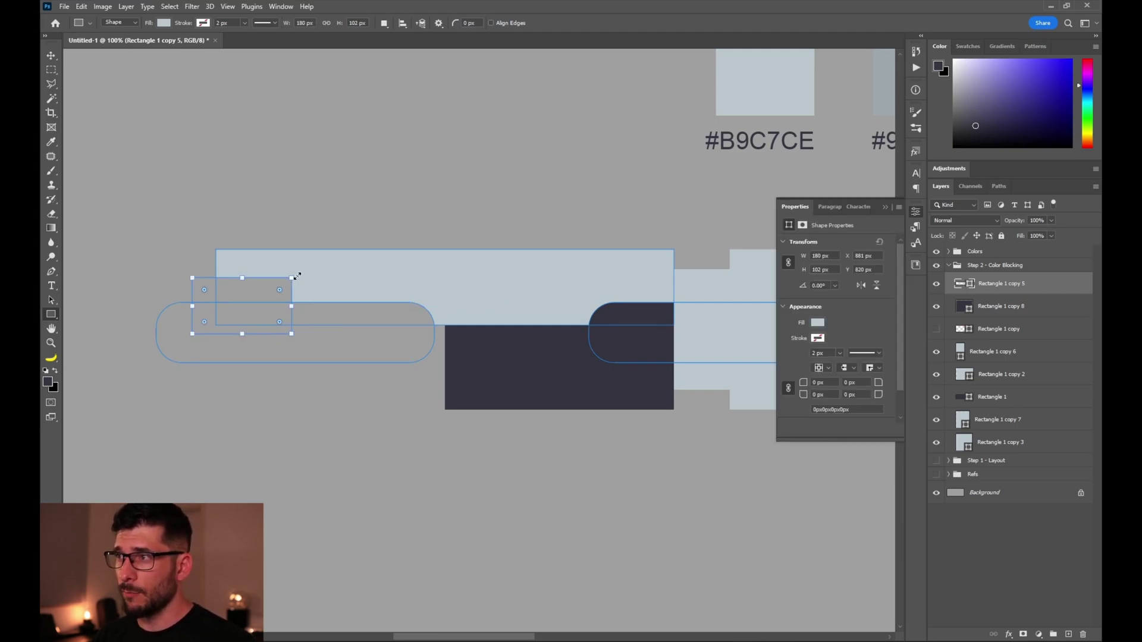
{"action": "left_click_drag", "start_coordinate": [309, 280], "coordinate": [321, 306]}
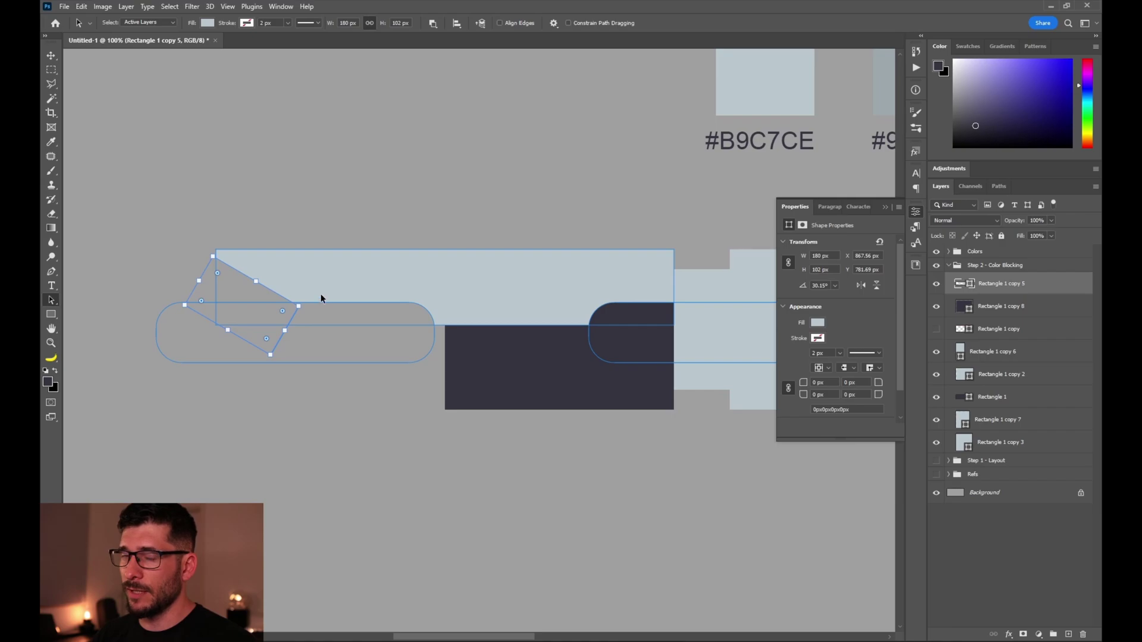
{"action": "key", "text": "Left"}
{"action": "key", "text": "Left"}
{"action": "key", "text": "Left"}
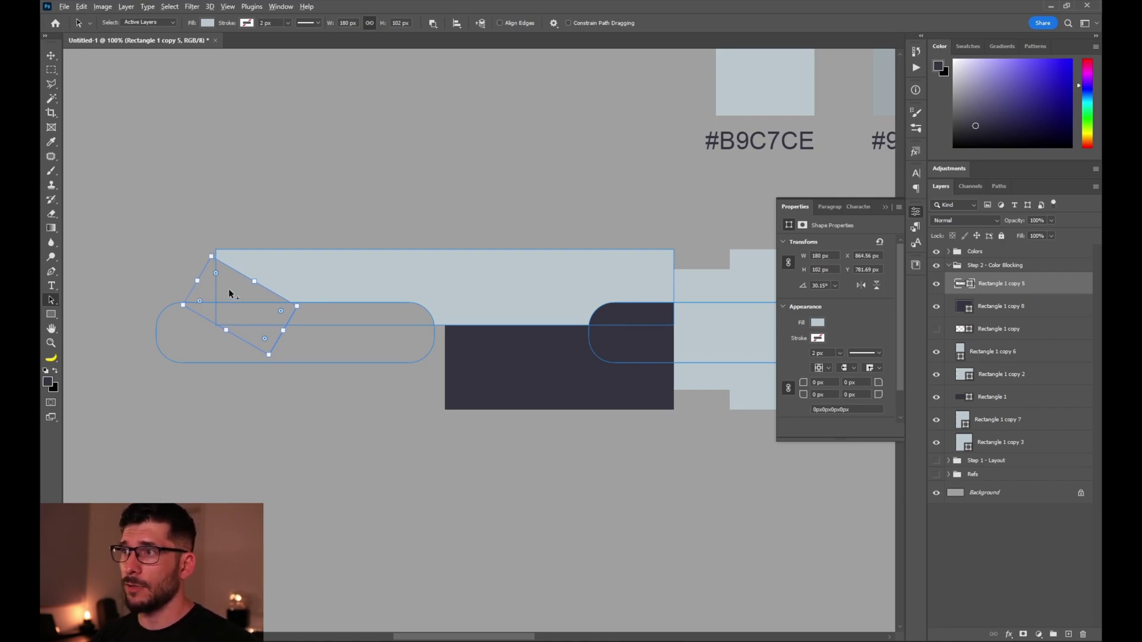
- Duplicate the angled cutout at the bar's right end, flip it horizontally and rotate it slightly steeper
{"action": "left_click_drag", "start_coordinate": [229, 288], "coordinate": [650, 298]}
{"action": "key", "text": "ctrl"}
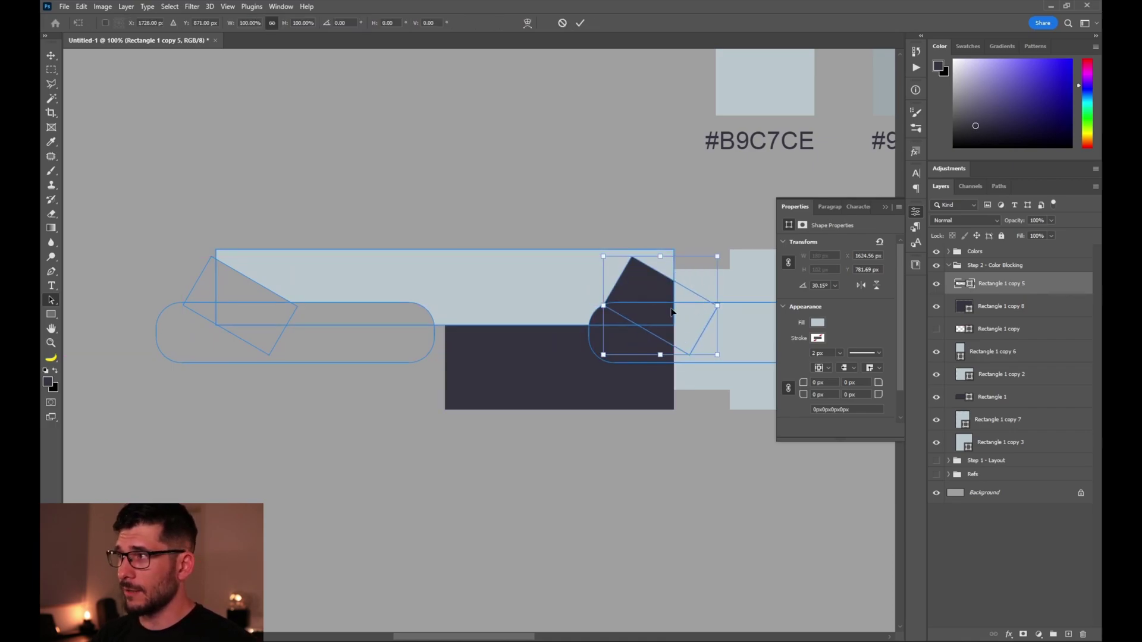
{"action": "key", "text": "ctrl+t"}
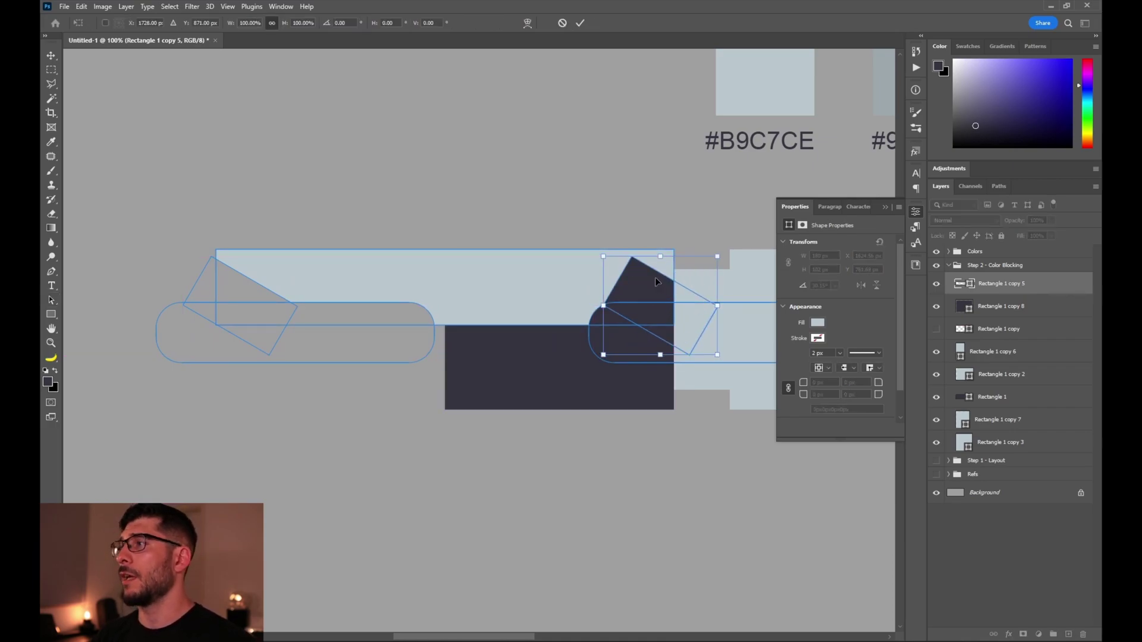
{"action": "right_click", "coordinate": [654, 277]}
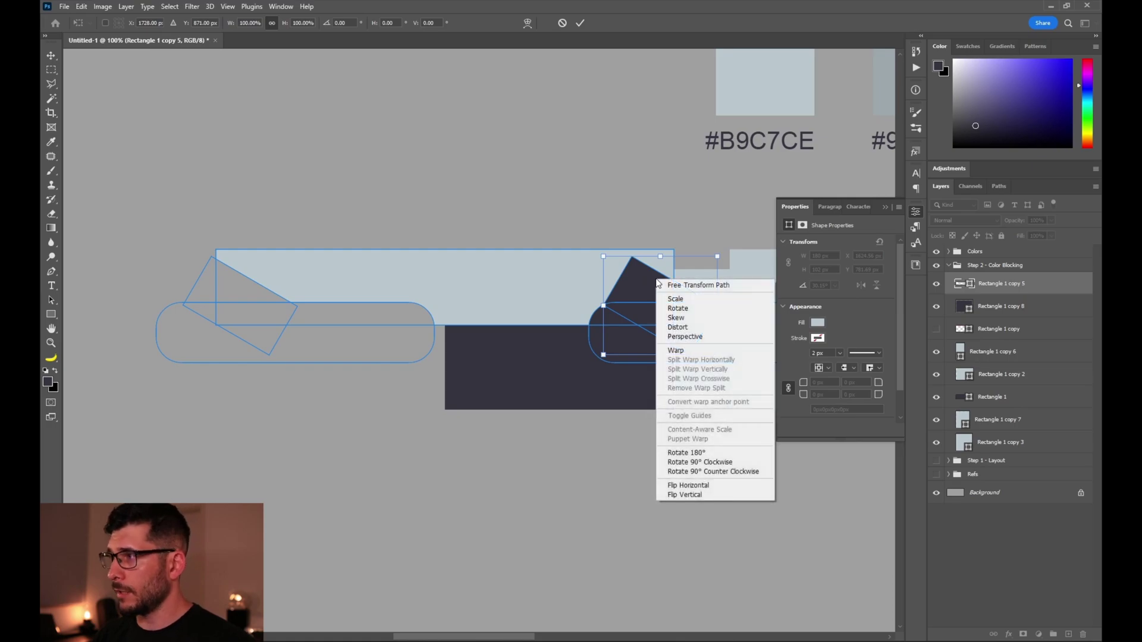
{"action": "left_click", "coordinate": [701, 487]}
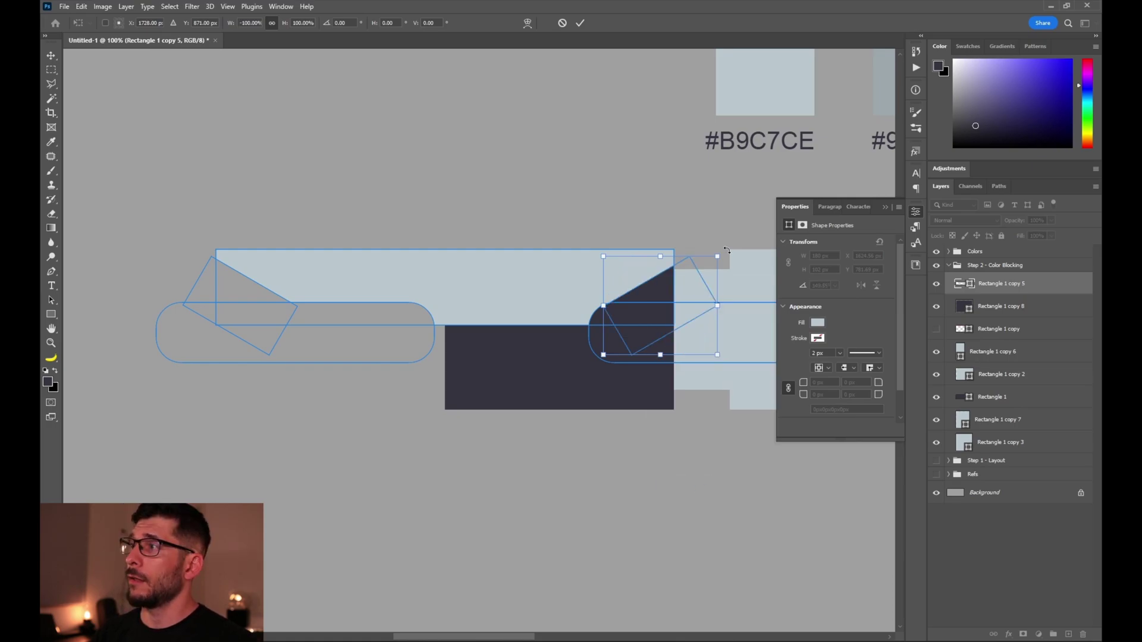
{"action": "left_click_drag", "start_coordinate": [724, 245], "coordinate": [727, 234]}
{"action": "key", "text": "Return"}
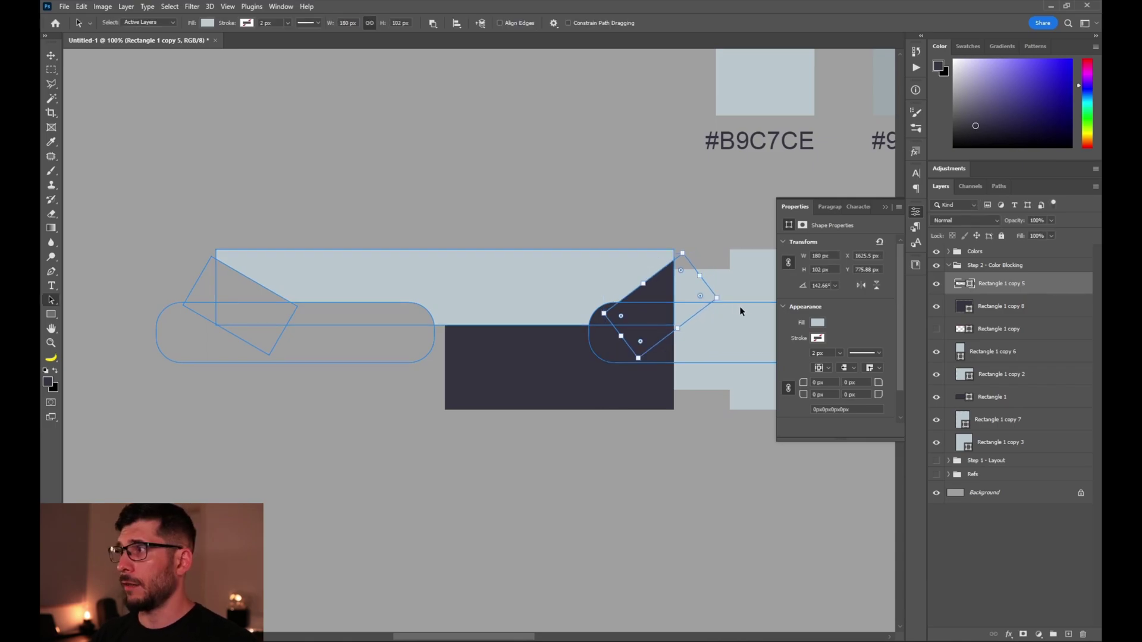
- Nudge the right rounded cutout 10 px to the left
{"action": "left_click", "coordinate": [741, 311]}
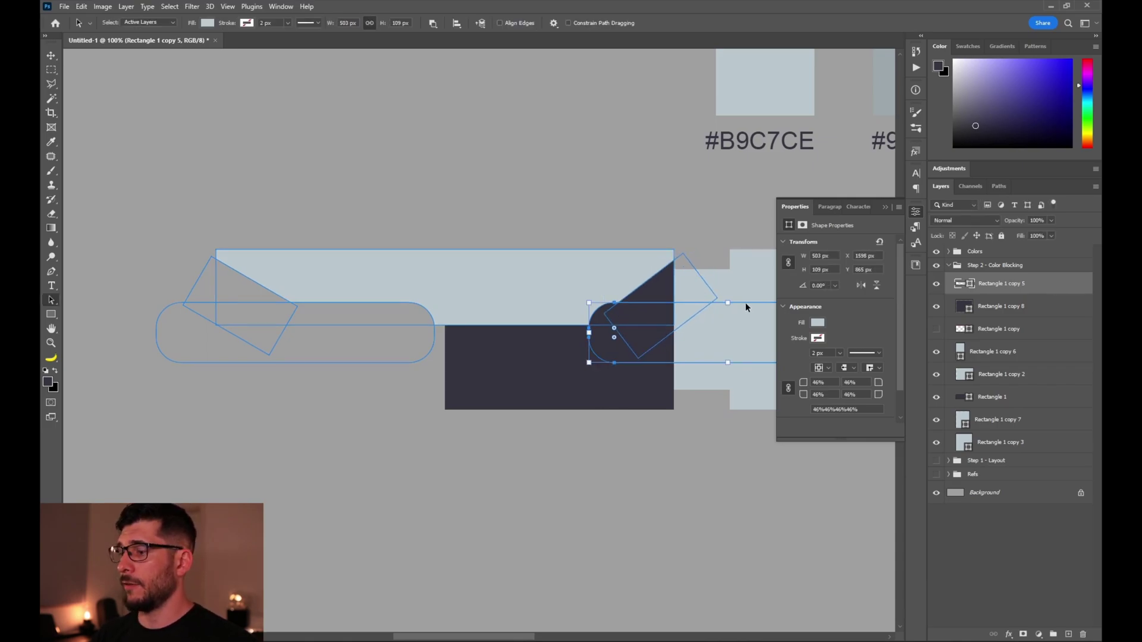
{"action": "key", "text": "Left"}
{"action": "key", "text": "Left"}
{"action": "key", "text": "Left"}
{"action": "key", "text": "Left"}
{"action": "key", "text": "Left"}
{"action": "key", "text": "Left"}
{"action": "key", "text": "Left"}
{"action": "key", "text": "Left"}
{"action": "key", "text": "Left"}
{"action": "key", "text": "Left"}
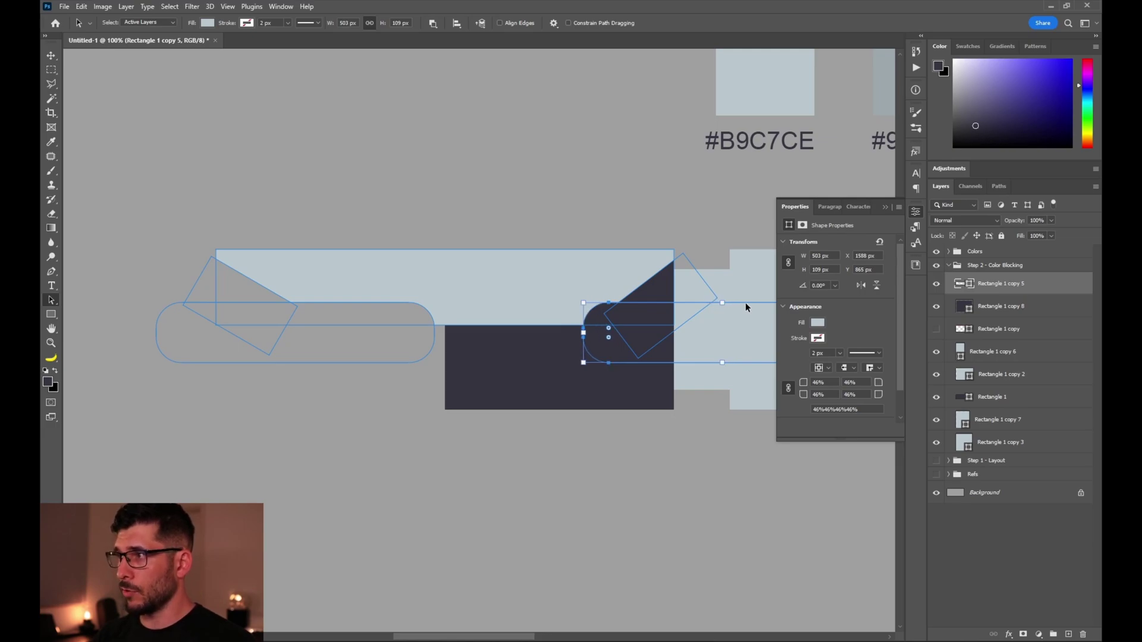
- Try duplicating the cut light bar and flipping it vertically to form the lower half, and remove that copy
{"action": "key", "text": "v"}
{"action": "key", "text": "ctrl"}
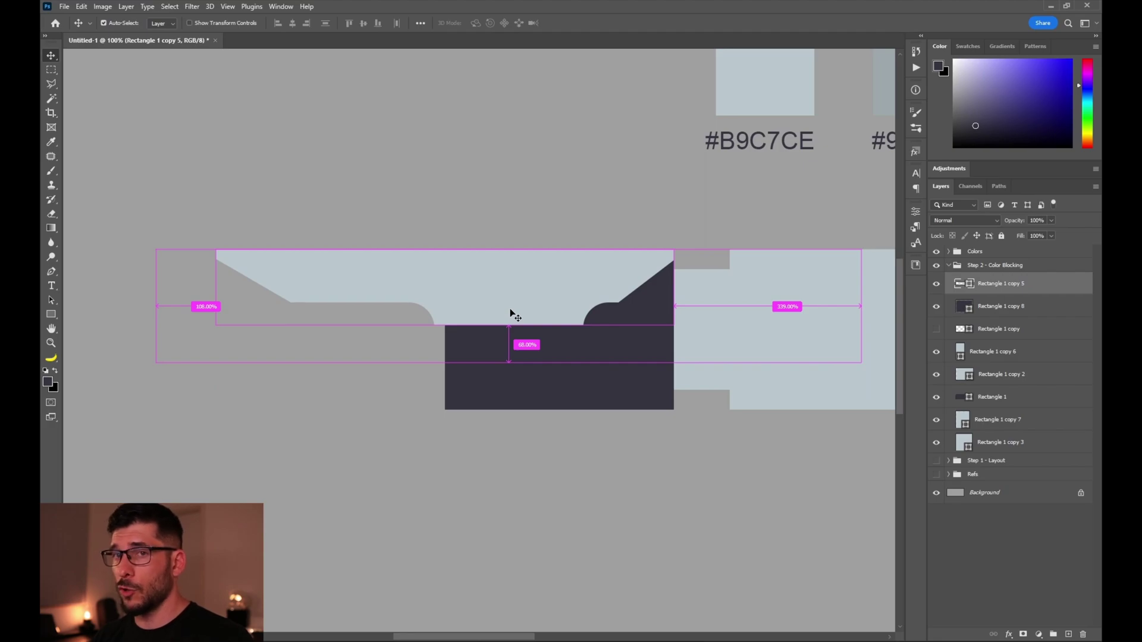
{"action": "key", "text": "ctrl+j"}
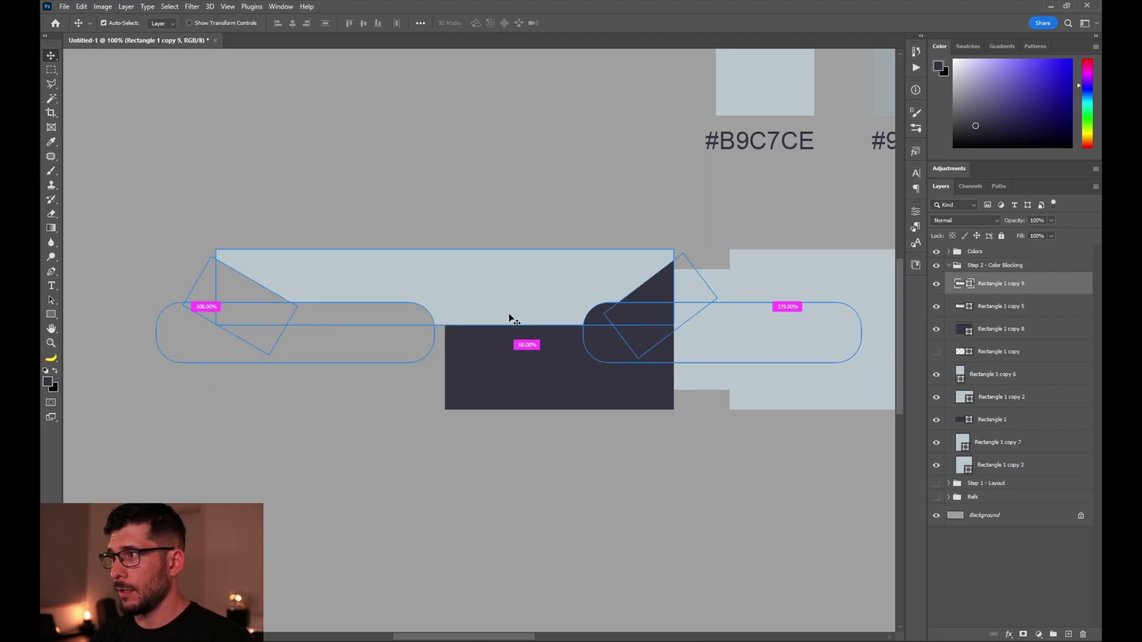
{"action": "key", "text": "ctrl+t"}
{"action": "right_click", "coordinate": [509, 314]}
{"action": "left_click", "coordinate": [546, 529]}
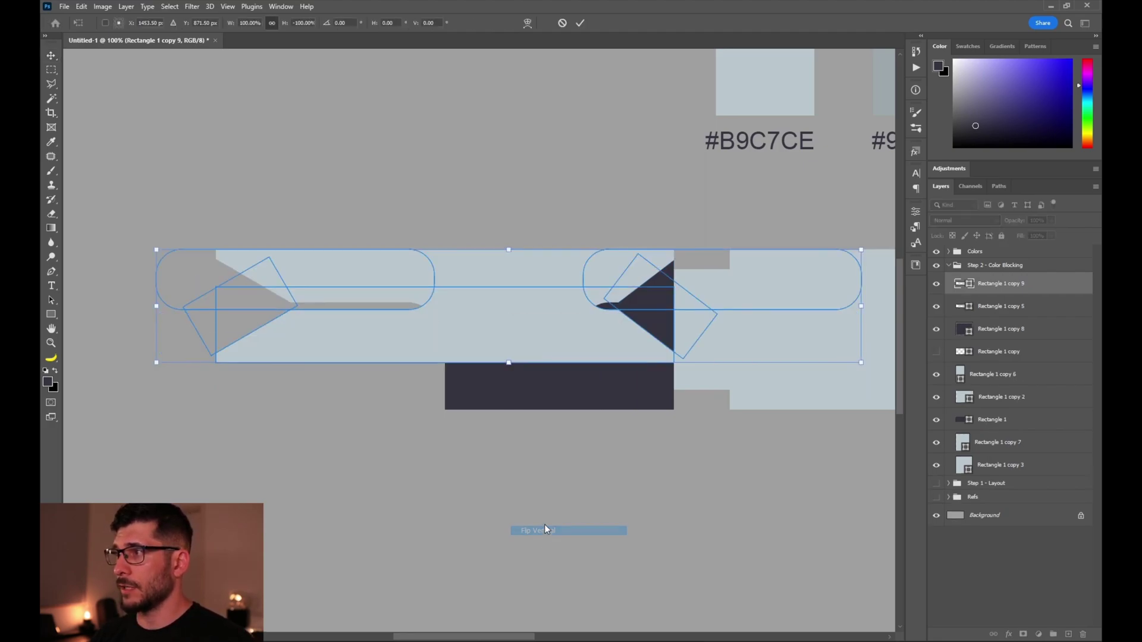
{"action": "key", "text": "Return"}
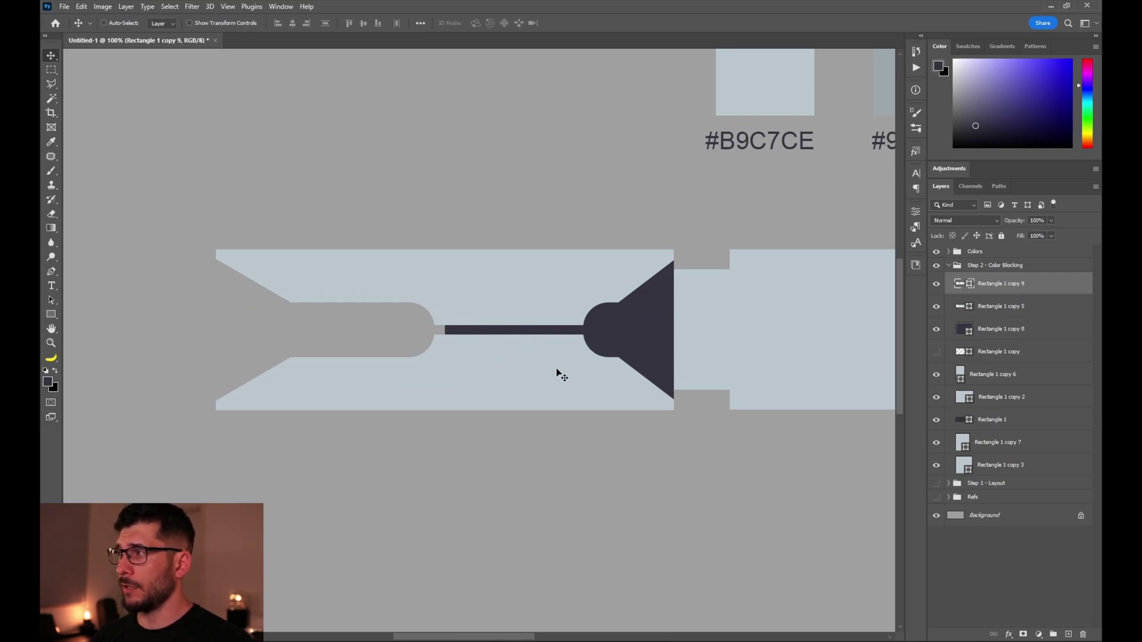
{"action": "key", "text": "Delete"}
- Reduce the height of the light bar's base rectangle by raising its lower edge slightly
{"action": "key", "text": "a"}
{"action": "left_click", "coordinate": [515, 290]}
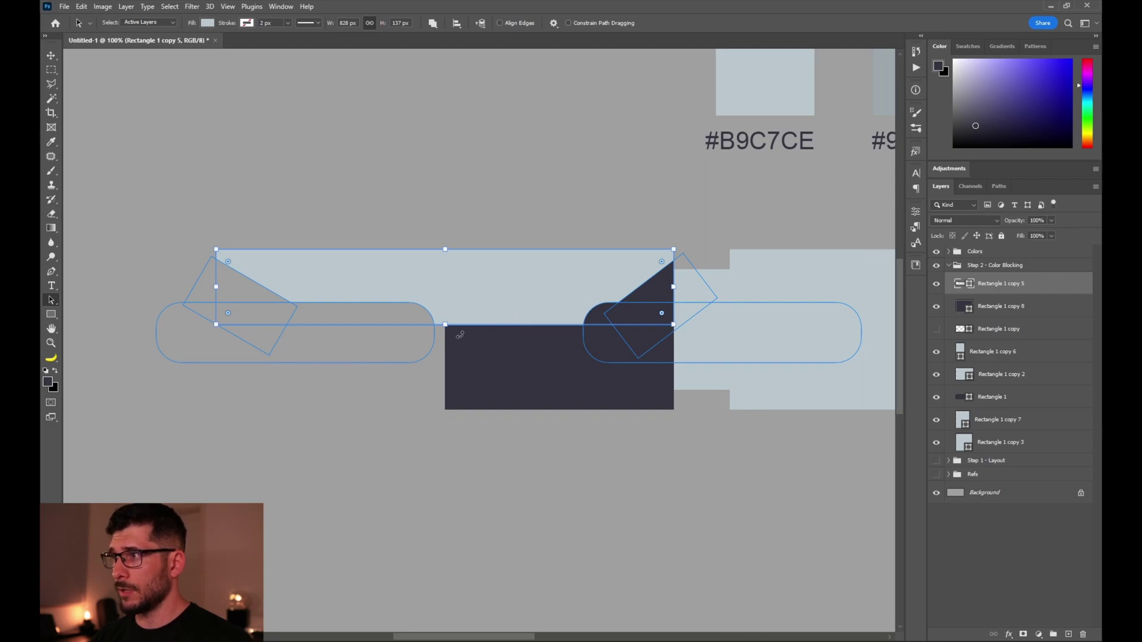
{"action": "left_click_drag", "start_coordinate": [445, 326], "coordinate": [448, 315]}
- Move both rounded cutouts up 20 px together within the light bar
{"action": "left_click", "coordinate": [417, 342]}
{"action": "left_click", "coordinate": [701, 339], "text": "shift"}
{"action": "key", "text": "shift+Up"}
{"action": "key", "text": "shift+Up"}
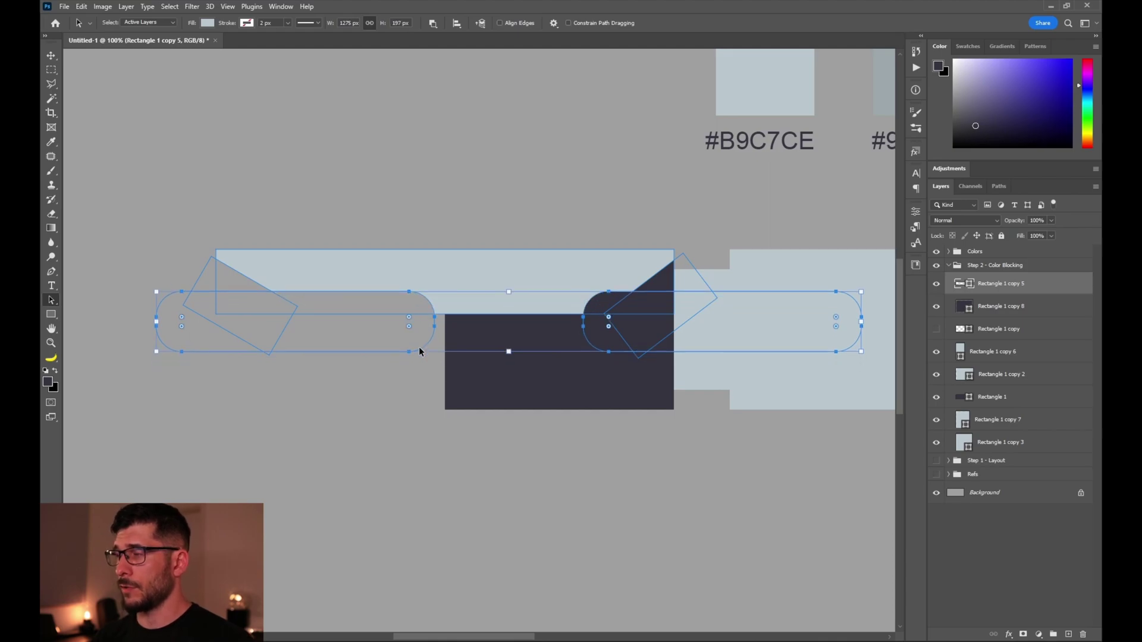
- Duplicate the cut light bar, flip the copy vertically and place it below as the mirrored lower half
{"action": "key", "text": "ctrl+alt+t"}
{"action": "right_click", "coordinate": [576, 304]}
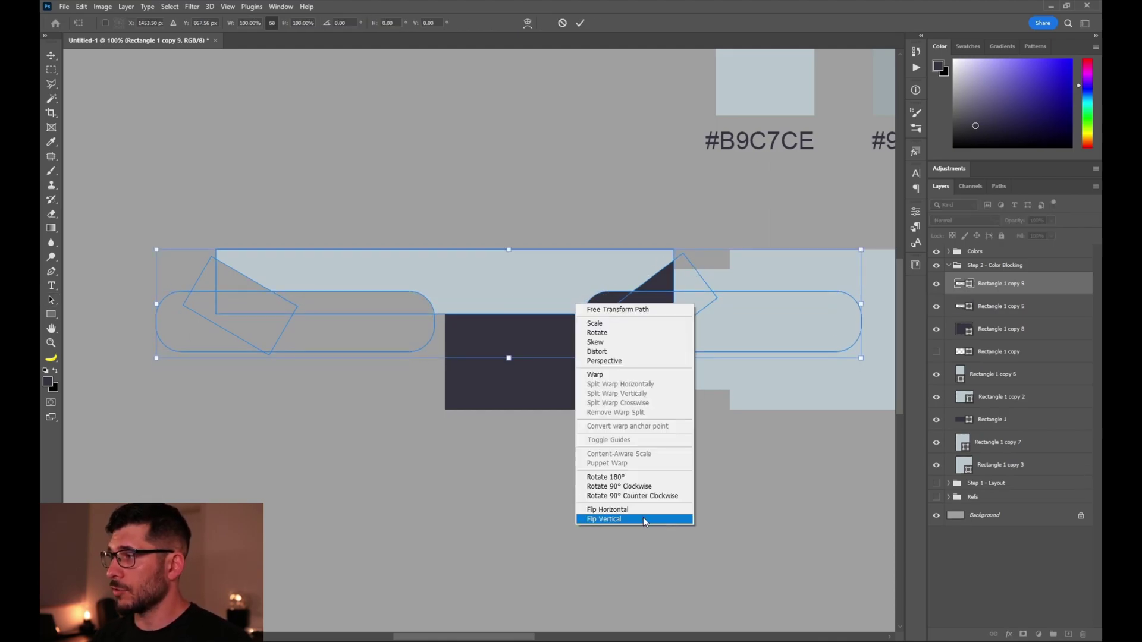
{"action": "left_click", "coordinate": [642, 518]}
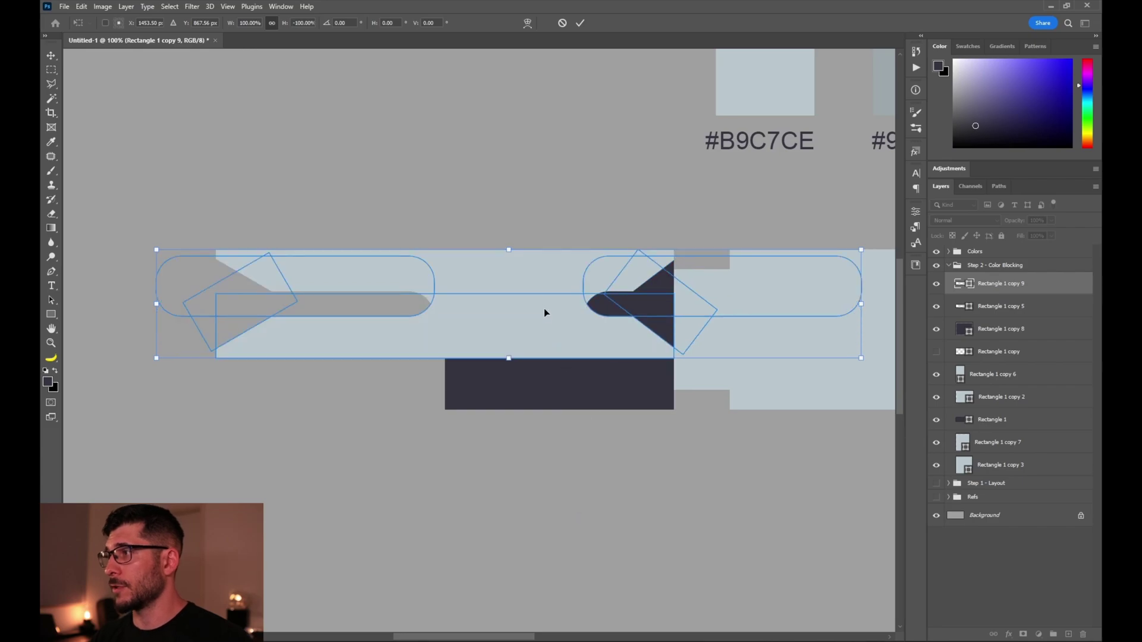
{"action": "left_click_drag", "start_coordinate": [543, 327], "coordinate": [544, 379]}
{"action": "key", "text": "Return"}
- Resize the dark rectangle behind the two light bars to about 454 × 190 px and round its left end
{"action": "left_click", "coordinate": [531, 348], "text": "ctrl"}
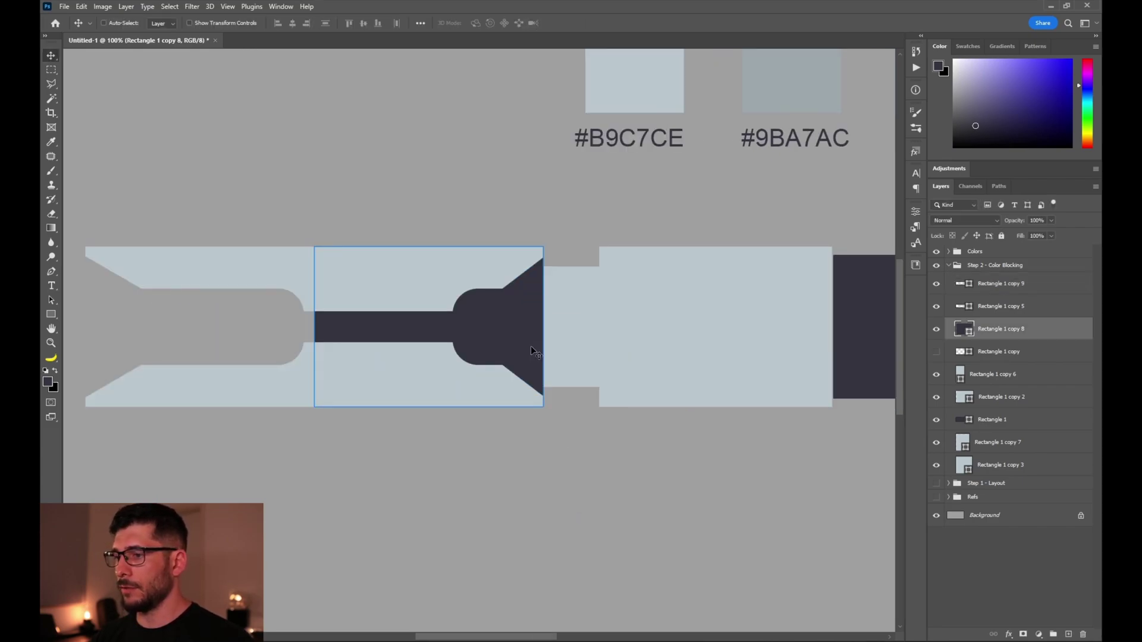
{"action": "key", "text": "ctrl+t"}
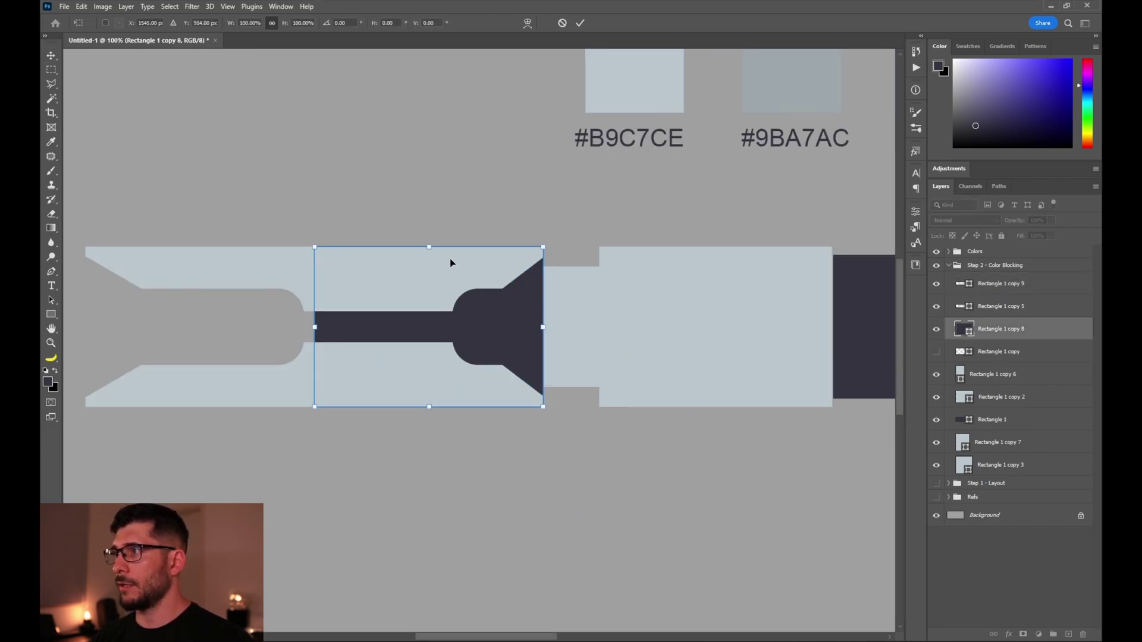
{"action": "left_click_drag", "start_coordinate": [429, 247], "coordinate": [429, 271]}
{"action": "key", "text": "Return"}
{"action": "key", "text": "a"}
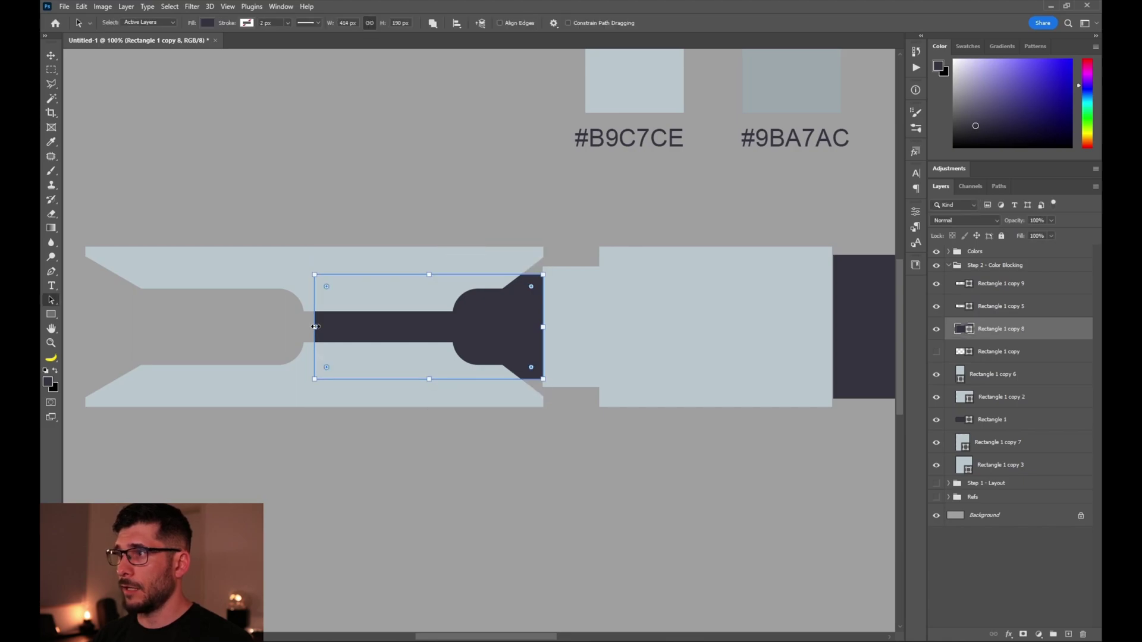
{"action": "left_click_drag", "start_coordinate": [314, 326], "coordinate": [294, 327]}
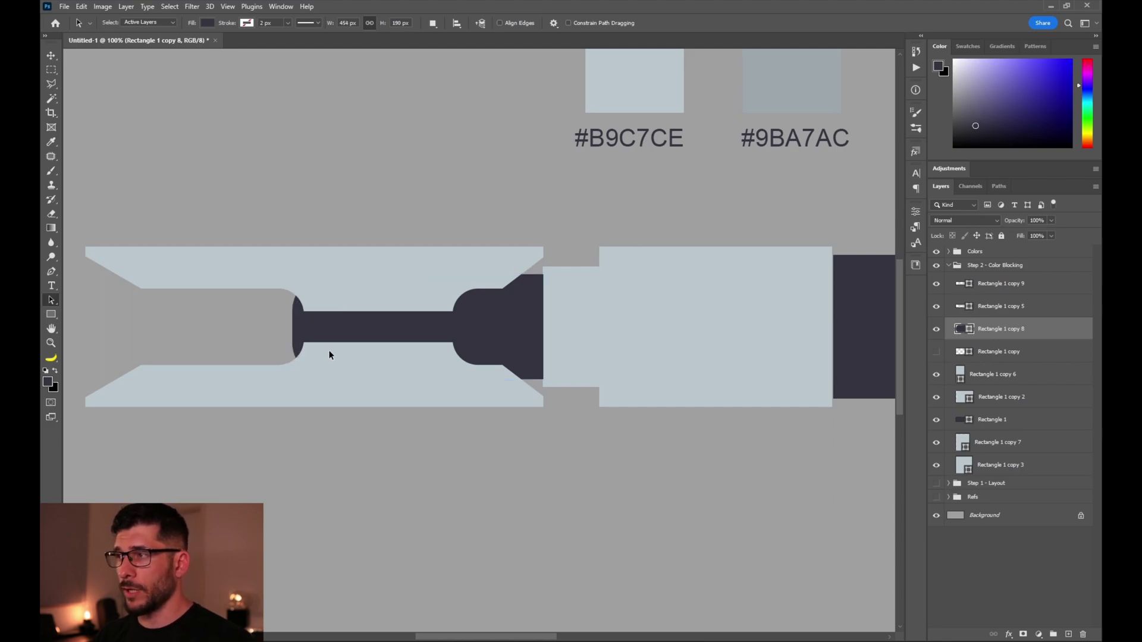
- Group the upper and lower light bar layers as "Emmiter" and expand the group
{"action": "key", "text": "v"}
{"action": "left_click", "coordinate": [1027, 283]}
{"action": "left_click", "coordinate": [1038, 310], "text": "shift"}
{"action": "key", "text": "ctrl+g"}
{"action": "double_click", "coordinate": [994, 279]}
{"action": "type", "text": "Emmiter"}
{"action": "key", "text": "Return"}
{"action": "left_click", "coordinate": [957, 279]}
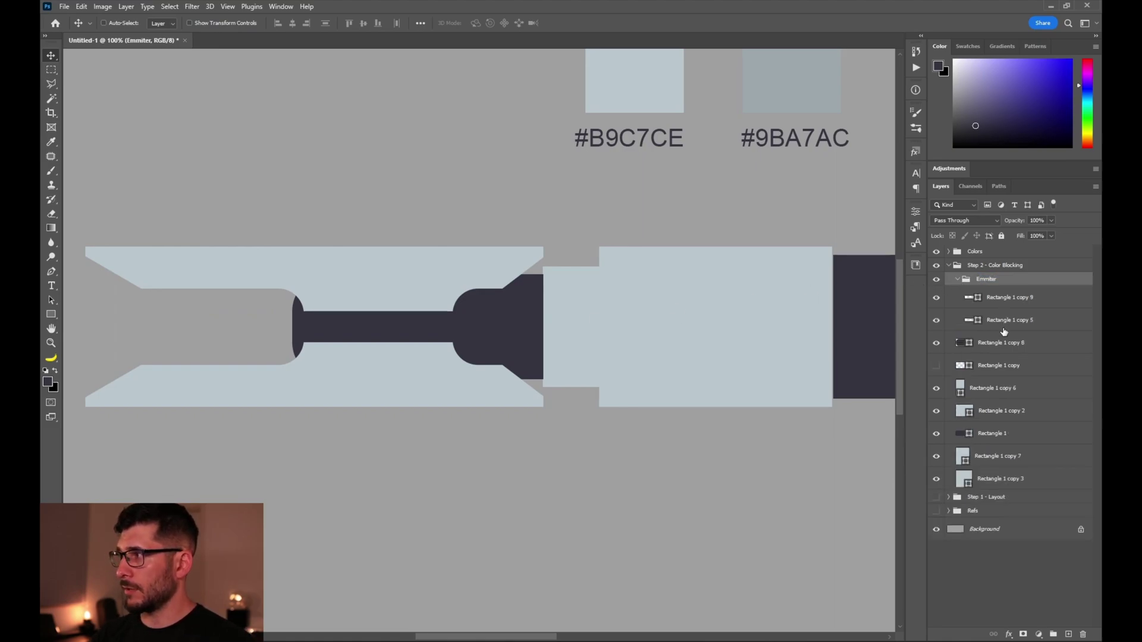
- Draw a narrow light vertical rectangle across the dark strip inside the emitter and place a duplicate of it farther along the strip
{"action": "left_click", "coordinate": [1004, 329]}
{"action": "left_click", "coordinate": [52, 315]}
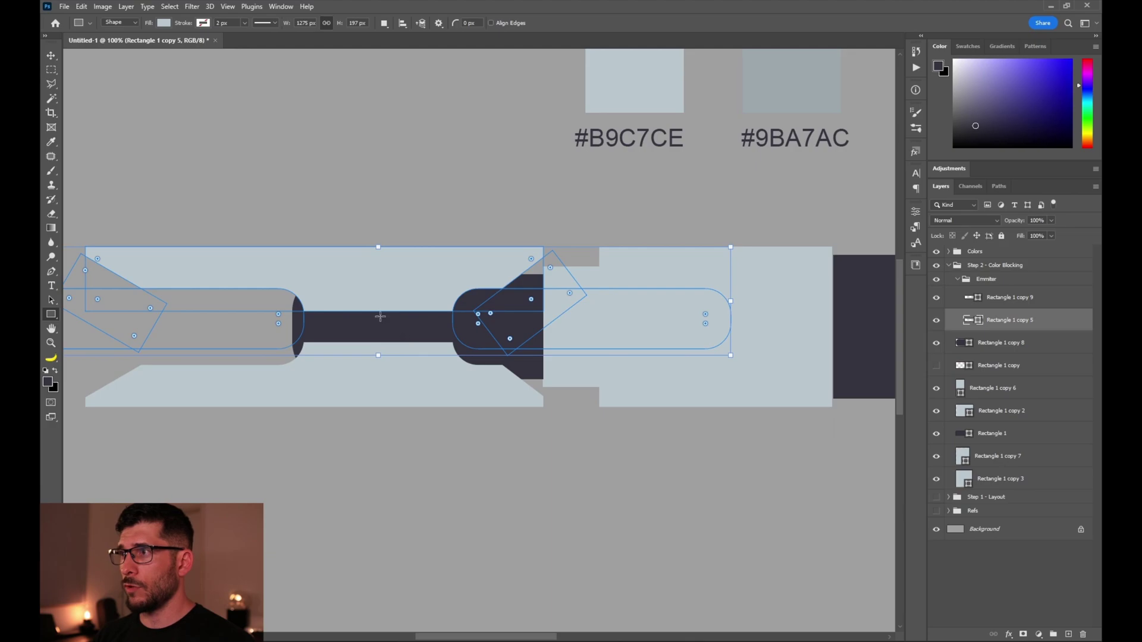
{"action": "left_click_drag", "start_coordinate": [330, 294], "coordinate": [336, 357]}
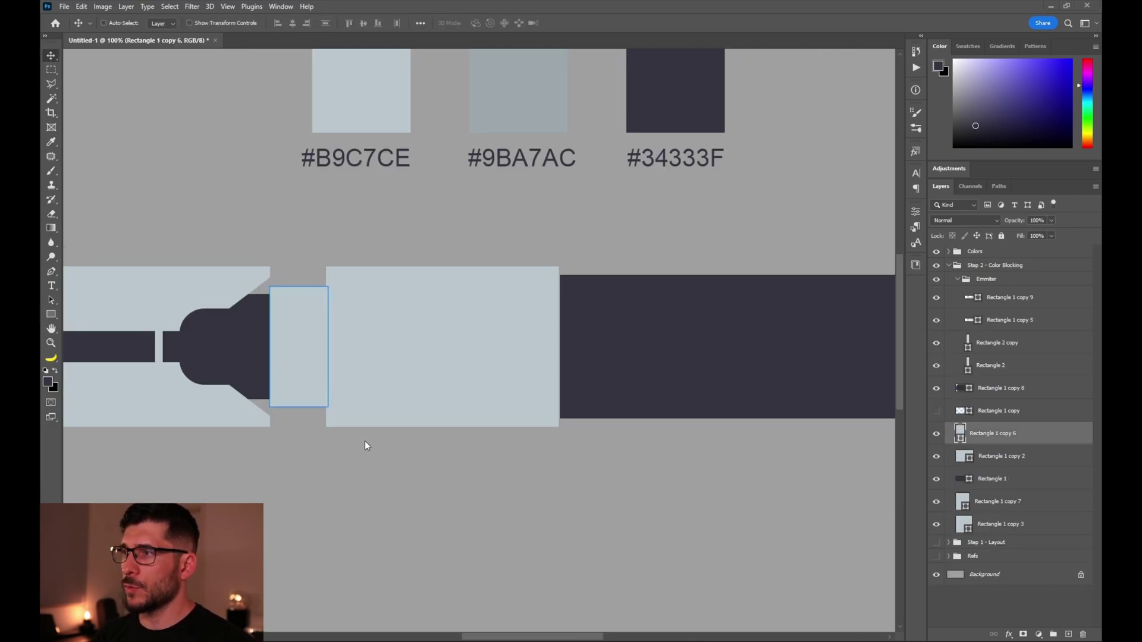
- Shorten the large light switch block by pulling in its emitter-side edge about 94 px, leaving a gap beside the neck rectangle
{"action": "left_click", "coordinate": [340, 291]}
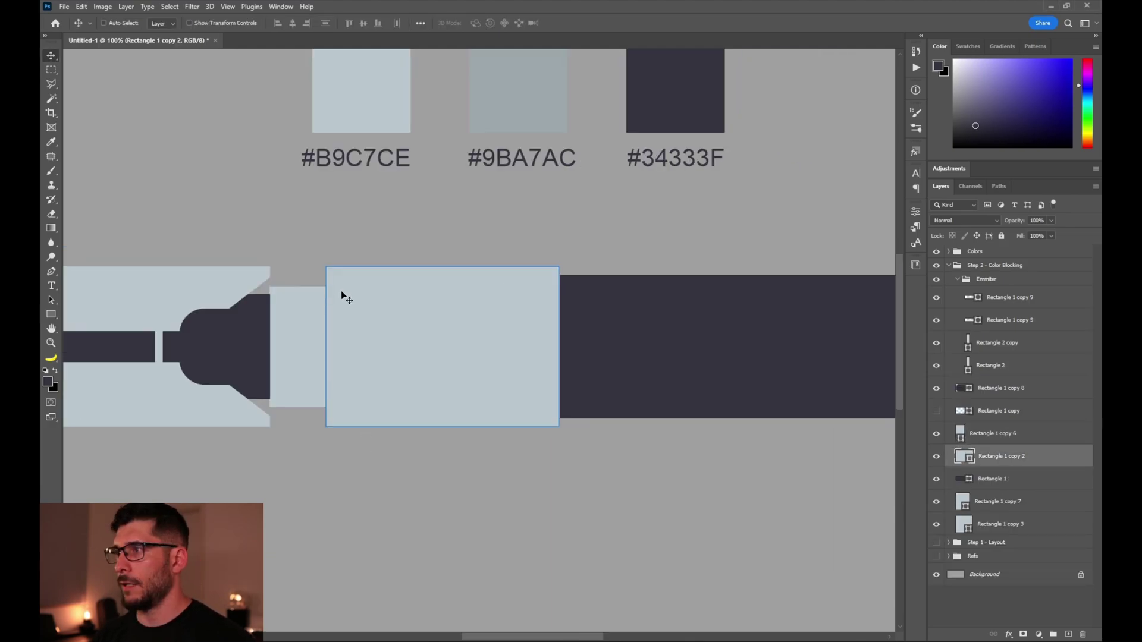
{"action": "key", "text": "ctrl+t"}
{"action": "left_click_drag", "start_coordinate": [327, 349], "coordinate": [379, 350]}
{"action": "key", "text": "Return"}
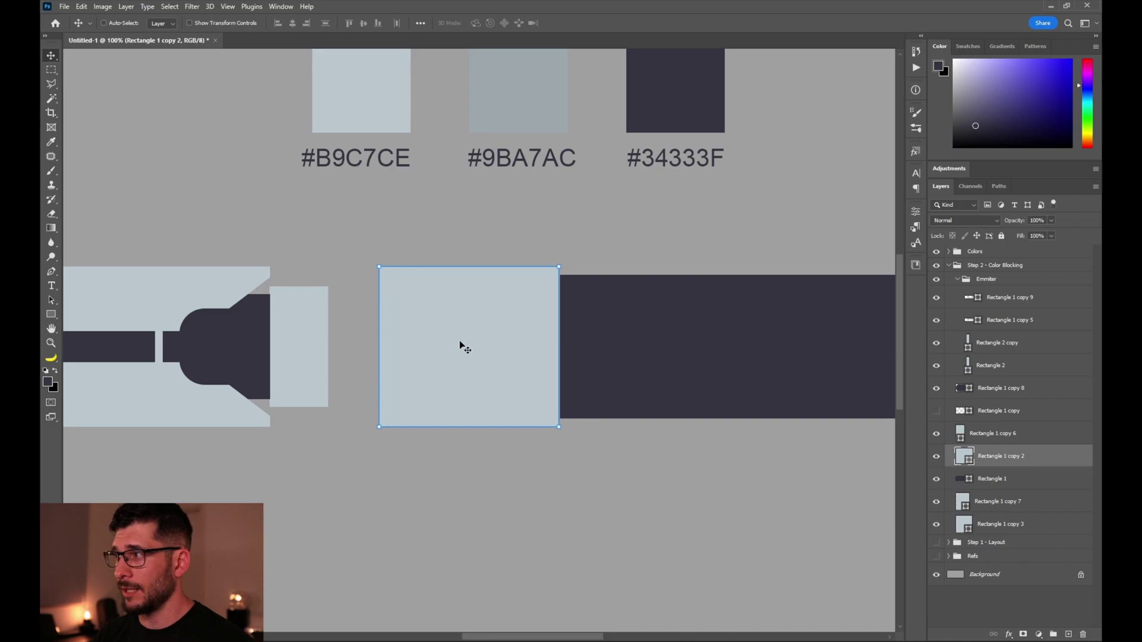
- Fill the gap with a copy of the block tapered to the neck's height, and place matching taper and neck copies at the block's opposite end
{"action": "key", "text": "ctrl+j"}
{"action": "key", "text": "ctrl+t"}
{"action": "left_click_drag", "start_coordinate": [559, 347], "coordinate": [332, 365]}
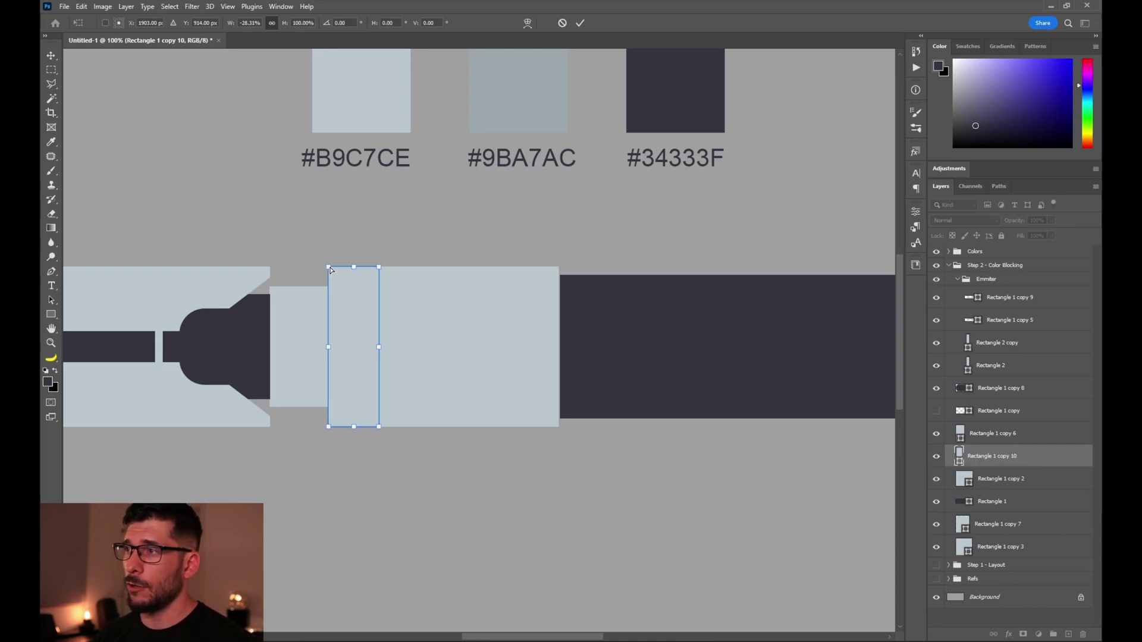
{"action": "left_click_drag", "start_coordinate": [331, 271], "coordinate": [332, 289]}
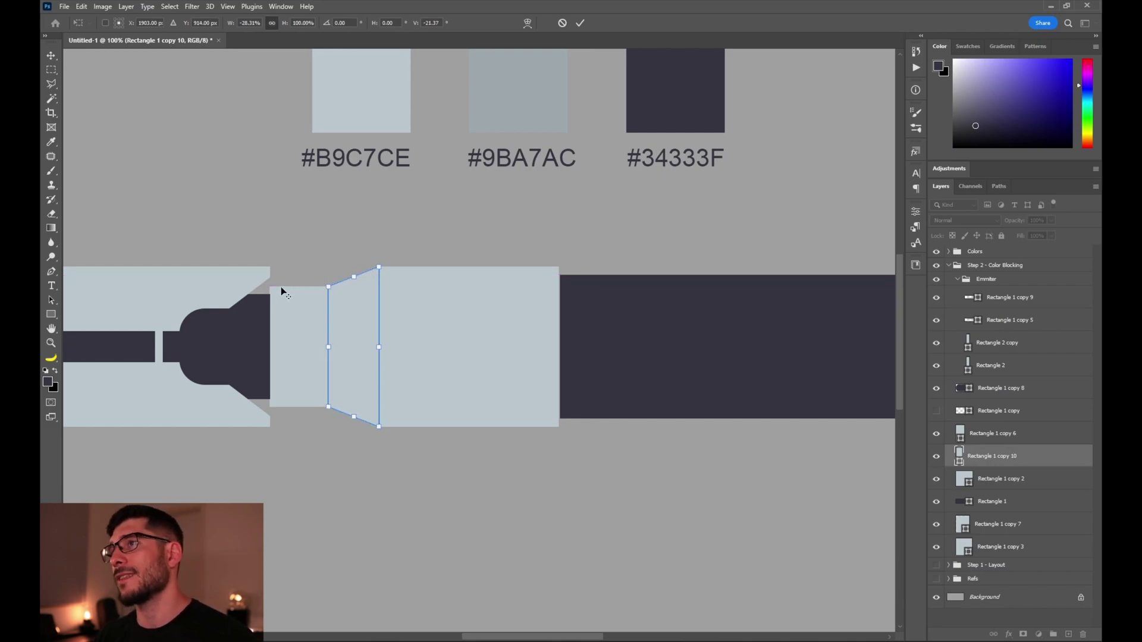
{"action": "left_click", "coordinate": [51, 55]}
{"action": "key", "text": "Return"}
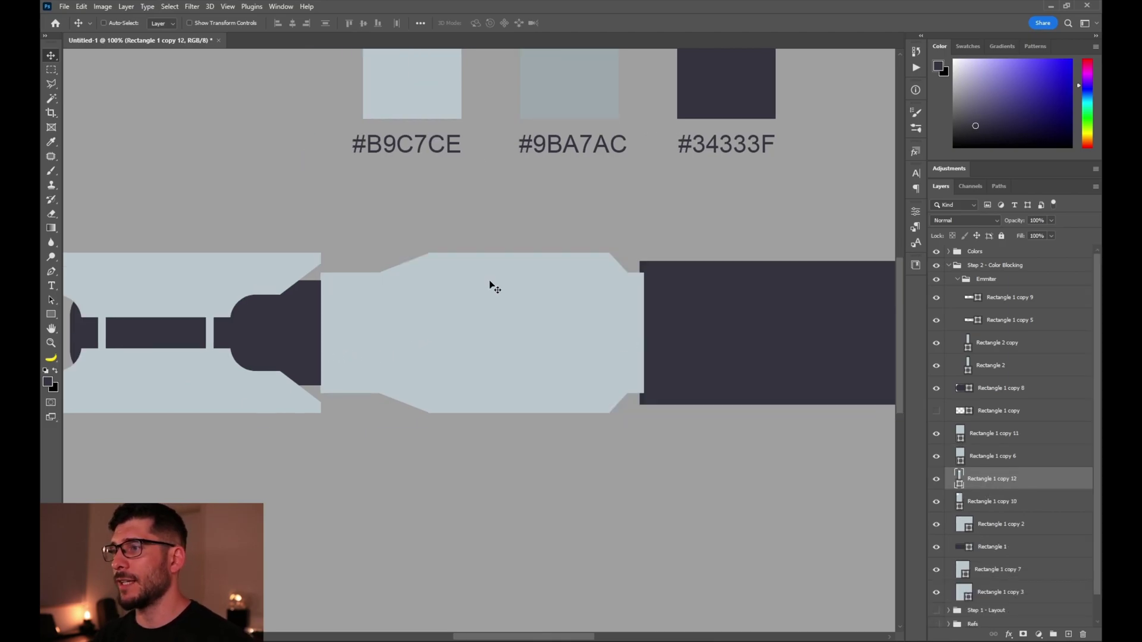
- Duplicate the tapered piece to the emitter end of the neck and reshape it into a collar about 40 px wide
{"action": "left_click", "coordinate": [334, 311], "text": "ctrl"}
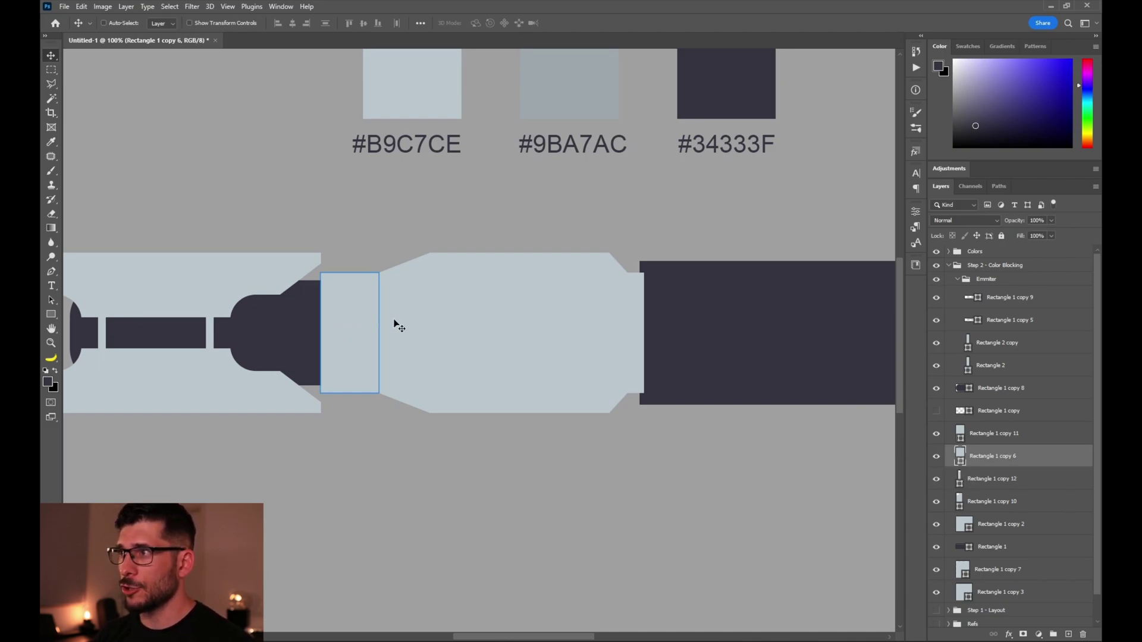
{"action": "left_click", "coordinate": [409, 325], "text": "ctrl"}
{"action": "left_click_drag", "start_coordinate": [419, 335], "coordinate": [347, 334]}
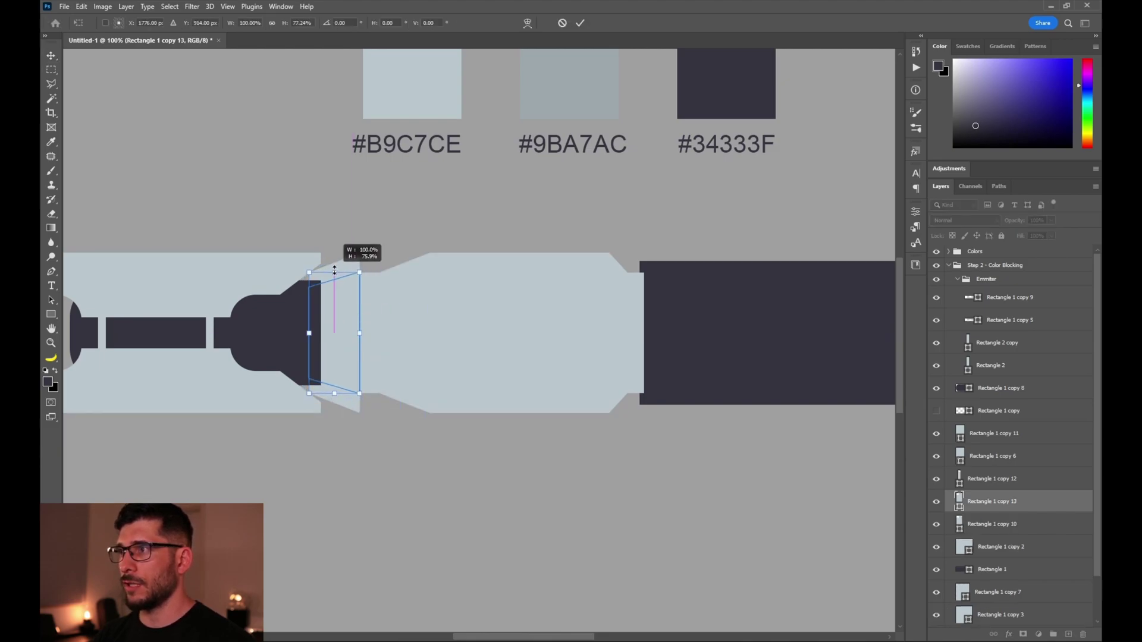
{"action": "key", "text": "ctrl+j"}
{"action": "key", "text": "ctrl+t"}
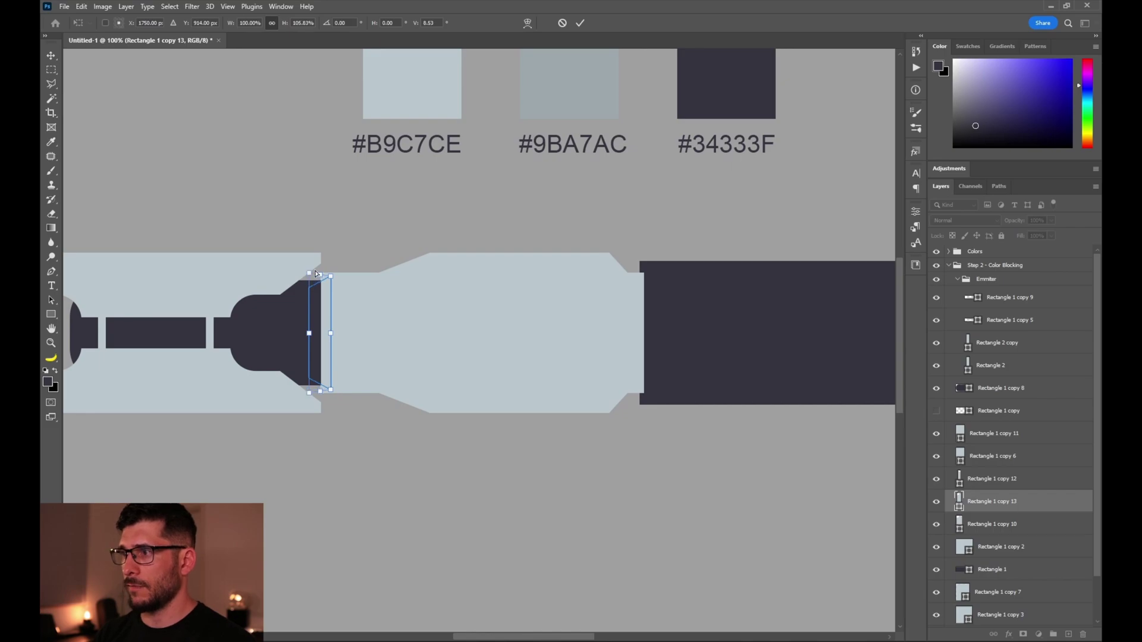
{"action": "key", "text": "Return"}
- Shorten the dark rounded rectangle inside the emitter at its switch-side end so it meets the new collar
{"action": "left_click", "coordinate": [291, 321], "text": "ctrl"}
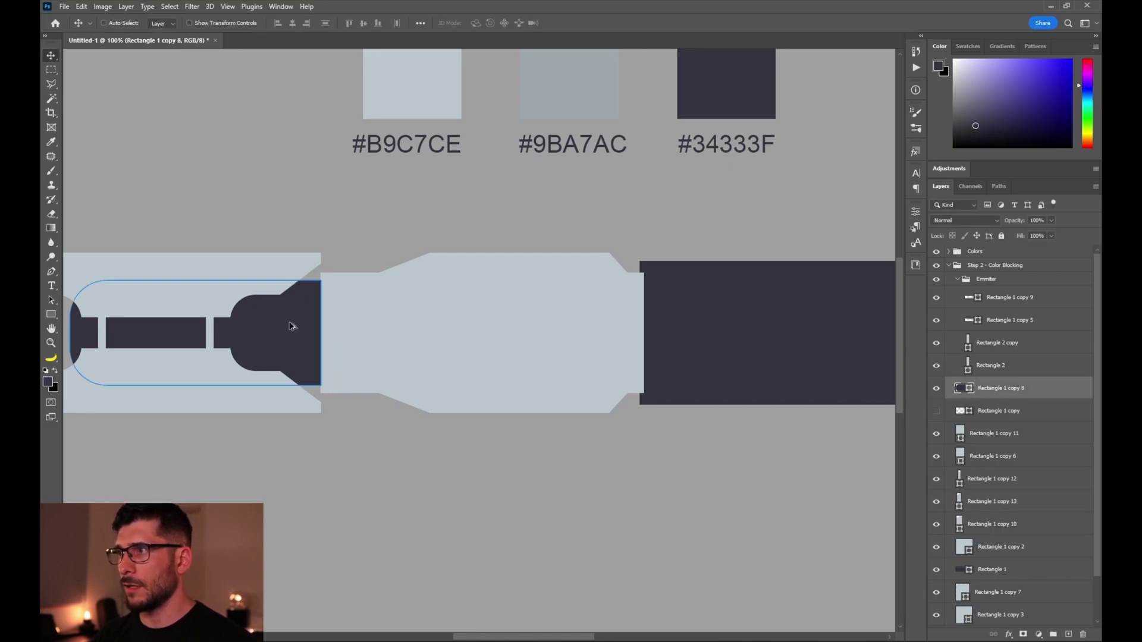
{"action": "key", "text": "ctrl+t"}
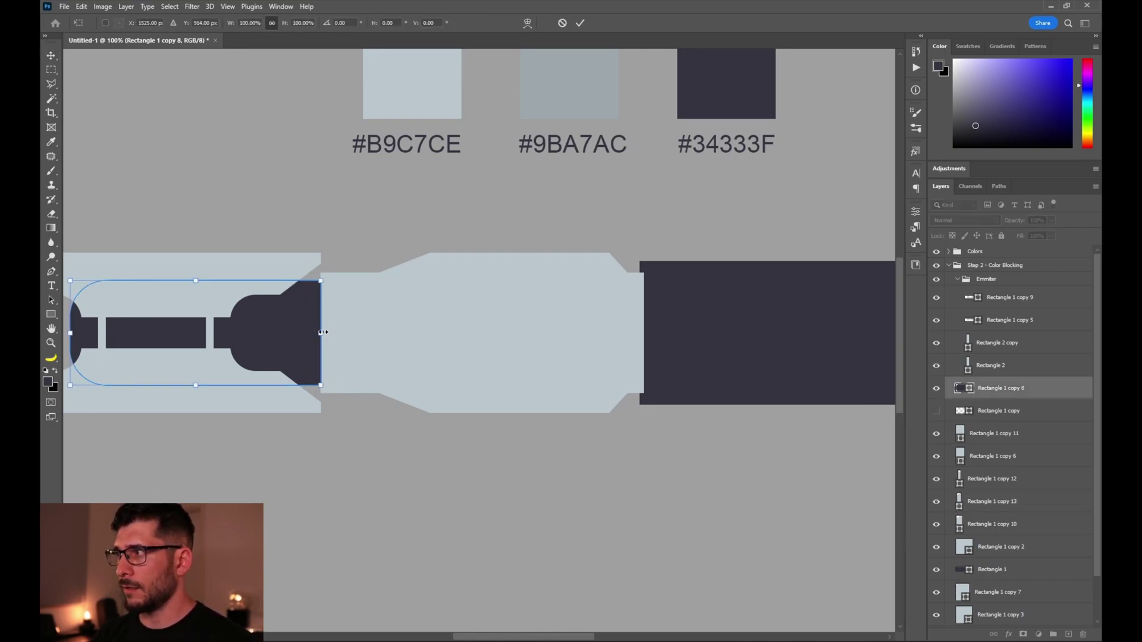
{"action": "left_click_drag", "start_coordinate": [322, 334], "coordinate": [307, 333]}
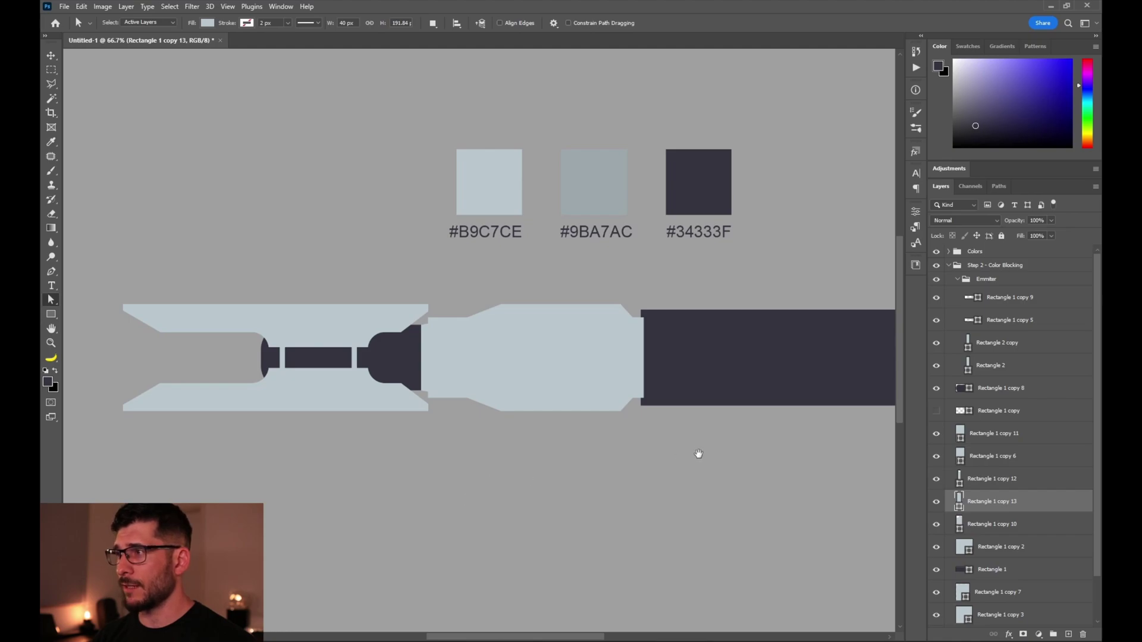
- Resize the dark grip rectangle to about 1082 × 236 px and group the layers as "Sleeve" and "Switch"
{"action": "left_click_drag", "start_coordinate": [696, 454], "coordinate": [391, 482]}
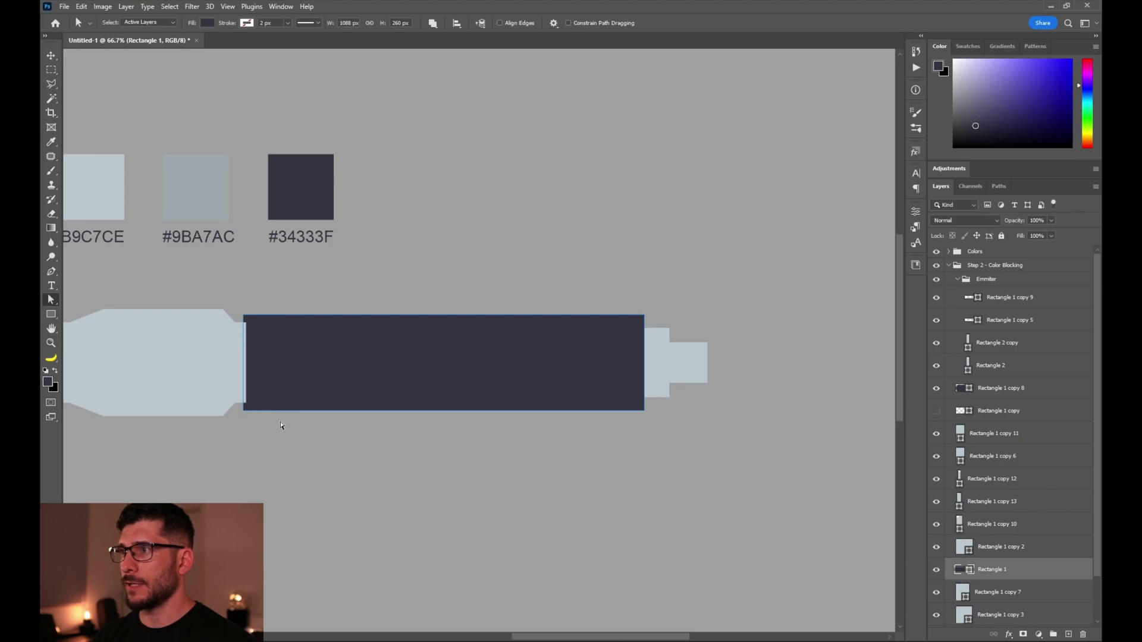
{"action": "left_click_drag", "start_coordinate": [281, 426], "coordinate": [281, 428]}
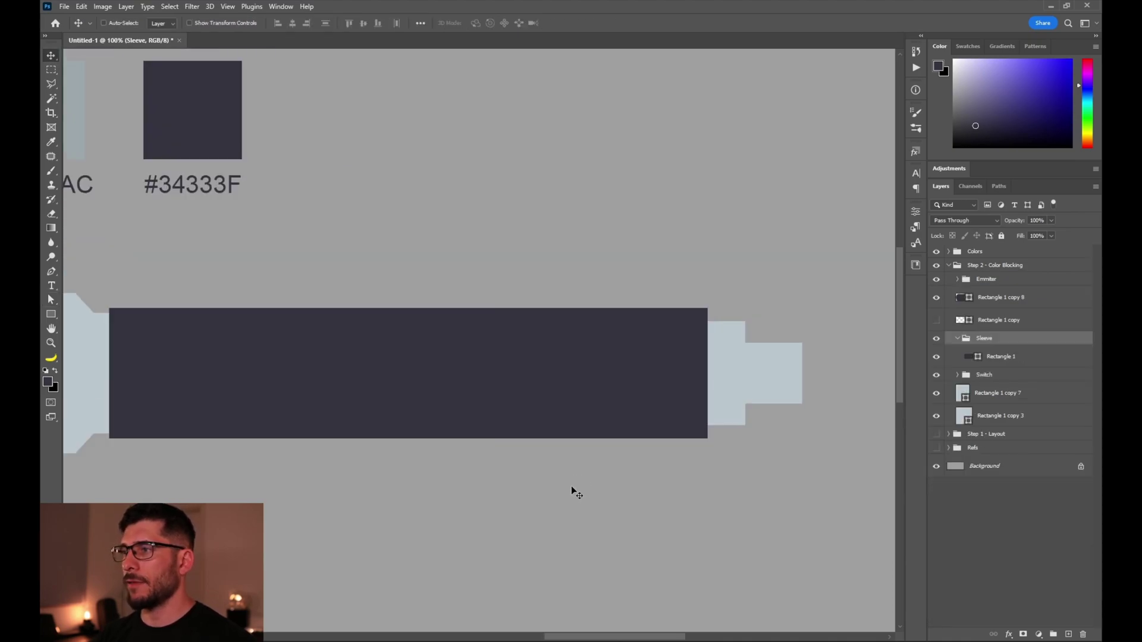
{"action": "left_click_drag", "start_coordinate": [571, 487], "coordinate": [587, 478]}
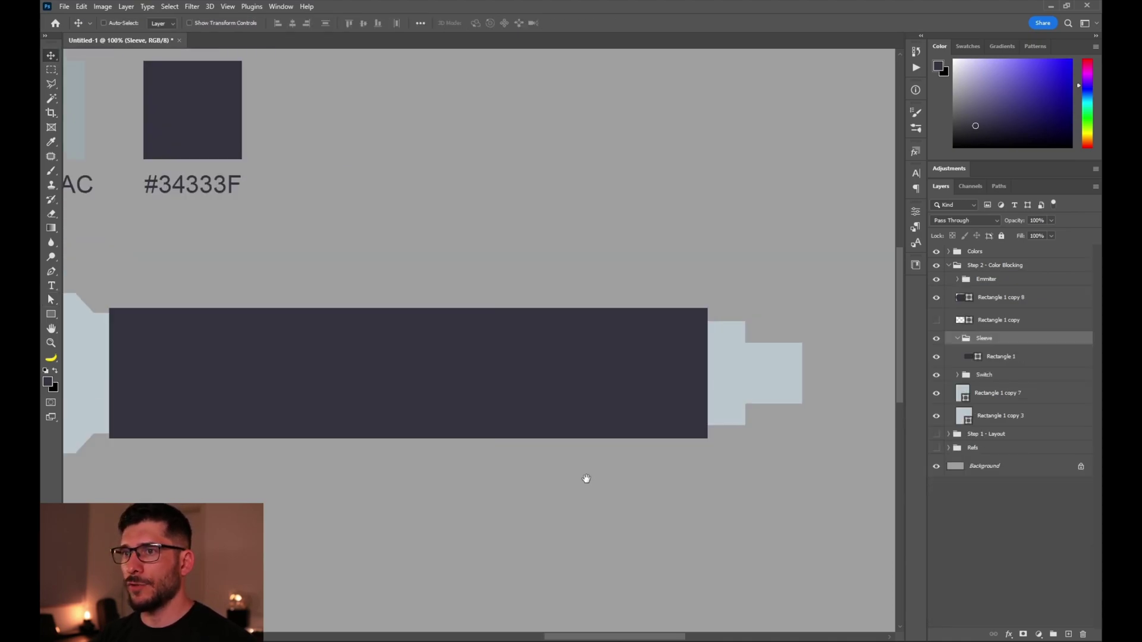
- Add anchor points to the sleeve's right edge and reshape it into a zigzag, extending the upper corner outward and pulling the lower corner inward
{"action": "left_click", "coordinate": [646, 375], "text": "ctrl"}
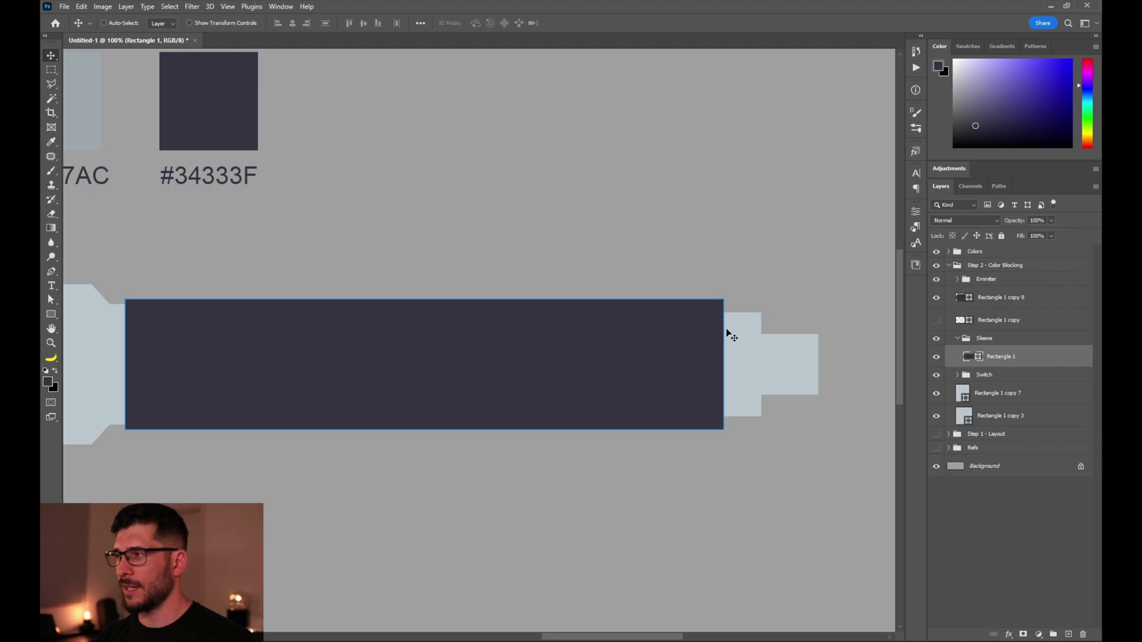
{"action": "key", "text": "ctrl+plus"}
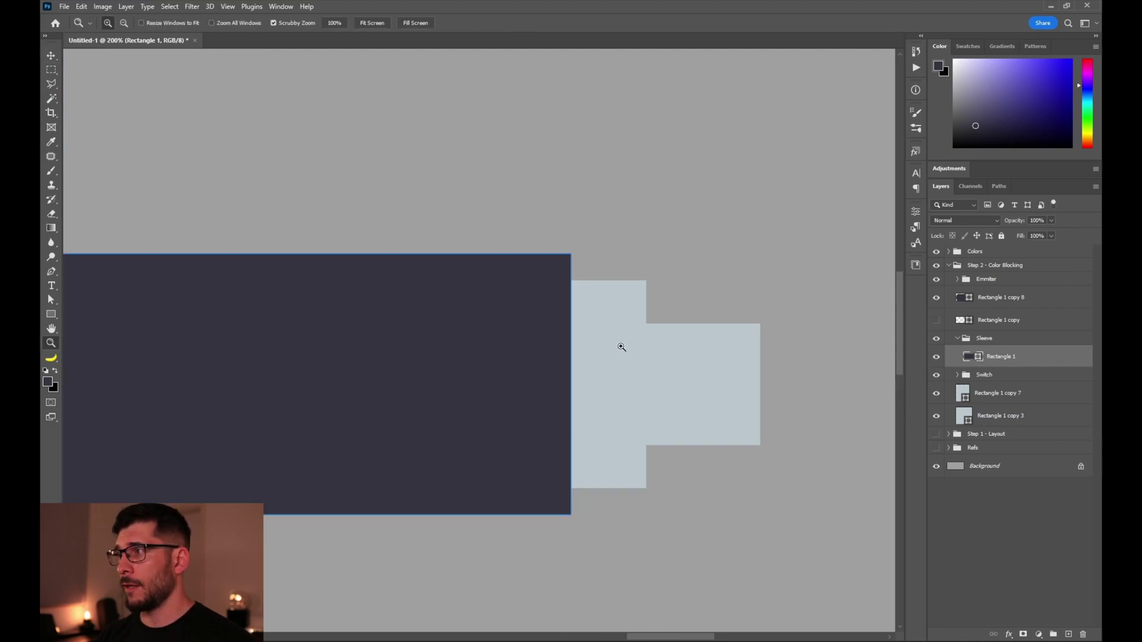
{"action": "key", "text": "a"}
{"action": "left_click", "coordinate": [572, 273]}
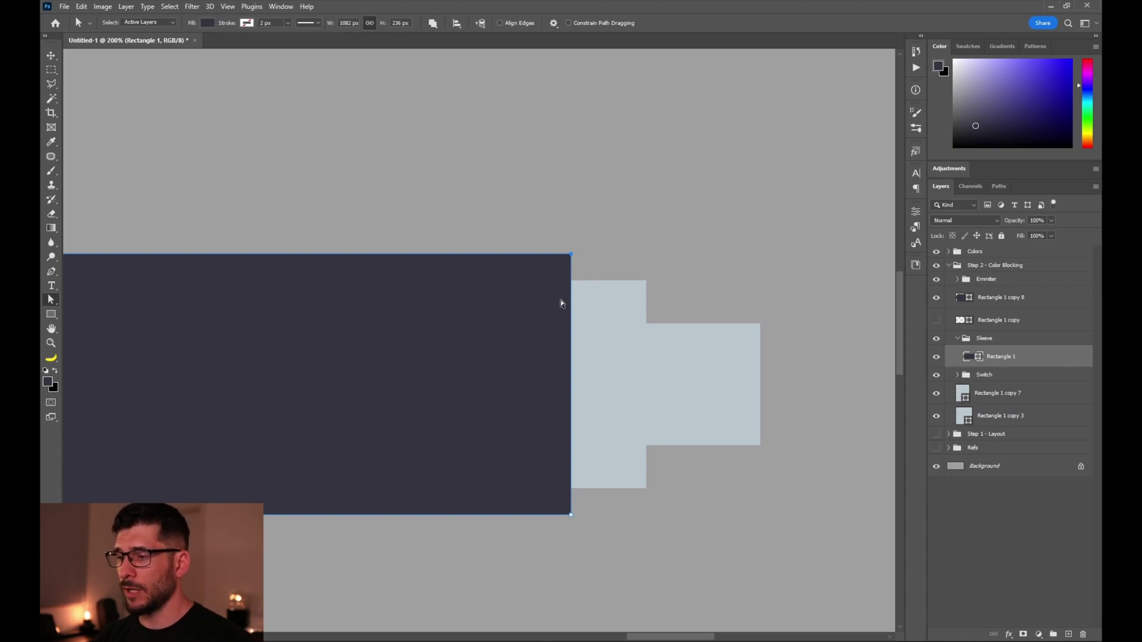
{"action": "key", "text": "p"}
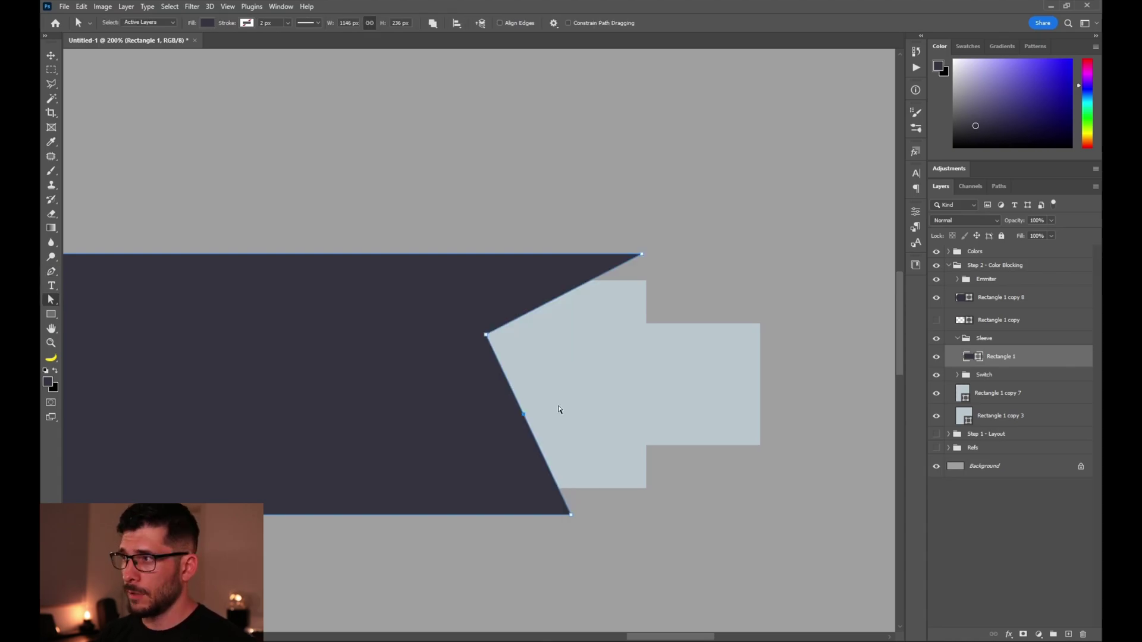
{"action": "left_click_drag", "start_coordinate": [558, 408], "coordinate": [572, 408]}
{"action": "left_click_drag", "start_coordinate": [570, 517], "coordinate": [473, 515]}
- Add more anchor points along the sleeve's zigzag edge and bend its segments into jagged, curved claws
{"action": "key", "text": "p"}
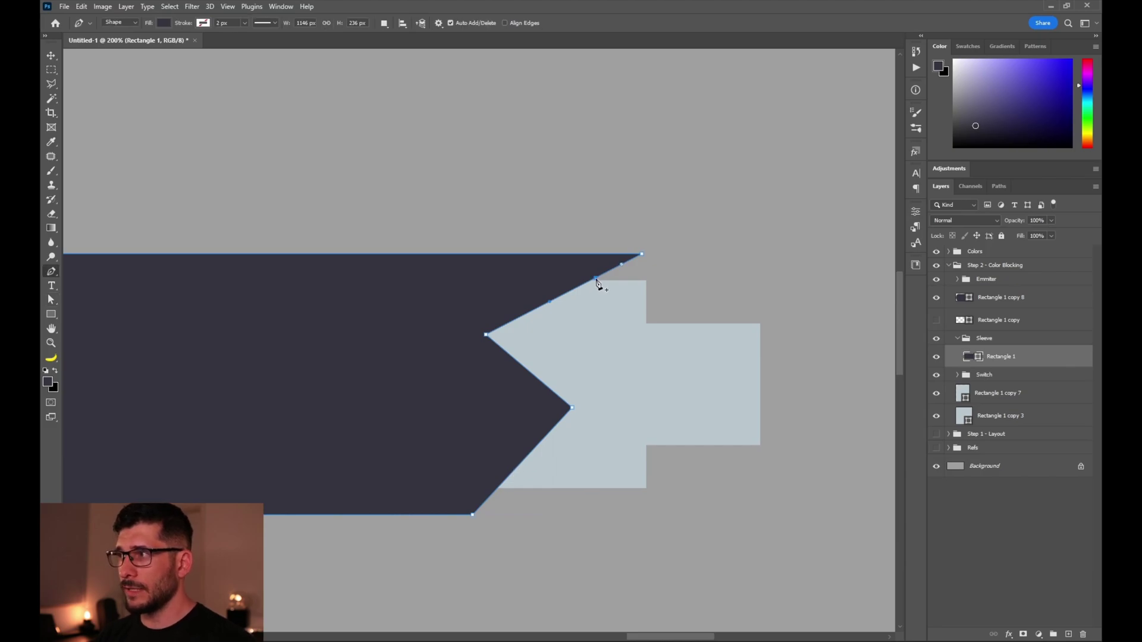
{"action": "key", "text": "a"}
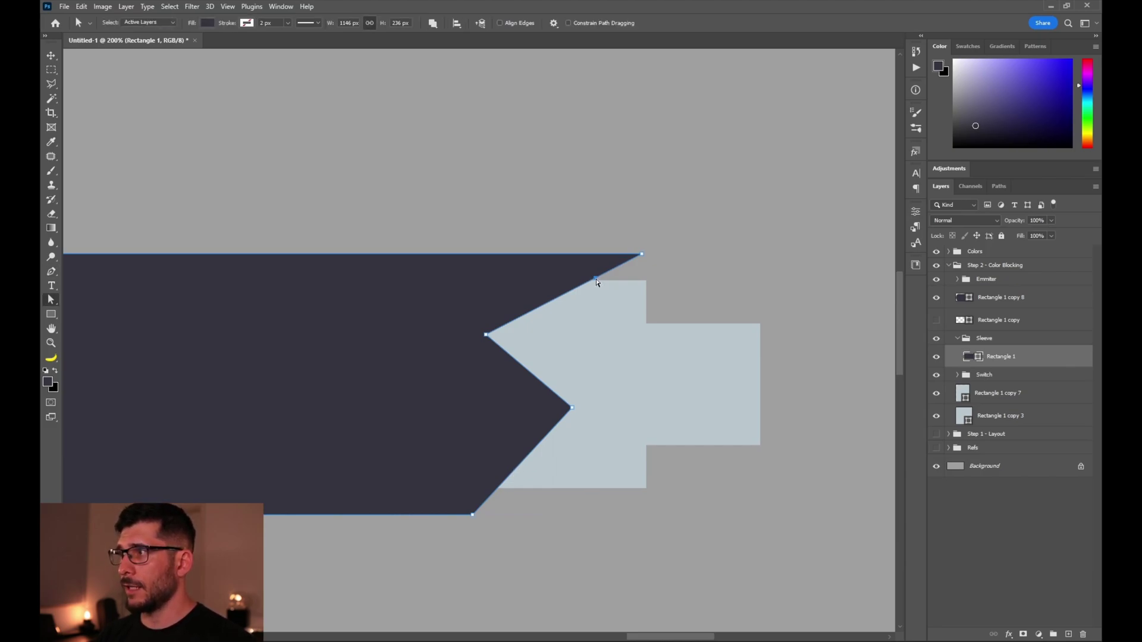
{"action": "left_click_drag", "start_coordinate": [597, 280], "coordinate": [627, 272]}
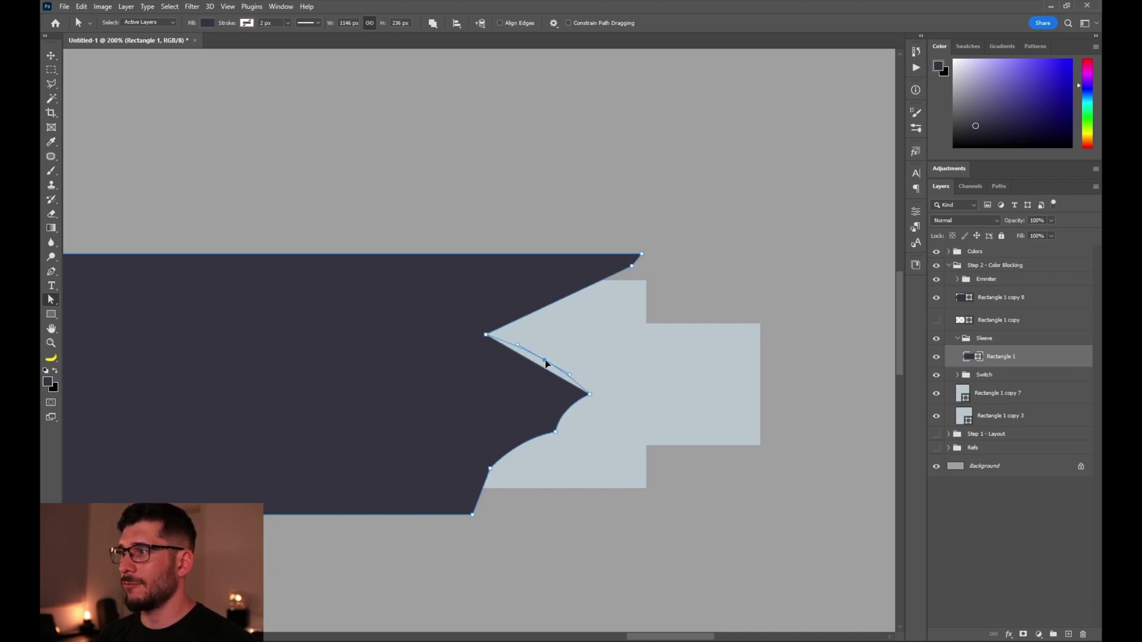
{"action": "left_click_drag", "start_coordinate": [546, 364], "coordinate": [576, 395]}
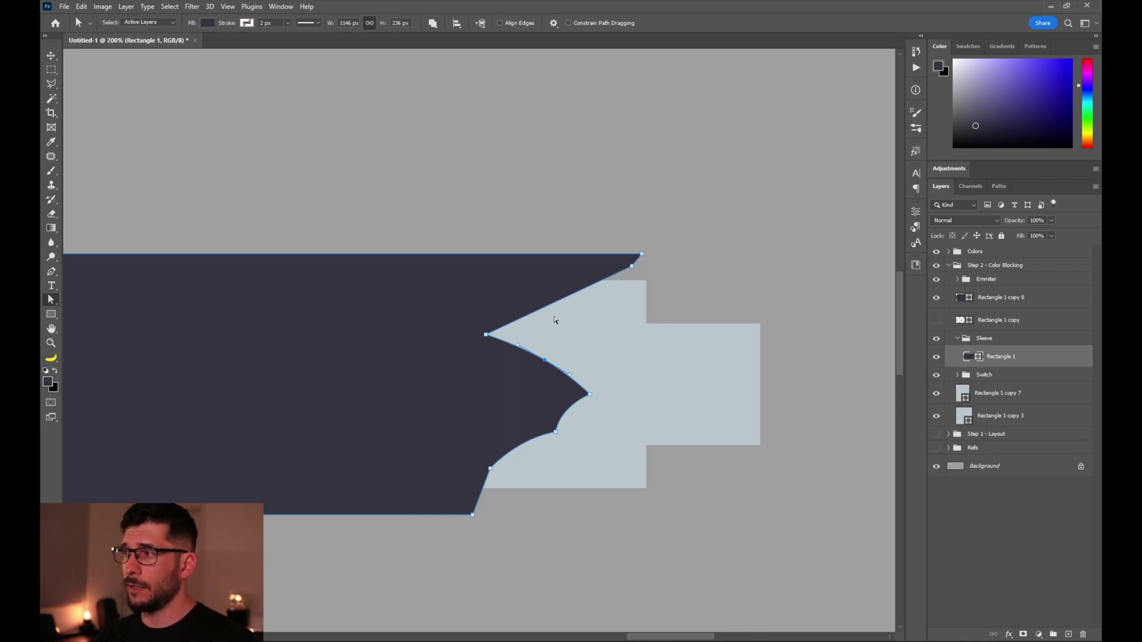
{"action": "key", "text": "ctrl+minus"}
{"action": "key", "text": "ctrl+minus"}
{"action": "key", "text": "ctrl+minus"}
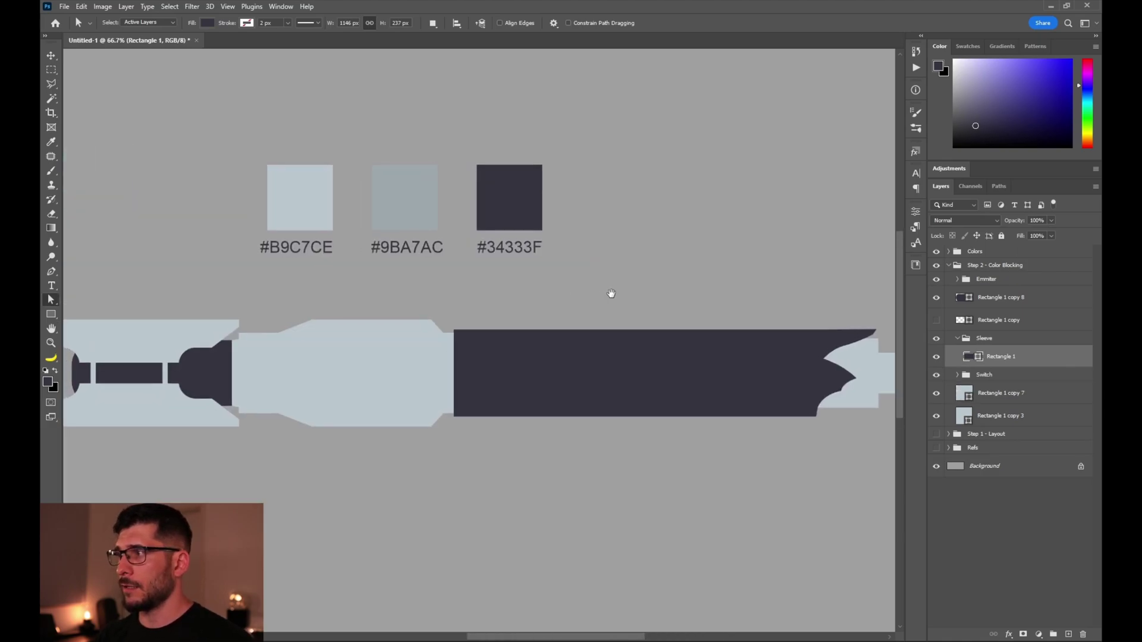
{"action": "key", "text": "ctrl+minus"}
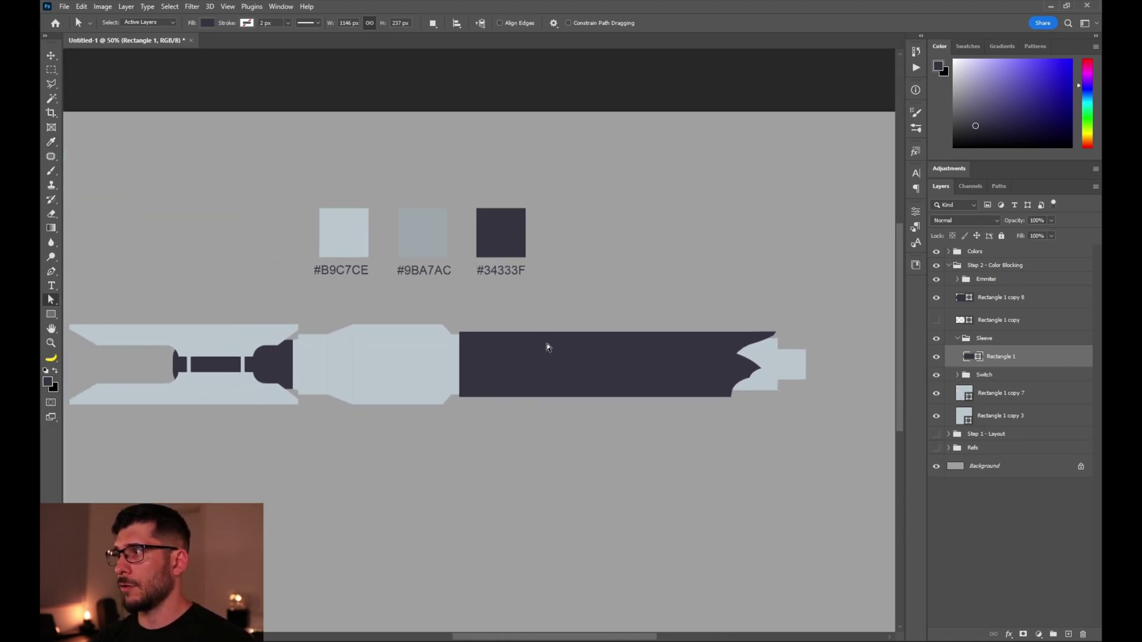
{"action": "left_click_drag", "start_coordinate": [531, 334], "coordinate": [566, 324]}
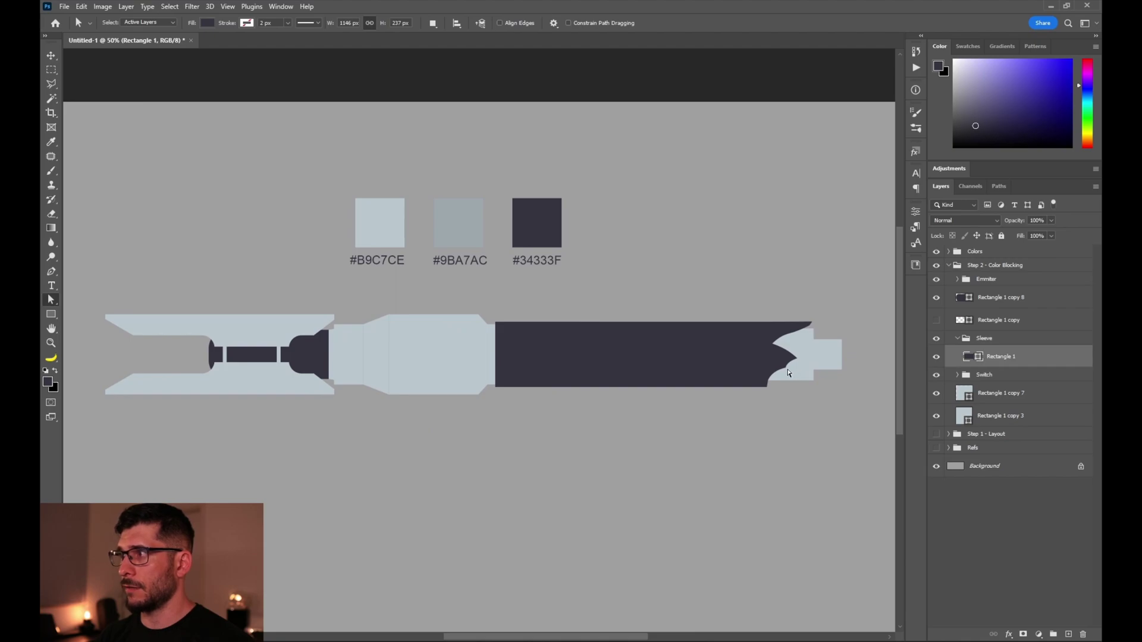
{"action": "left_click", "coordinate": [770, 384]}
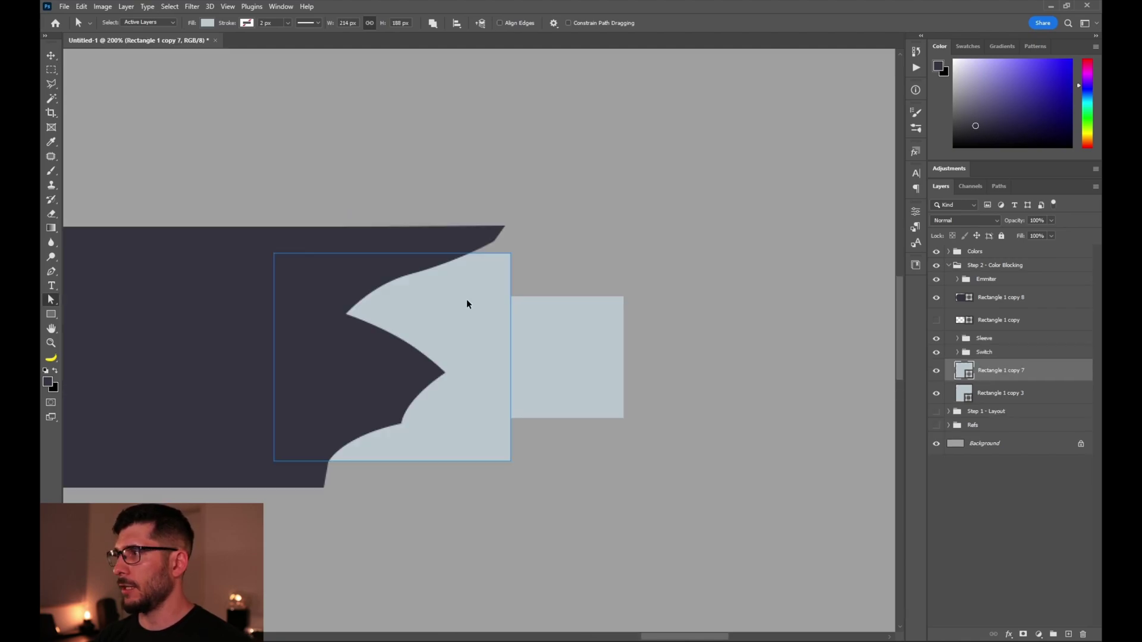
- Resize the two light rectangles at the hilt's tail end and round their corners, making the small tip about 103 × 88 px
{"action": "left_click", "coordinate": [467, 299]}
{"action": "left_click_drag", "start_coordinate": [393, 253], "coordinate": [393, 268]}
{"action": "left_click_drag", "start_coordinate": [493, 357], "coordinate": [543, 357]}
{"action": "left_click_drag", "start_coordinate": [531, 281], "coordinate": [500, 313]}
{"action": "left_click_drag", "start_coordinate": [563, 357], "coordinate": [566, 357]}
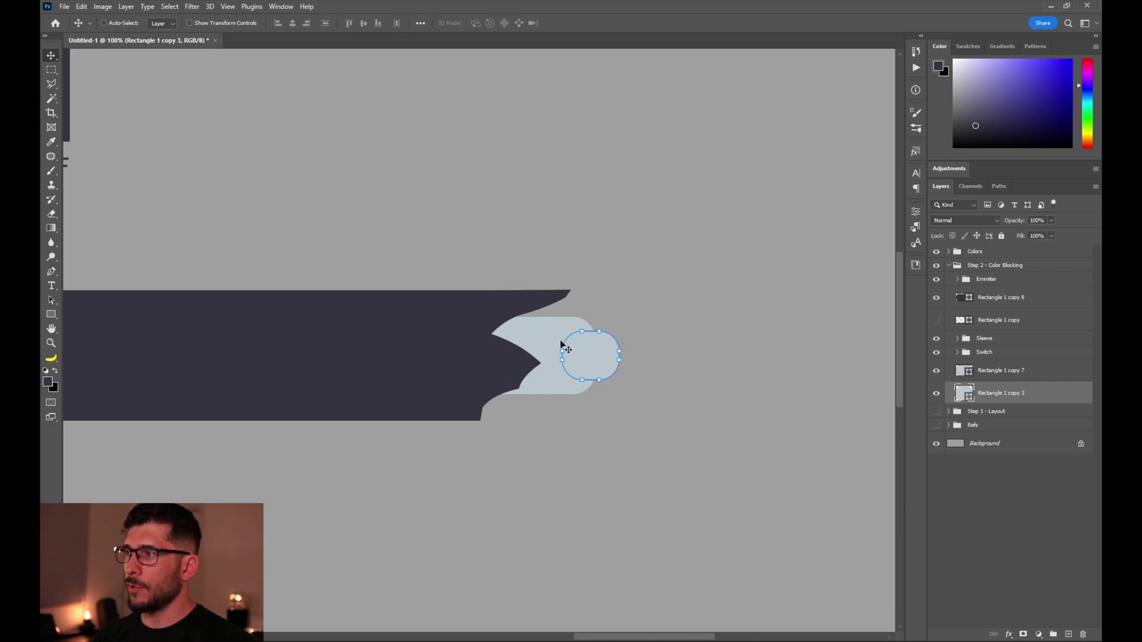
{"action": "key", "text": "Return"}
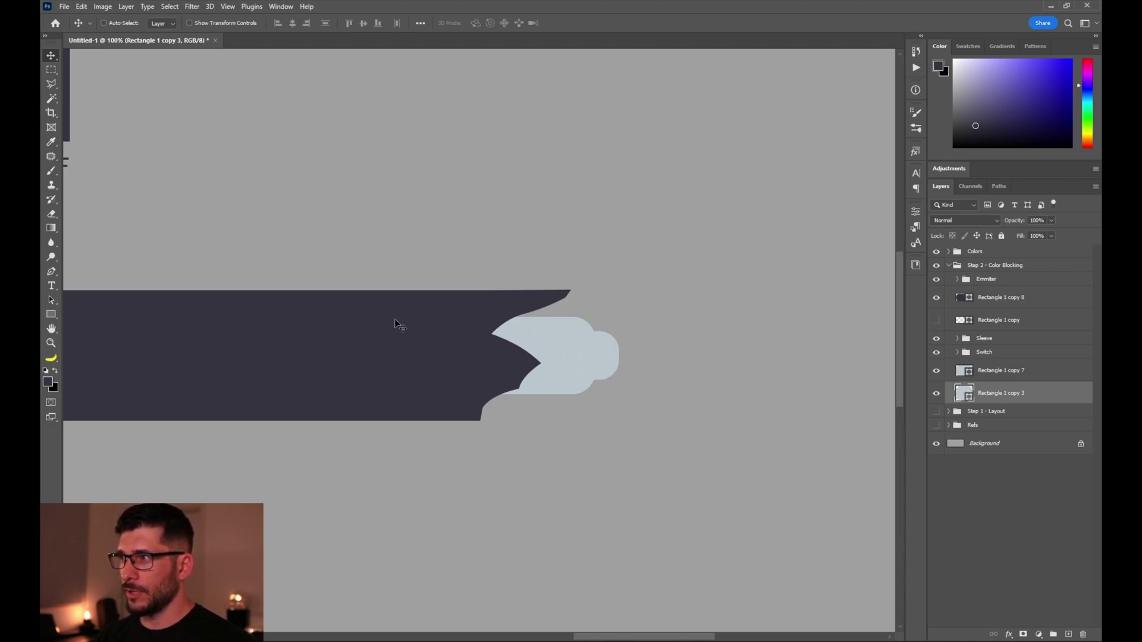
- Group the tail pieces as "End" and add an upright rounded copy of the tip, scaled to about 143% × 154%, behind the sleeve's jagged end
{"action": "scroll", "coordinate": [571, 359], "scroll_direction": "up", "scroll_amount": 3}
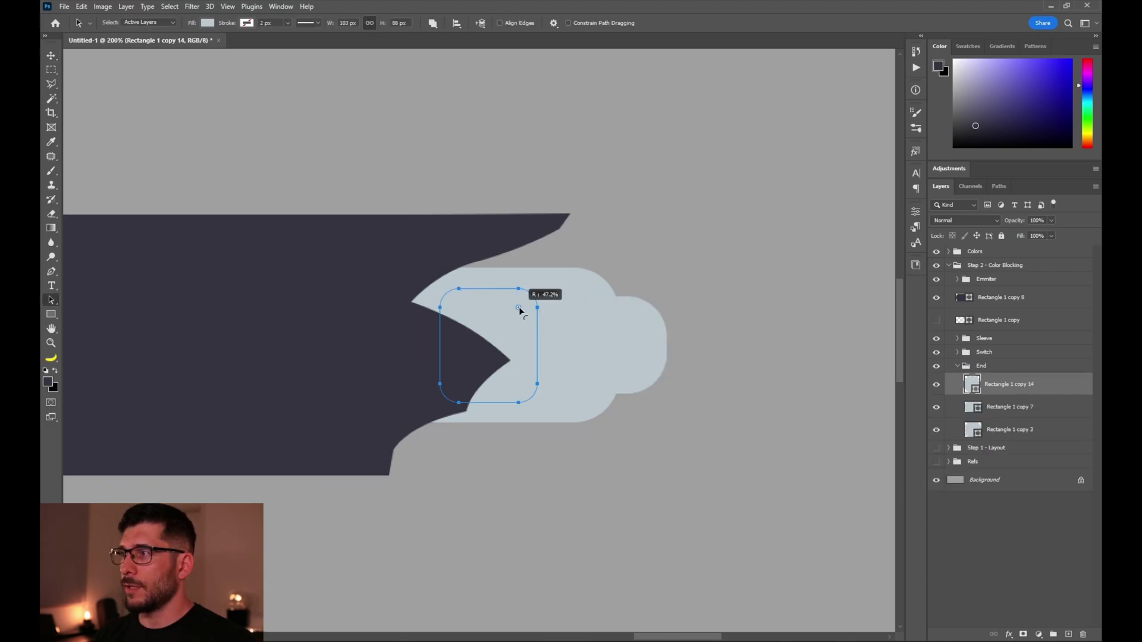
{"action": "left_click_drag", "start_coordinate": [523, 309], "coordinate": [518, 325]}
{"action": "key", "text": "ctrl+t"}
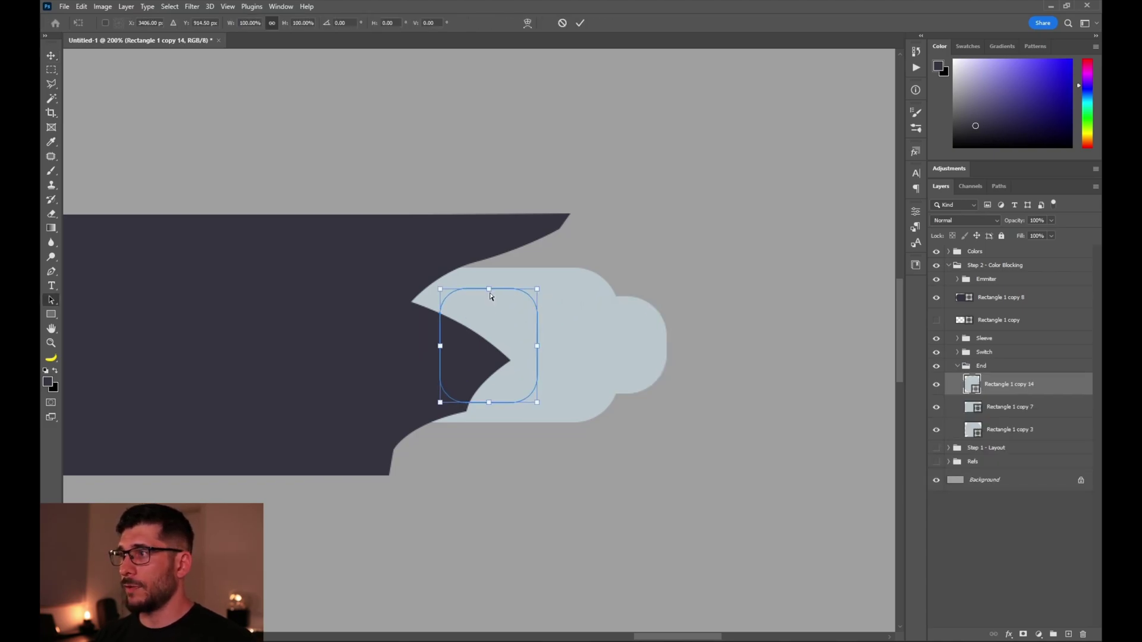
{"action": "left_click_drag", "start_coordinate": [489, 289], "coordinate": [507, 262]}
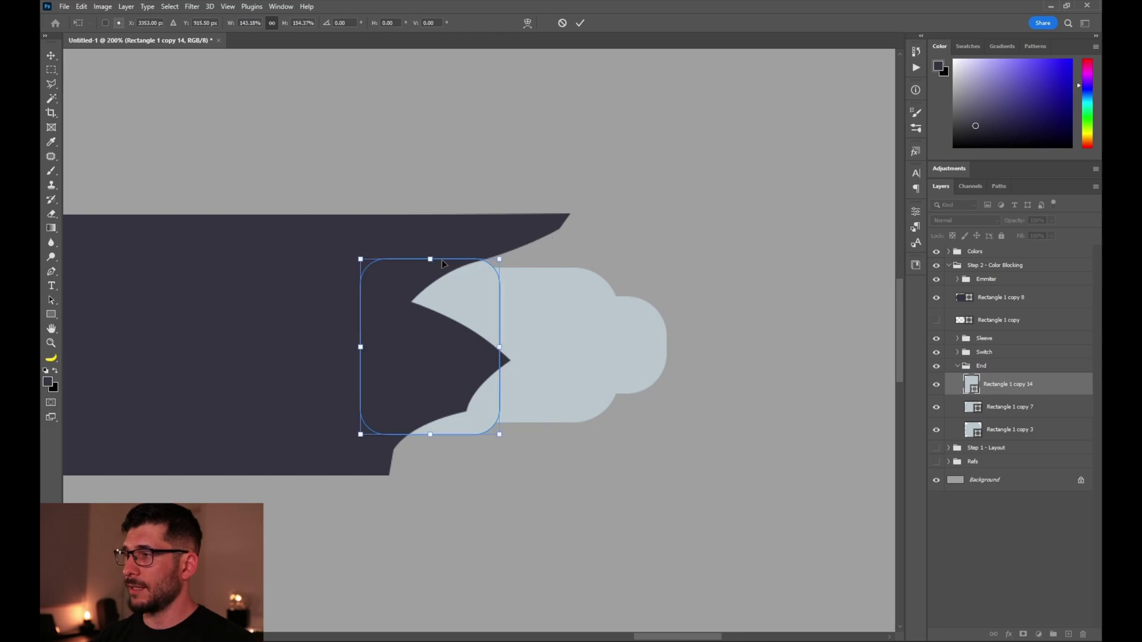
{"action": "key", "text": "Return"}
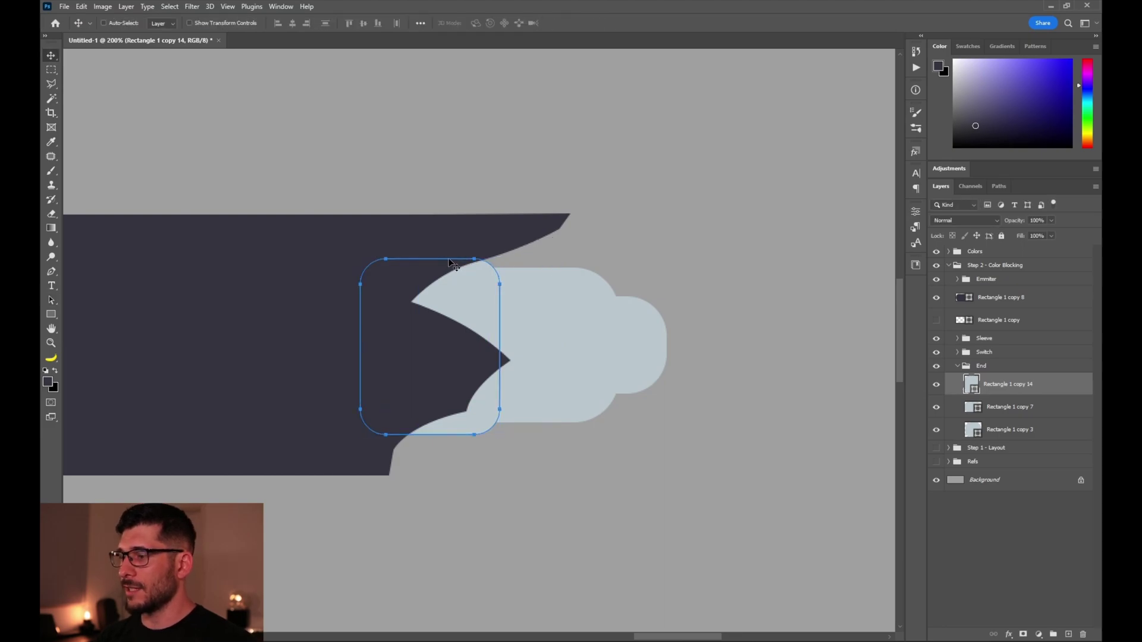
{"action": "left_click_drag", "start_coordinate": [448, 262], "coordinate": [451, 262]}
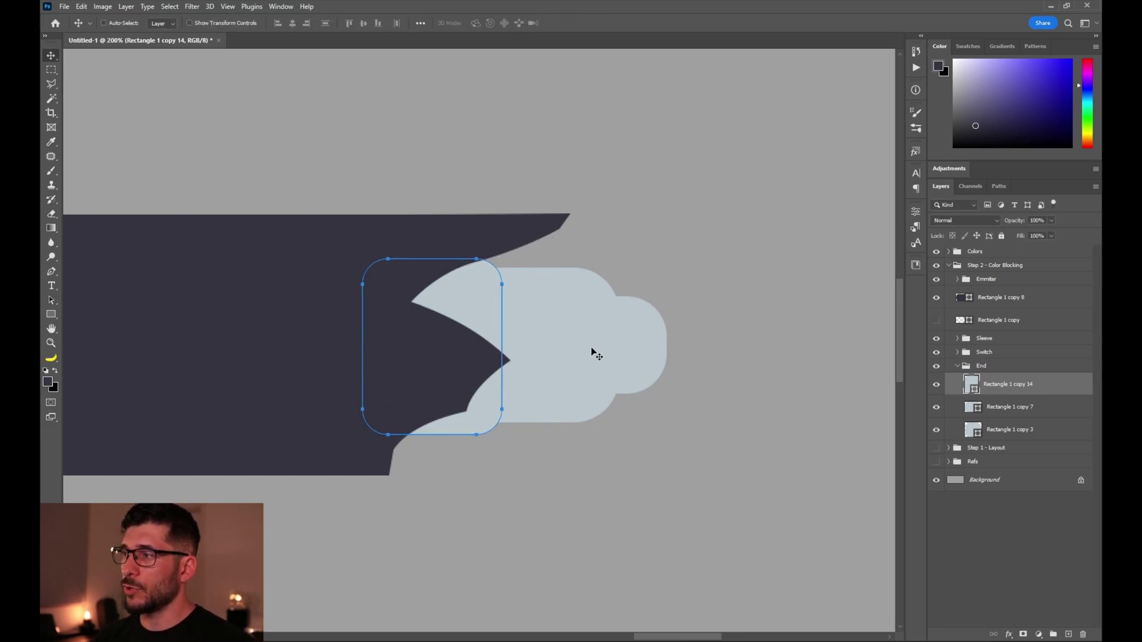
- Recolor the upright rounded shape behind the sleeve's claws to mid grey #807f87
{"action": "left_click", "coordinate": [972, 112]}
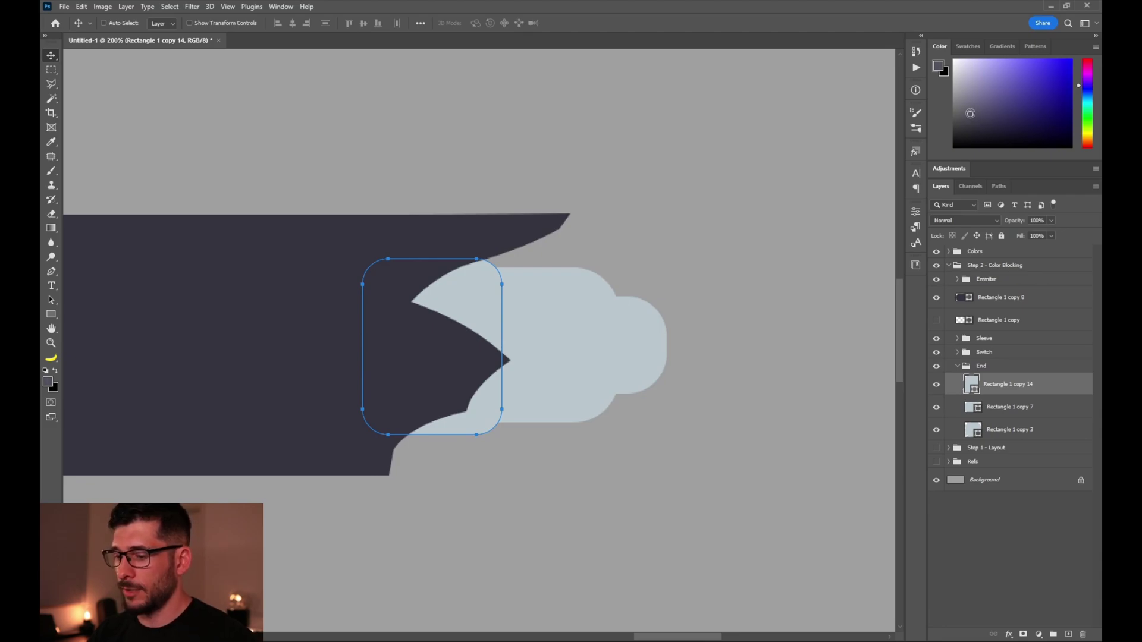
{"action": "key", "text": "alt+BackSpace"}
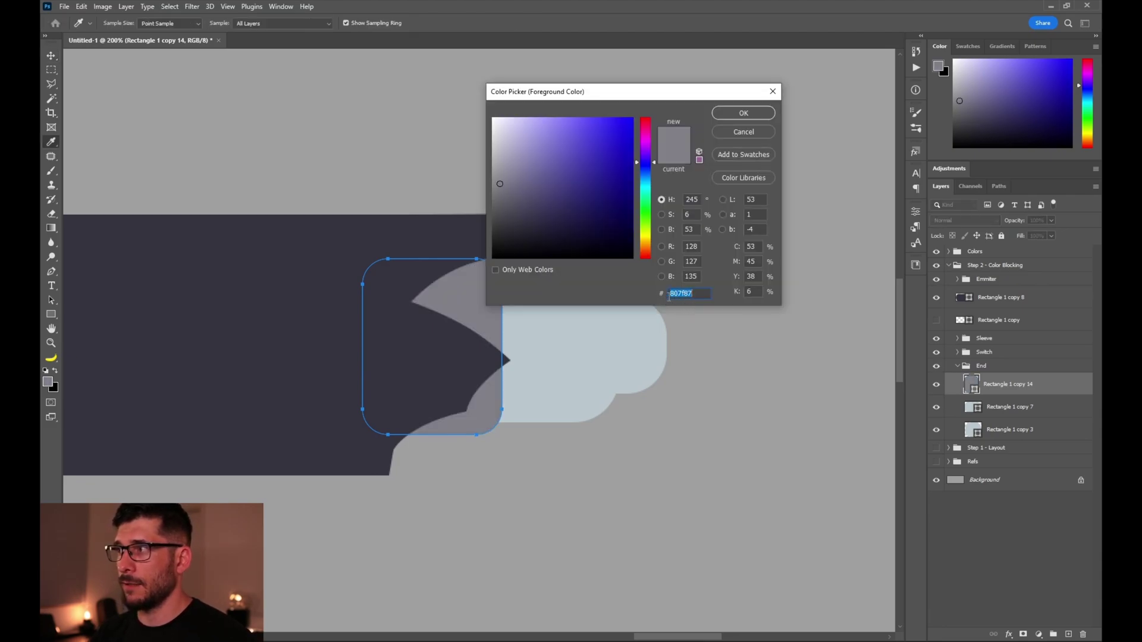
{"action": "key", "text": "Return"}
- Copy the grey shape toward the tail, narrow it to a band about 51 × 156 px, and reduce its corner rounding to about 8 px
{"action": "key", "text": "v"}
{"action": "left_click_drag", "start_coordinate": [459, 288], "coordinate": [610, 291]}
{"action": "key", "text": "ctrl+t"}
{"action": "left_click_drag", "start_coordinate": [651, 347], "coordinate": [568, 347]}
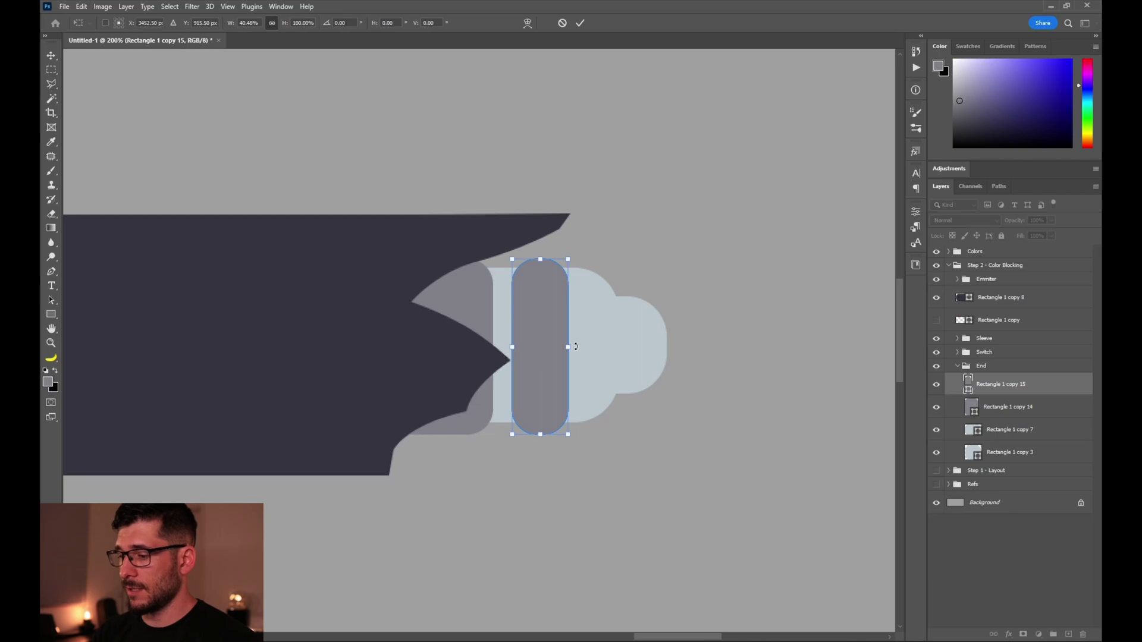
{"action": "key", "text": "Return"}
{"action": "key", "text": "a"}
{"action": "left_click", "coordinate": [916, 212]}
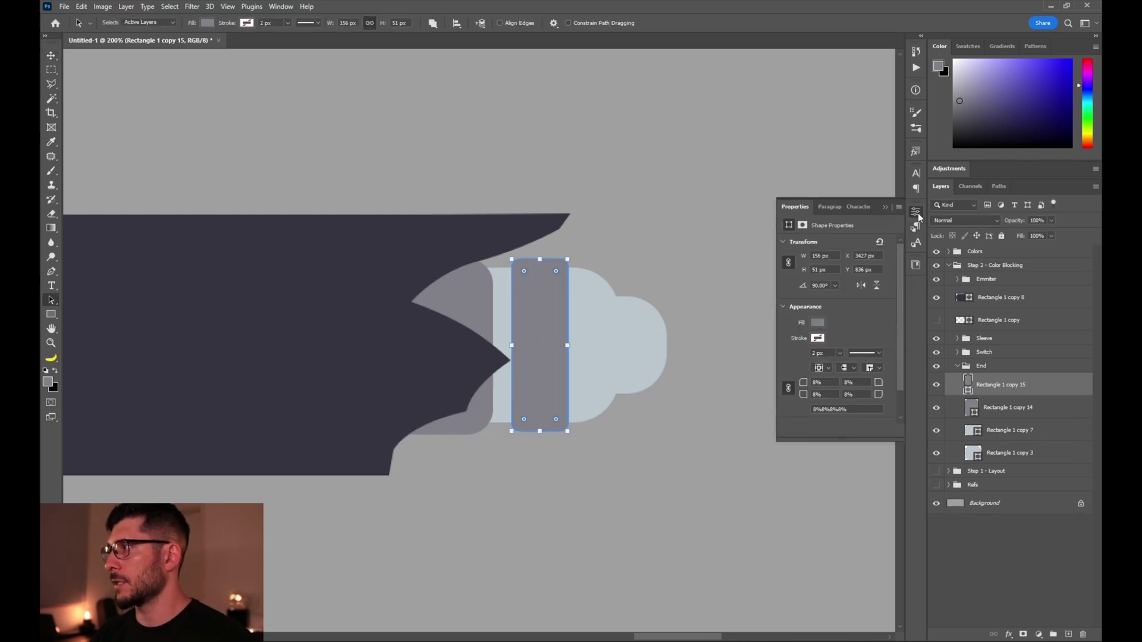
{"action": "left_click", "coordinate": [918, 213]}
- Reduce the corner rounding of the grey shape behind the sleeve's claws to match the neighbouring band
{"action": "left_click", "coordinate": [459, 292]}
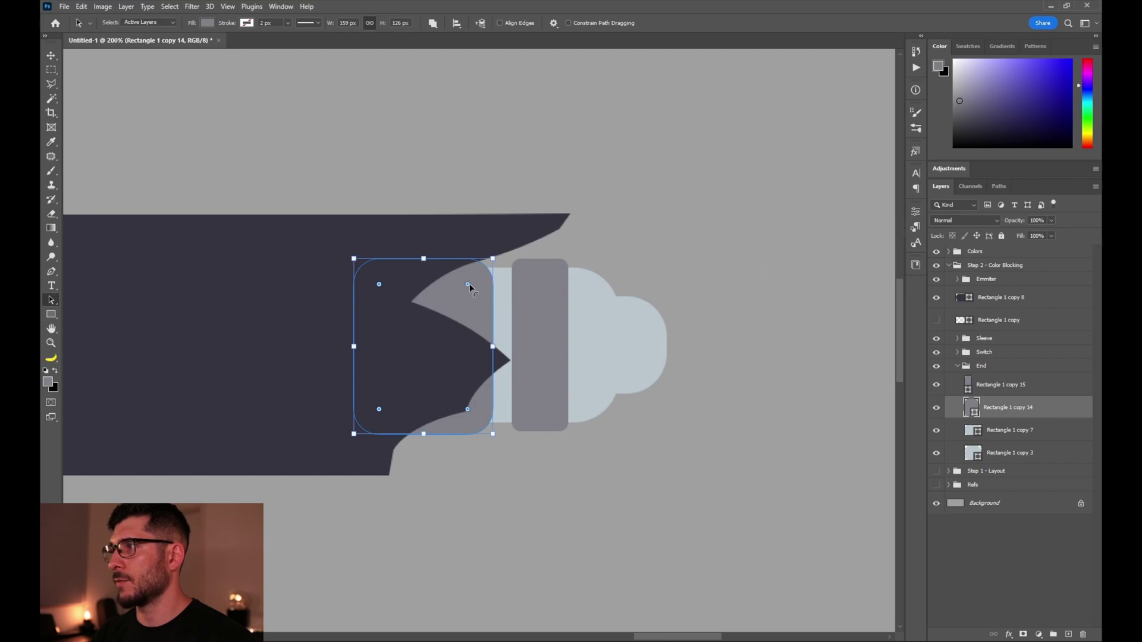
{"action": "key", "text": "Escape"}
{"action": "key", "text": "v"}
{"action": "key", "text": "z"}
{"action": "left_click", "coordinate": [568, 376]}
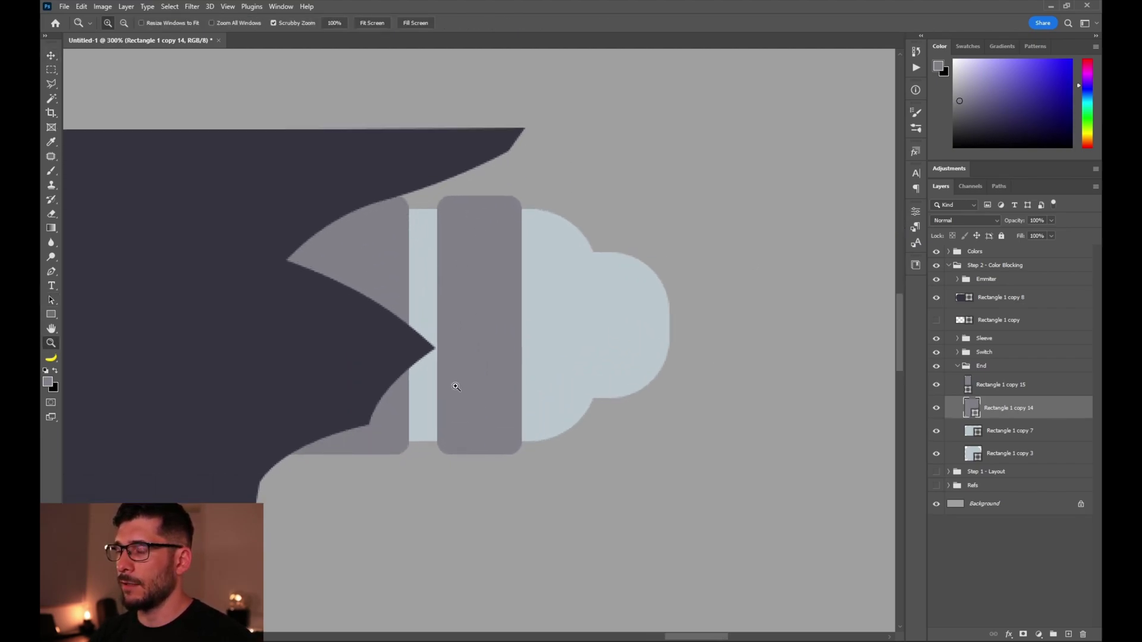
- Copy the grey band beside itself as a thinner ring and shift the two light tail shapes outward
{"action": "key", "text": "v"}
{"action": "left_click_drag", "start_coordinate": [454, 390], "coordinate": [572, 326]}
{"action": "key", "text": "ctrl+t"}
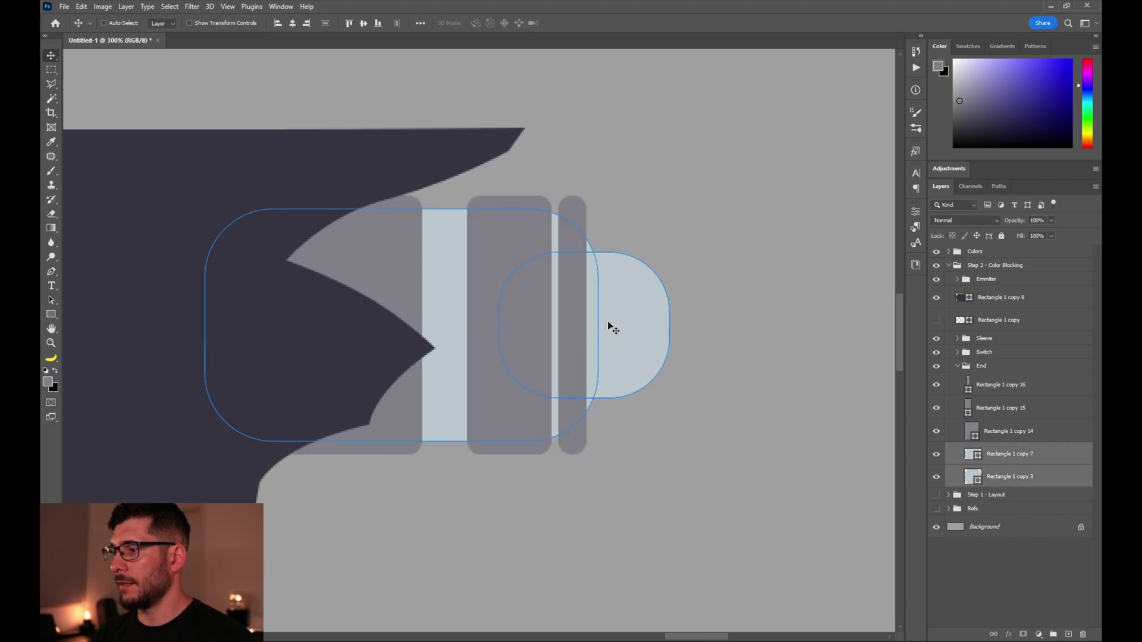
{"action": "left_click_drag", "start_coordinate": [609, 323], "coordinate": [649, 324]}
- Copy the thin ring onto the joint with the tip and shorten it to about 99 × 17 px
{"action": "left_click", "coordinate": [570, 246], "text": "ctrl"}
{"action": "left_click_drag", "start_coordinate": [566, 288], "coordinate": [640, 287]}
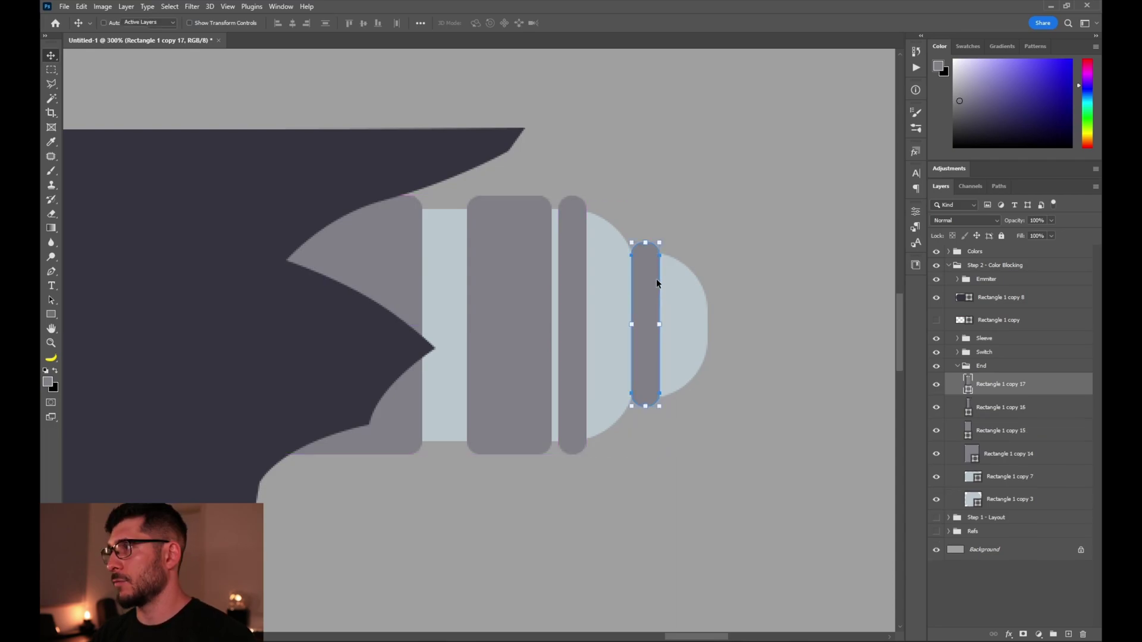
{"action": "key", "text": "a"}
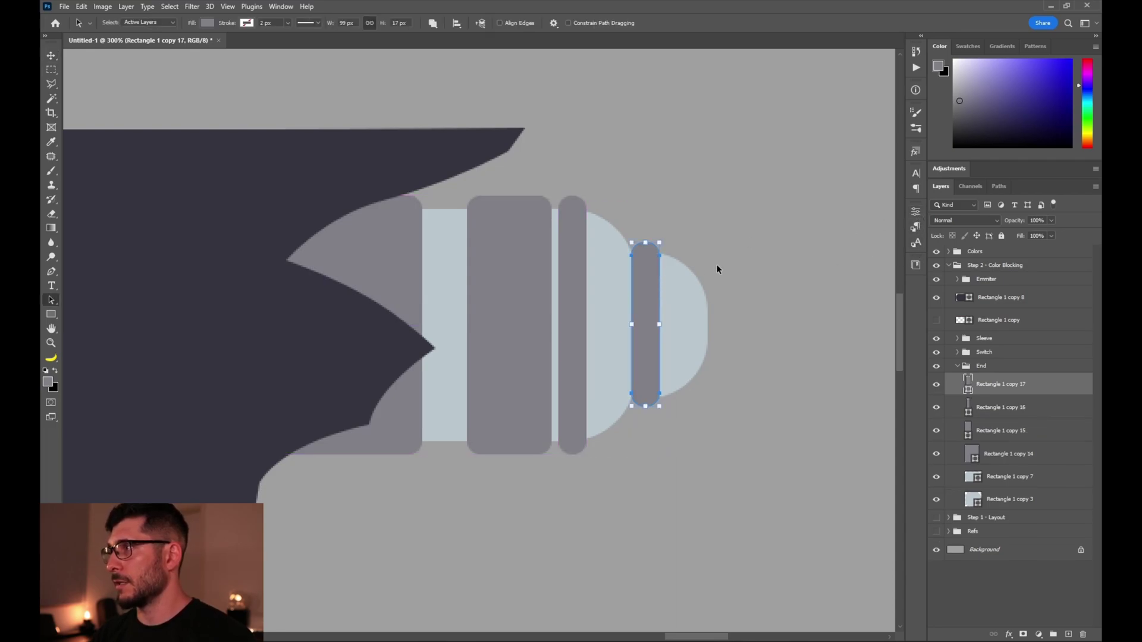
{"action": "key", "text": "v"}
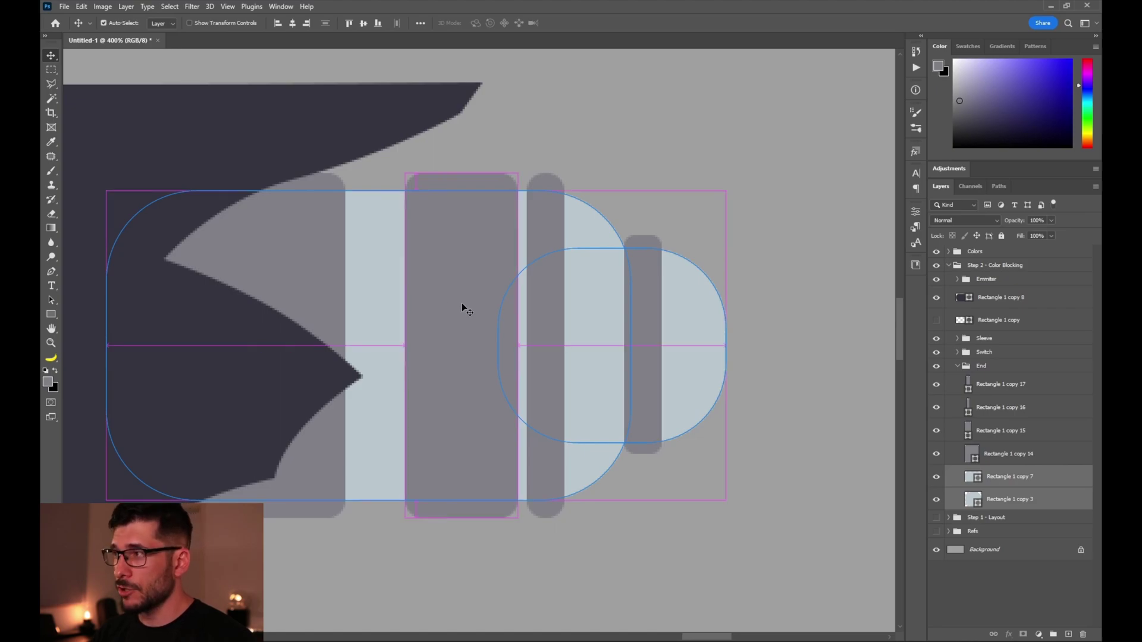
- Merge the two light tail shapes into one and fill it with the sleeve's dark color
{"action": "key", "text": "ctrl+e"}
{"action": "key", "text": "b"}
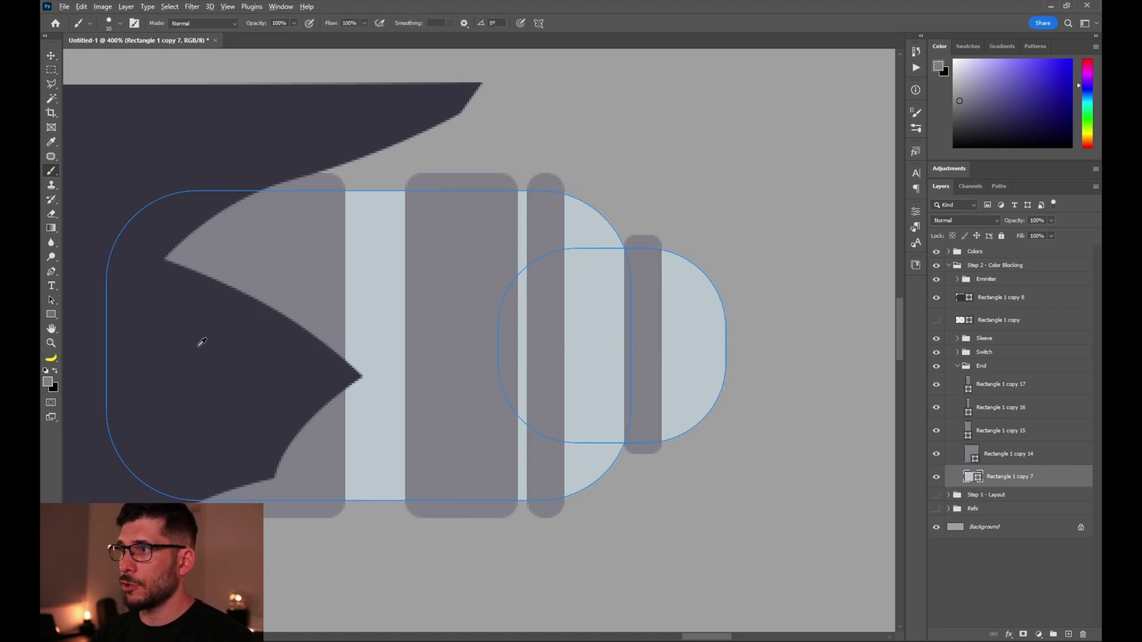
{"action": "left_click", "coordinate": [202, 342], "text": "alt"}
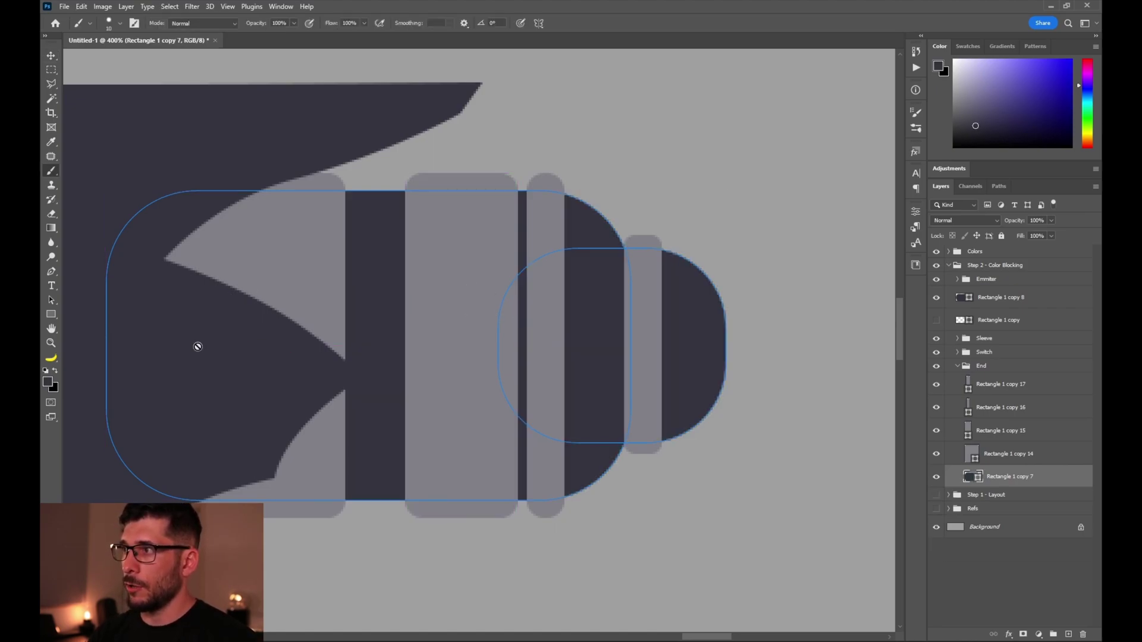
- Add two small dark rounded prongs protruding from the tip, using a 103 × 17 px bar and a lower, shorter-reaching copy
{"action": "key", "text": "v"}
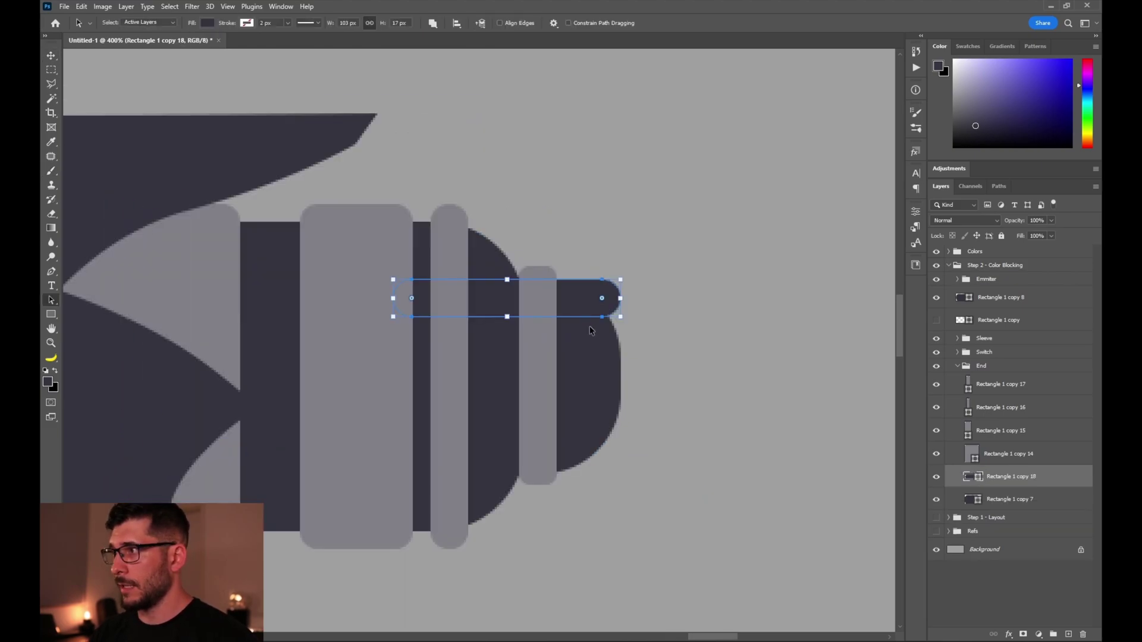
{"action": "left_click_drag", "start_coordinate": [581, 305], "coordinate": [625, 340]}
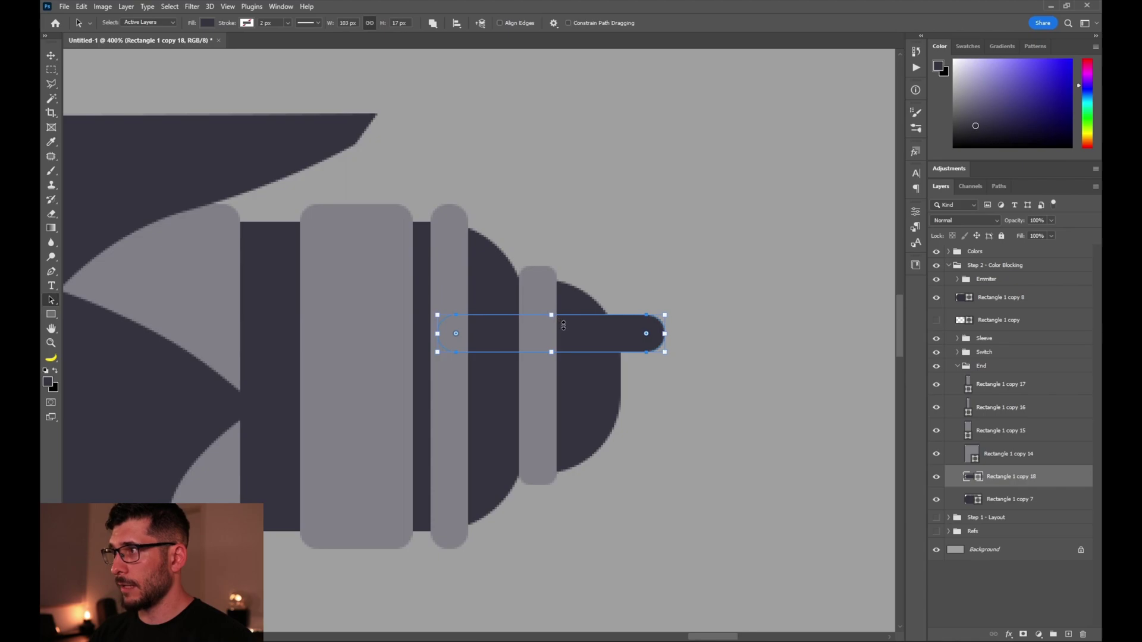
{"action": "left_click_drag", "start_coordinate": [553, 314], "coordinate": [634, 375]}
{"action": "key", "text": "v"}
{"action": "key", "text": "shift+Left"}
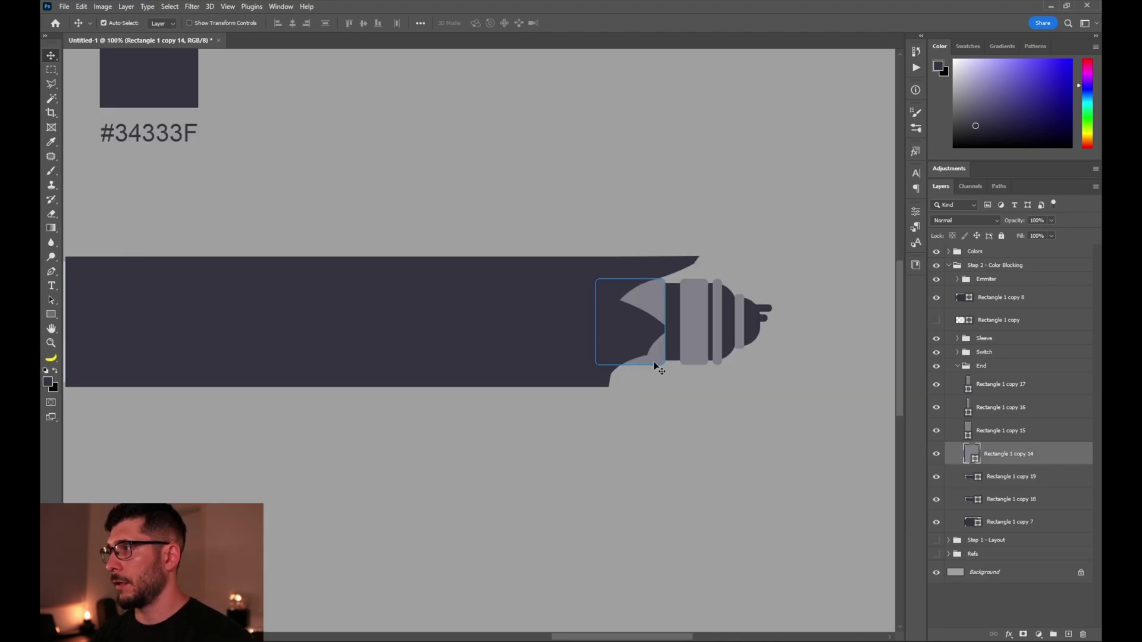
- Stretch the grey shape behind the sleeve's claws to about 114% of its height
{"action": "key", "text": "ctrl+t"}
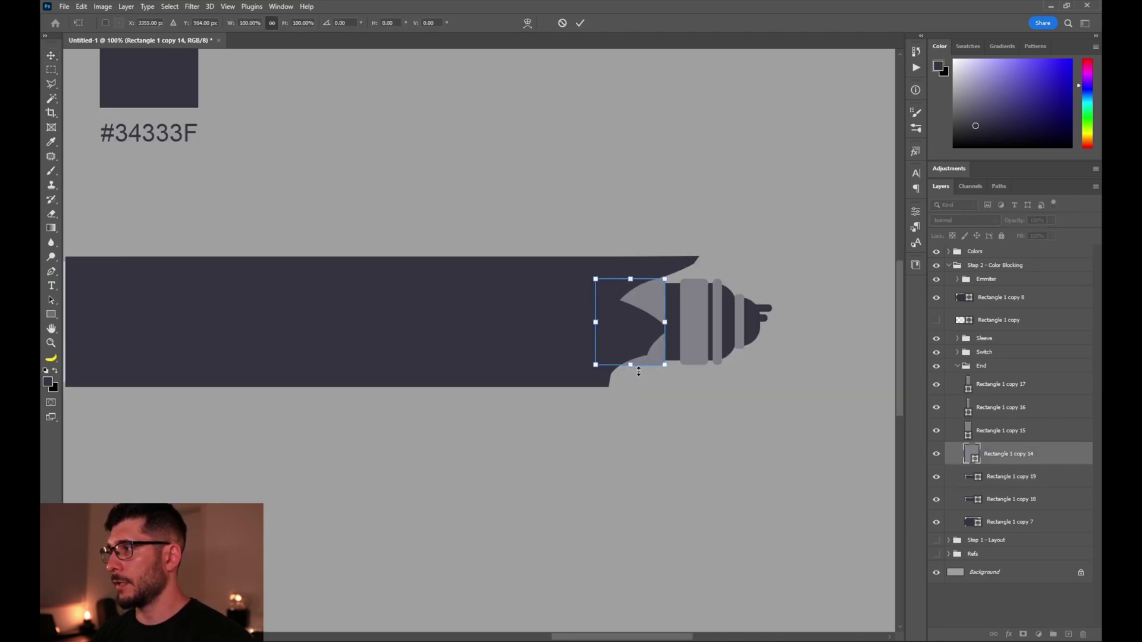
{"action": "left_click_drag", "start_coordinate": [633, 367], "coordinate": [640, 373]}
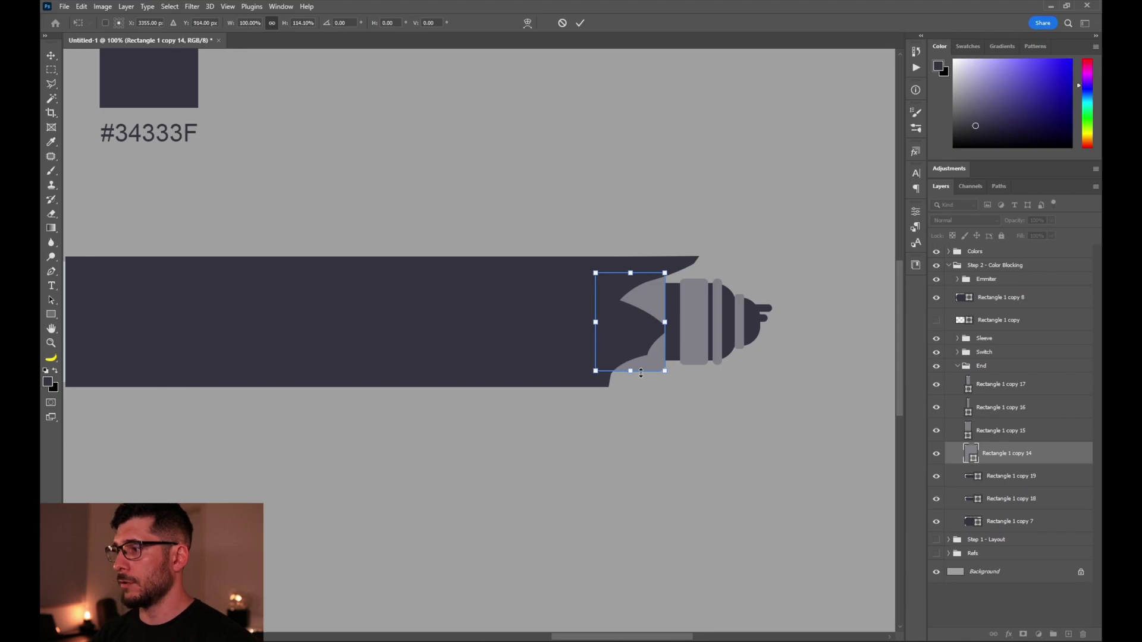
{"action": "key", "text": "Return"}
{"action": "key", "text": "ctrl+plus"}
- Copy the thin ring beside the claws, narrow it to about 29% width, and duplicate it next to the wide grey band
{"action": "left_click_drag", "start_coordinate": [683, 404], "coordinate": [579, 404]}
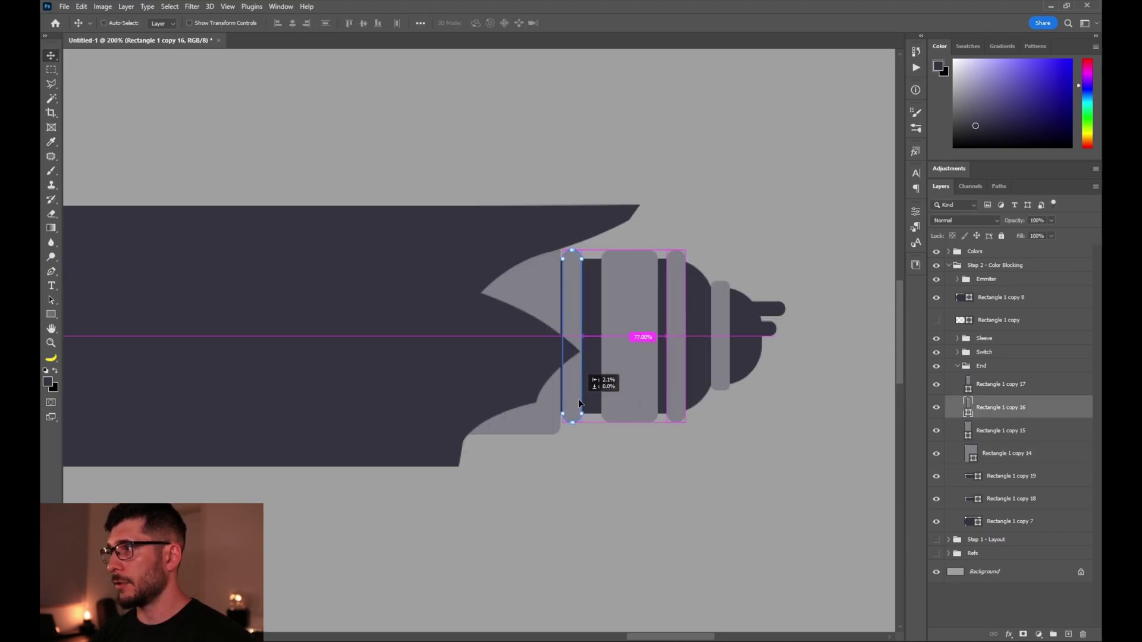
{"action": "key", "text": "ctrl+t"}
{"action": "left_click_drag", "start_coordinate": [582, 347], "coordinate": [569, 345]}
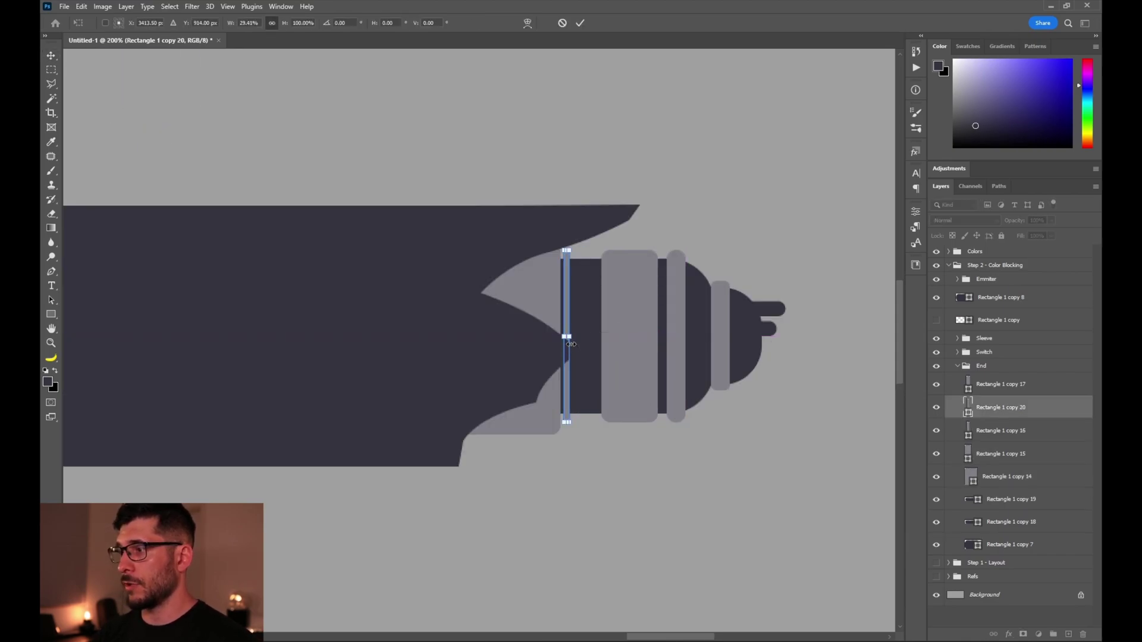
{"action": "key", "text": "Return"}
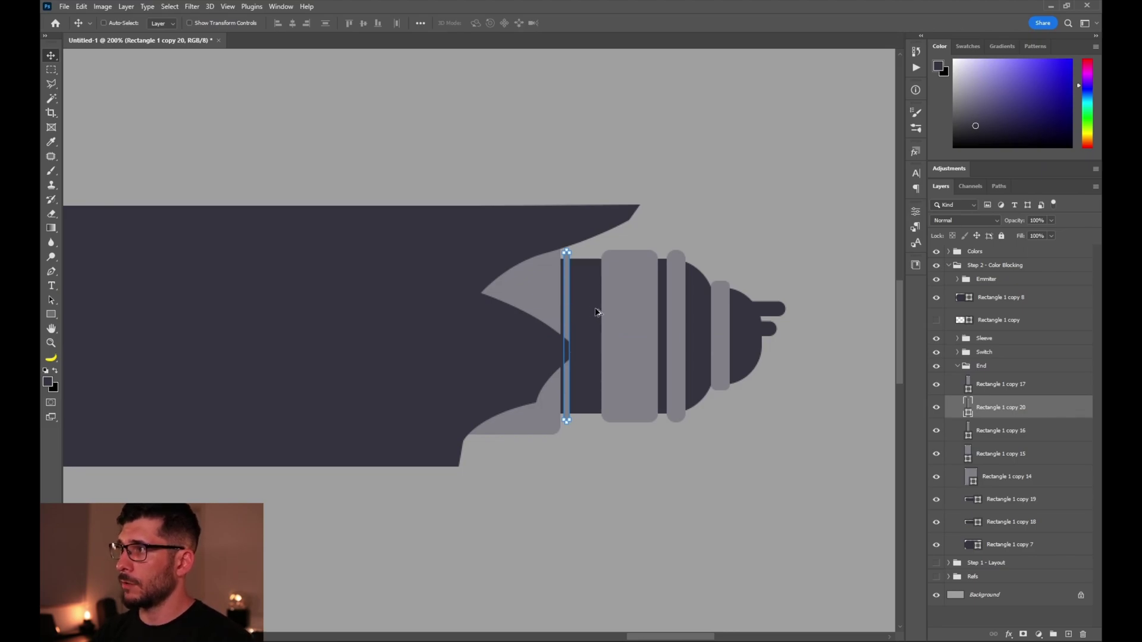
{"action": "left_click_drag", "start_coordinate": [565, 309], "coordinate": [594, 308]}
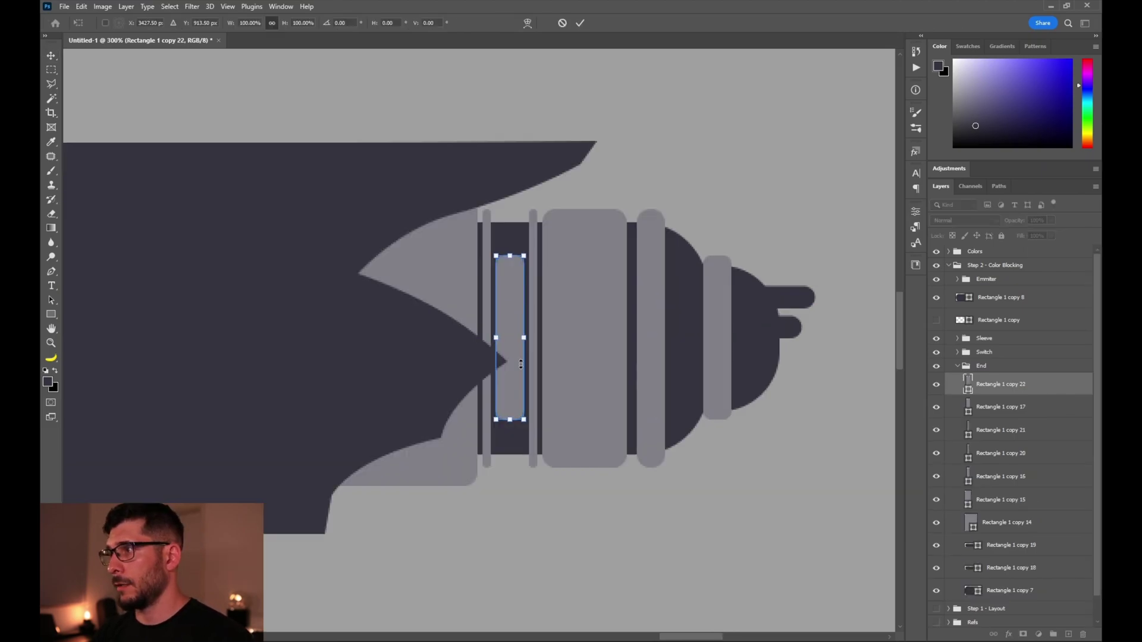
- Fill the gap between the two narrow rings with a column of small rounded grey blocks, with shorter ones at both ends
{"action": "left_click_drag", "start_coordinate": [522, 419], "coordinate": [512, 271]}
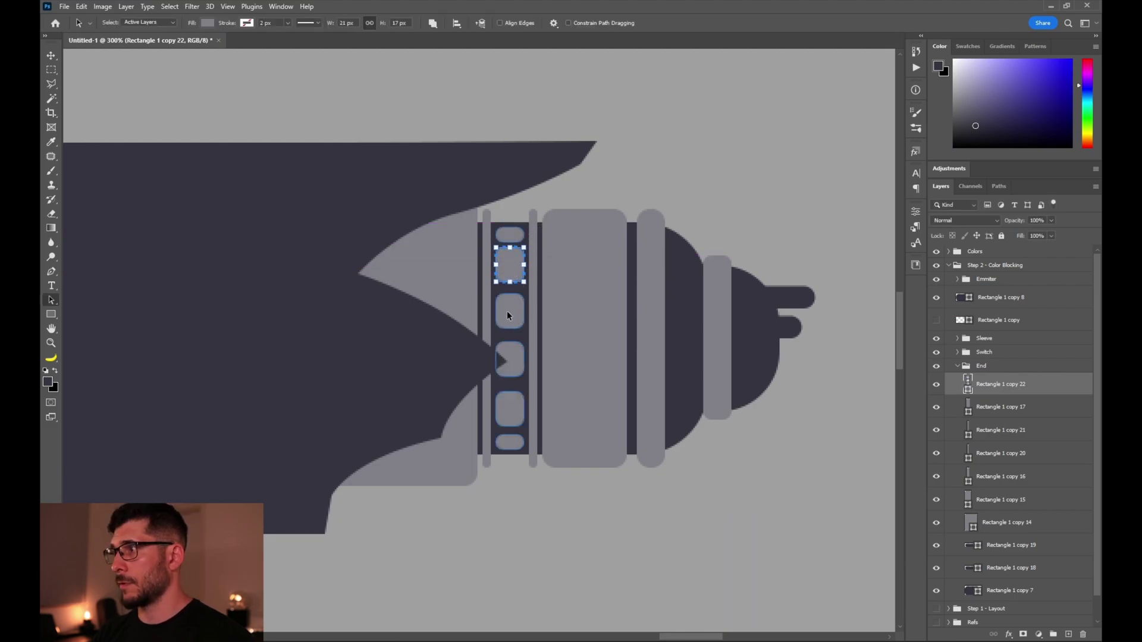
{"action": "key", "text": "Down"}
{"action": "key", "text": "v"}
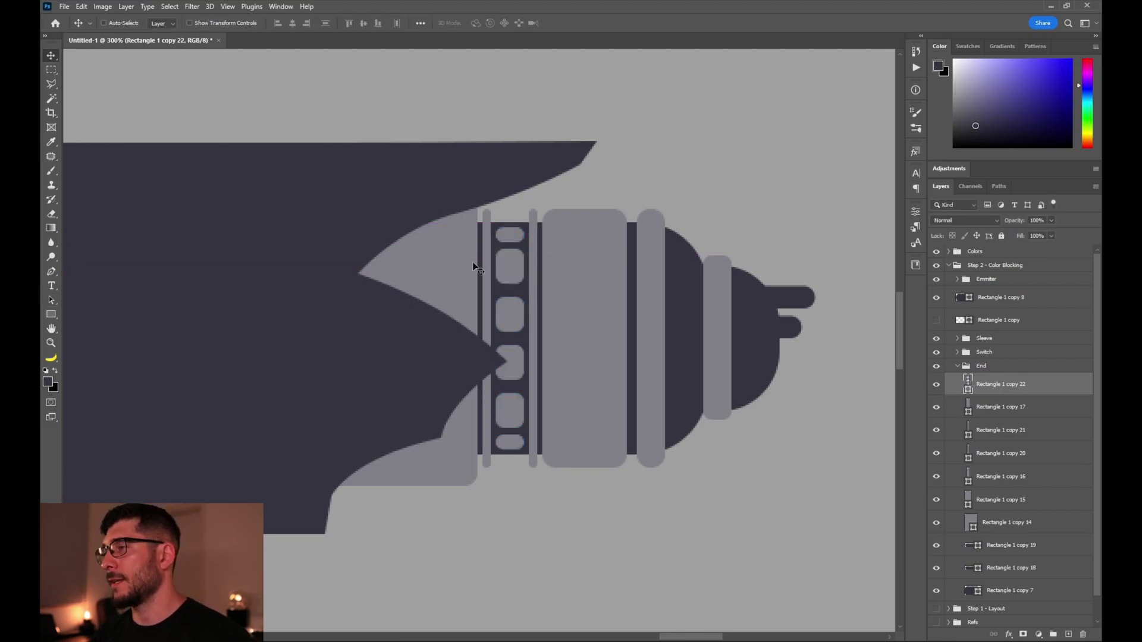
- Move the grey shape behind the claws inward and resize the narrow rings, making the one nearest the claws wider and both slightly shorter
{"action": "left_click", "coordinate": [463, 265], "text": "ctrl"}
{"action": "left_click", "coordinate": [483, 269], "text": "ctrl"}
{"action": "key", "text": "ctrl+t"}
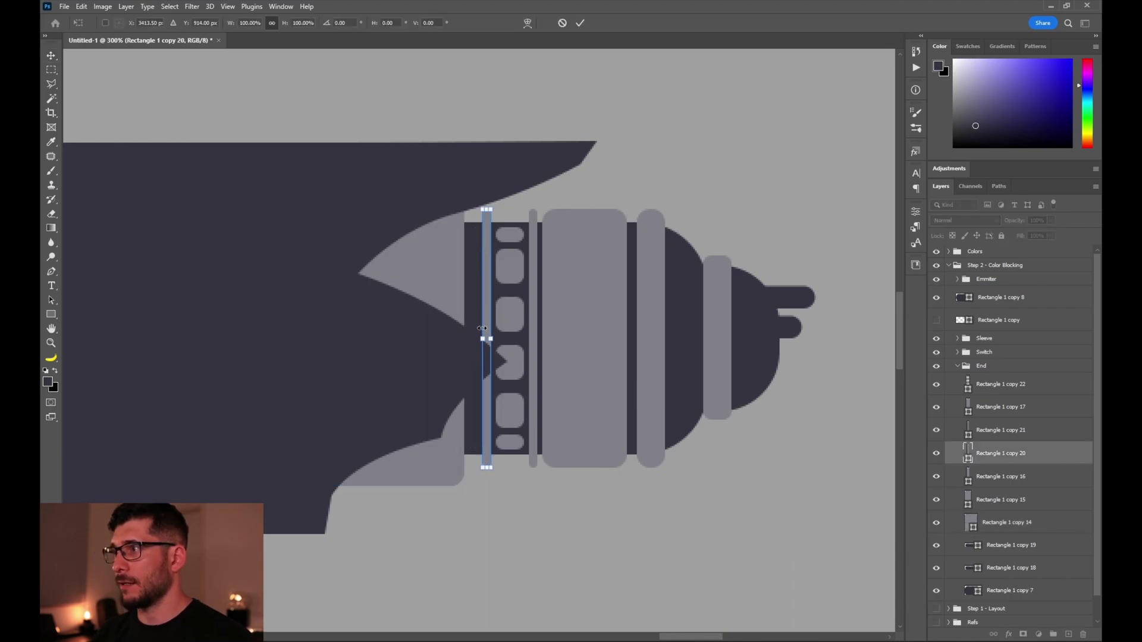
{"action": "left_click_drag", "start_coordinate": [482, 339], "coordinate": [469, 338]}
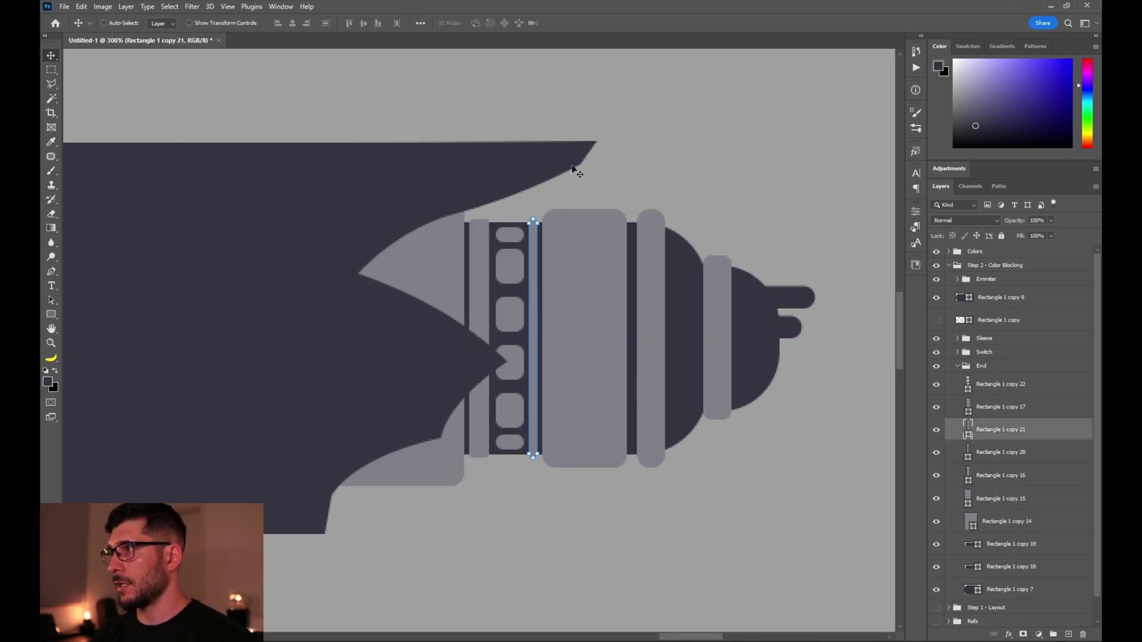
{"action": "left_click", "coordinate": [650, 251], "text": "ctrl"}
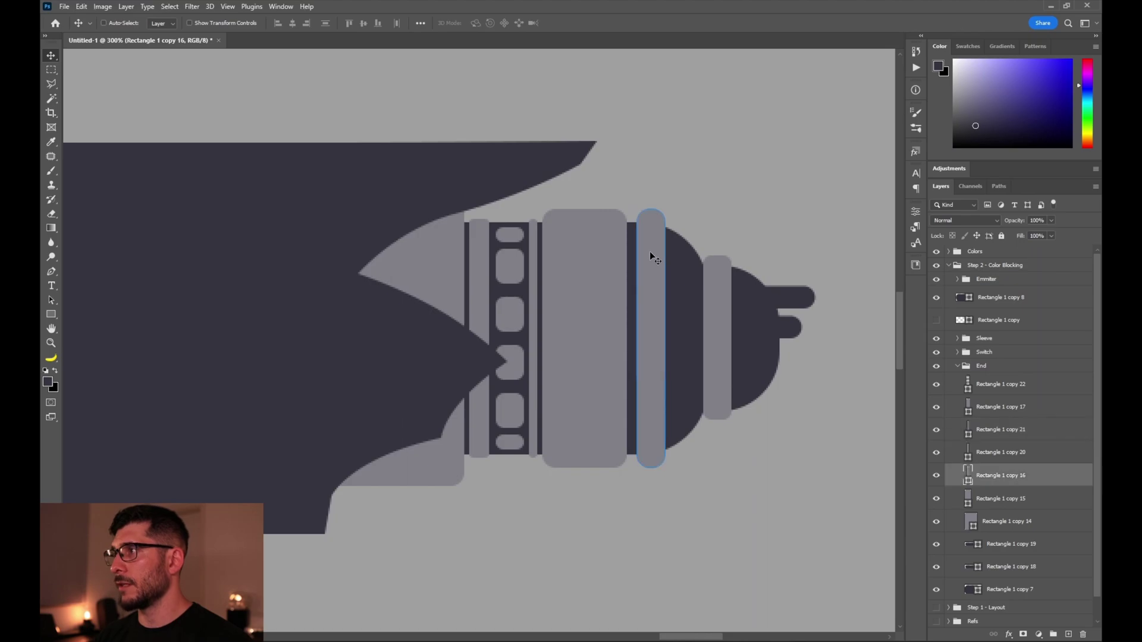
{"action": "key", "text": "ctrl+t"}
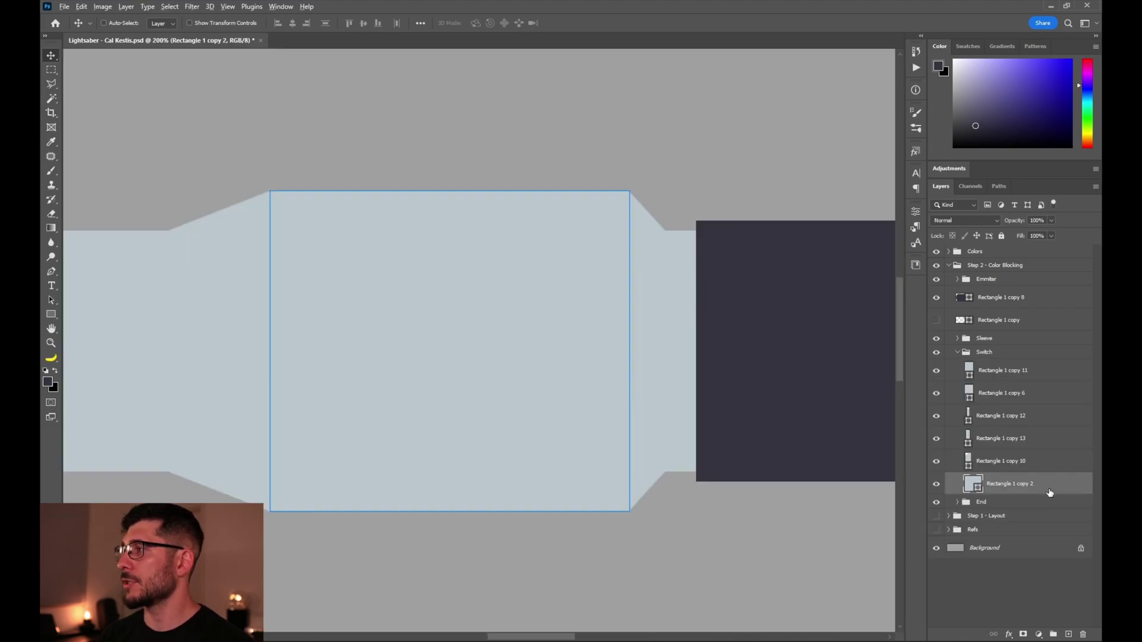
- Duplicate the switch's main rectangle at the top of the Switch group and fill the copy with a darker blue-grey
{"action": "left_click_drag", "start_coordinate": [1049, 493], "coordinate": [1026, 365]}
{"action": "double_click", "coordinate": [974, 370]}
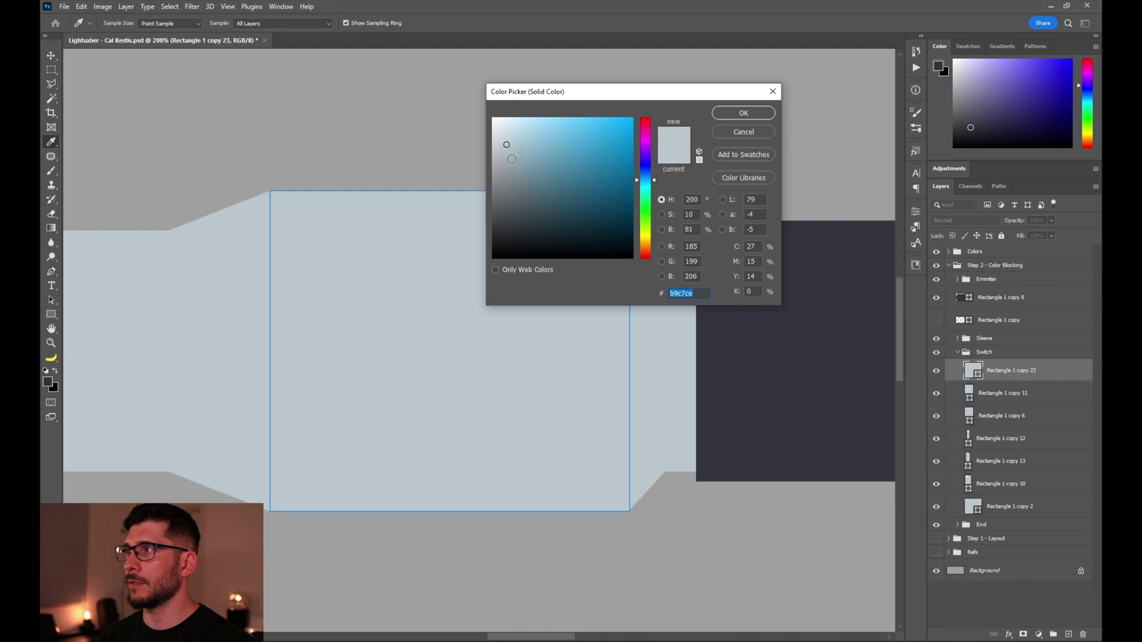
{"action": "left_click", "coordinate": [512, 158]}
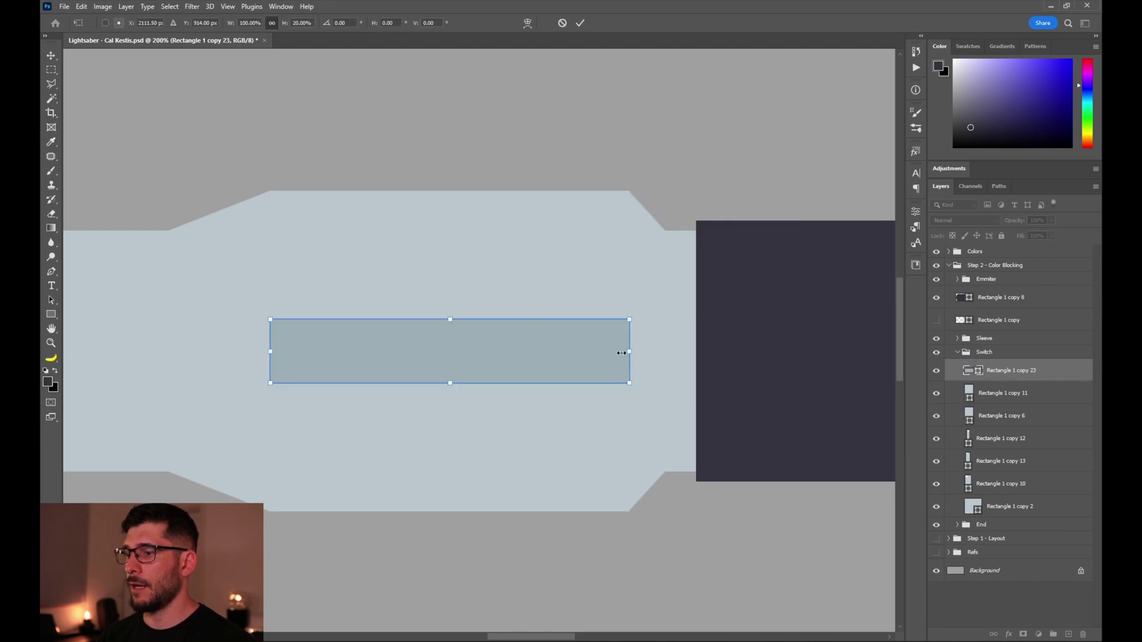
- Shrink the darker switch rectangle to 126 × 44 px and round its corners
{"action": "left_click_drag", "start_coordinate": [619, 353], "coordinate": [519, 354]}
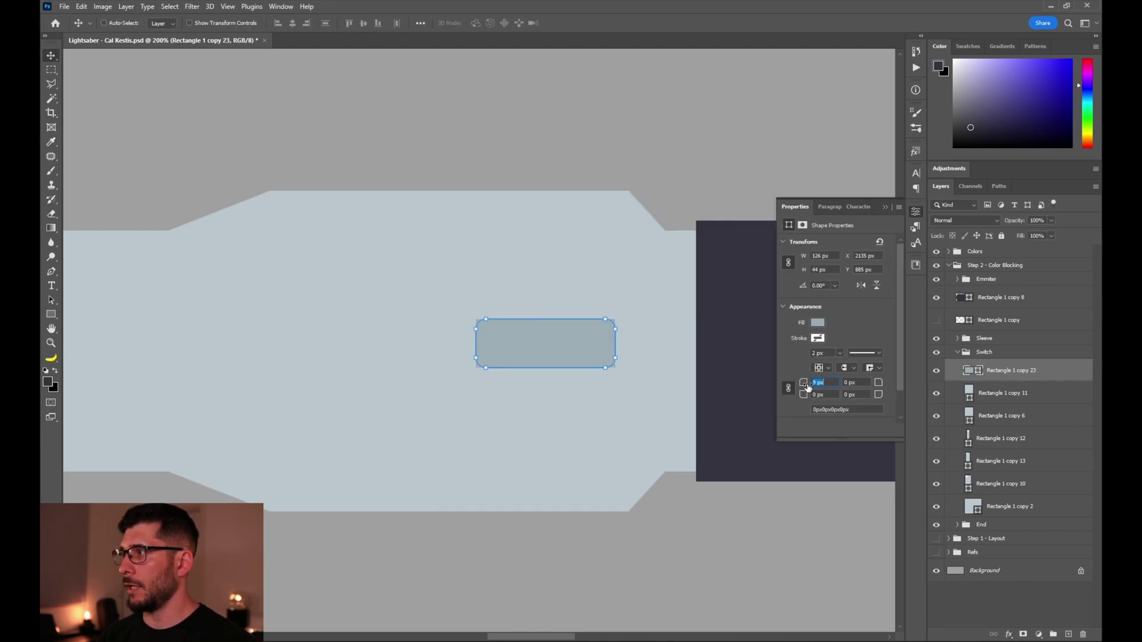
{"action": "left_click_drag", "start_coordinate": [804, 383], "coordinate": [809, 386]}
{"action": "key", "text": "Return"}
- Duplicate the rounded switch plate, rotate the copy 90°, and reshape it into a thin 5 × 298 px bar spanning the switch body's height
{"action": "key", "text": "ctrl+j"}
{"action": "key", "text": "ctrl+t"}
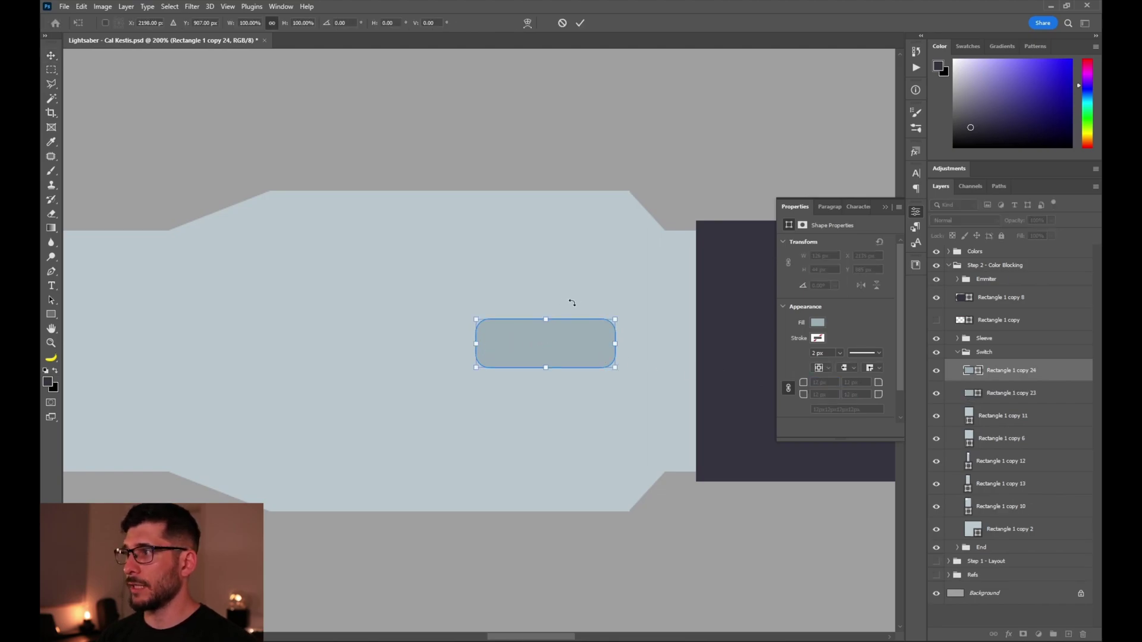
{"action": "left_click_drag", "start_coordinate": [579, 303], "coordinate": [548, 333]}
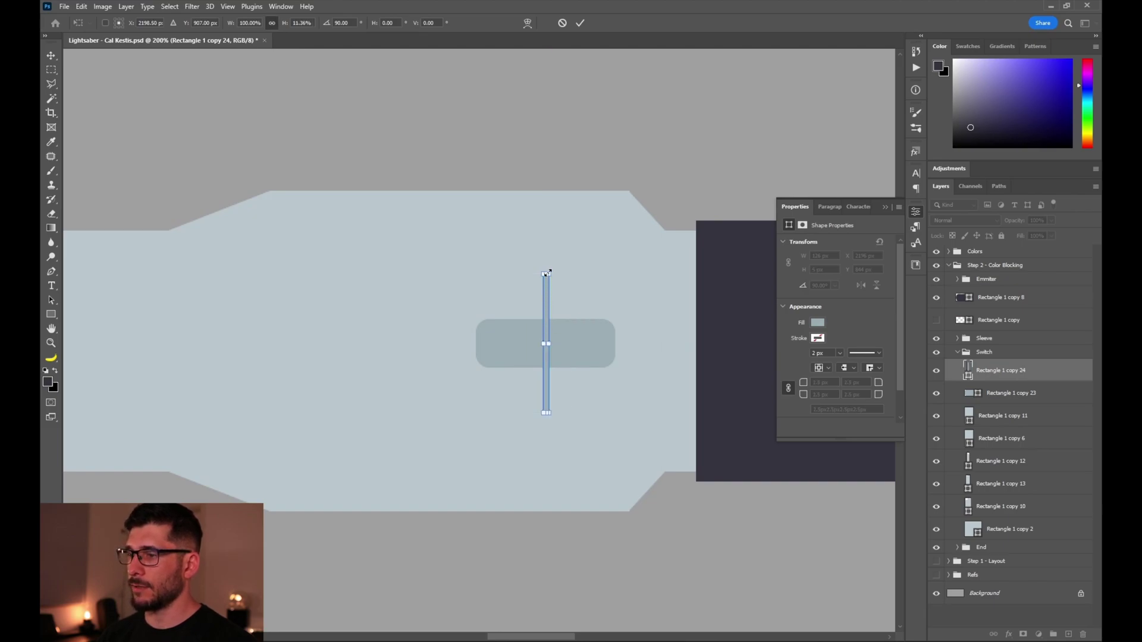
{"action": "left_click_drag", "start_coordinate": [546, 274], "coordinate": [547, 188]}
{"action": "key", "text": "Return"}
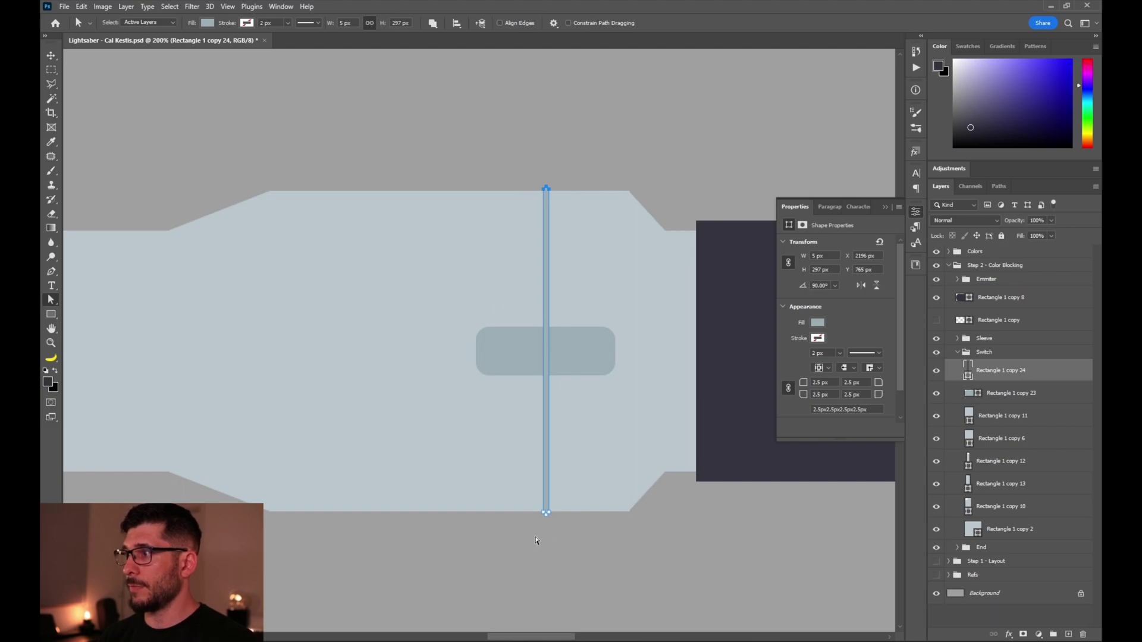
{"action": "key", "text": "Down"}
{"action": "key", "text": "Down"}
{"action": "key", "text": "v"}
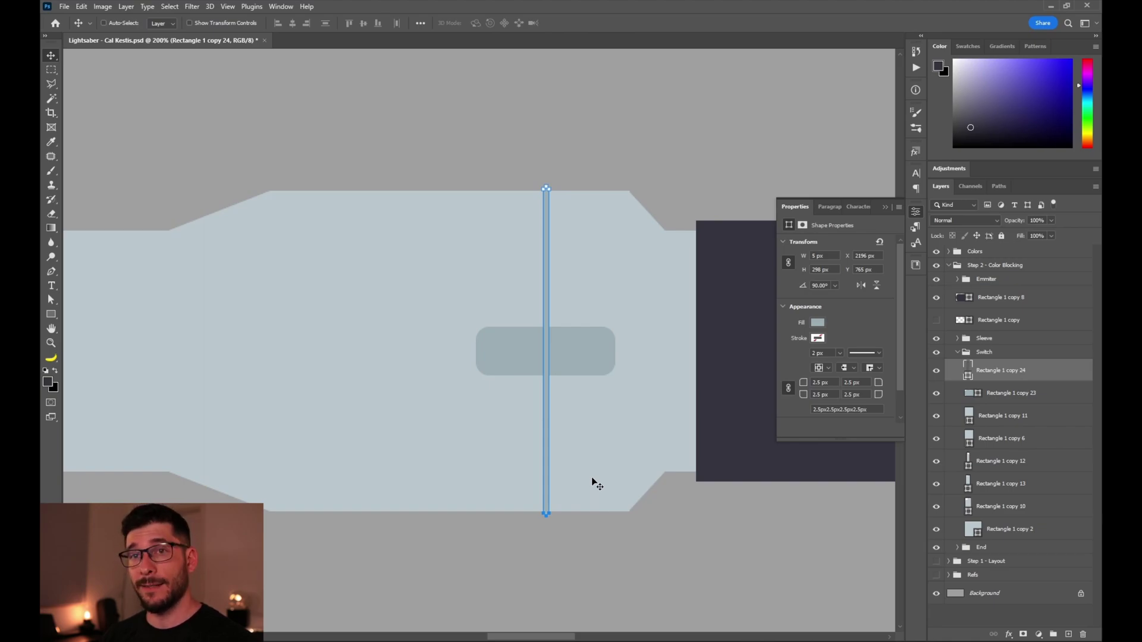
{"action": "key", "text": "ctrl+plus"}
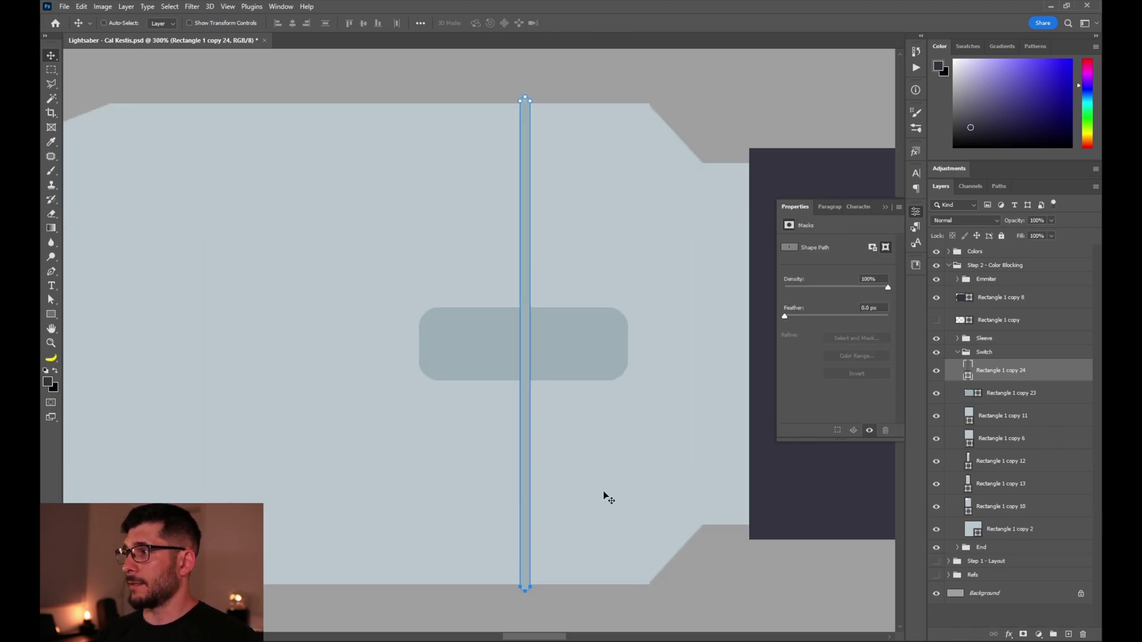
- Merge the thin bar with the switch's main rectangle, subtract it as a slot, and refill the combined shape with the light blue-grey
{"action": "left_click", "coordinate": [567, 431], "text": "ctrl+shift"}
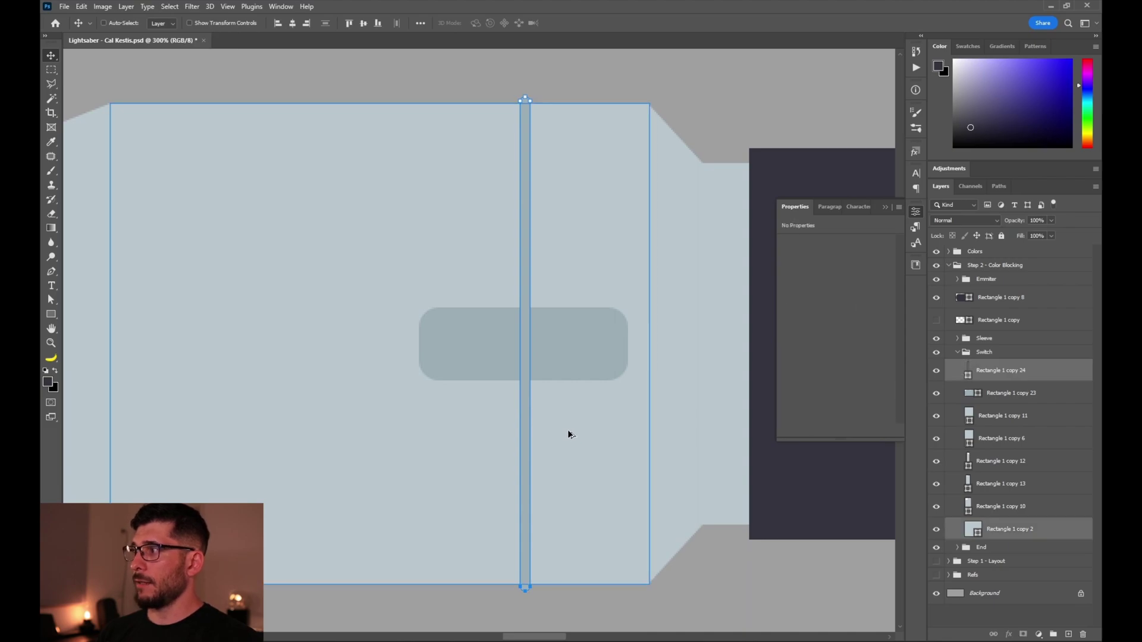
{"action": "key", "text": "ctrl+e"}
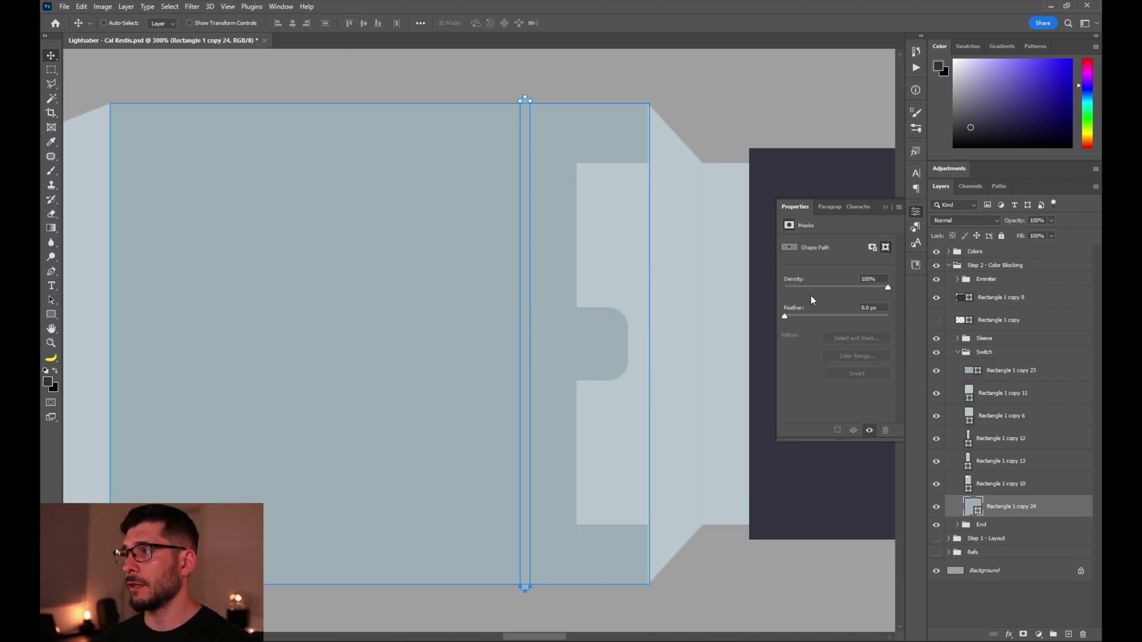
{"action": "key", "text": "a"}
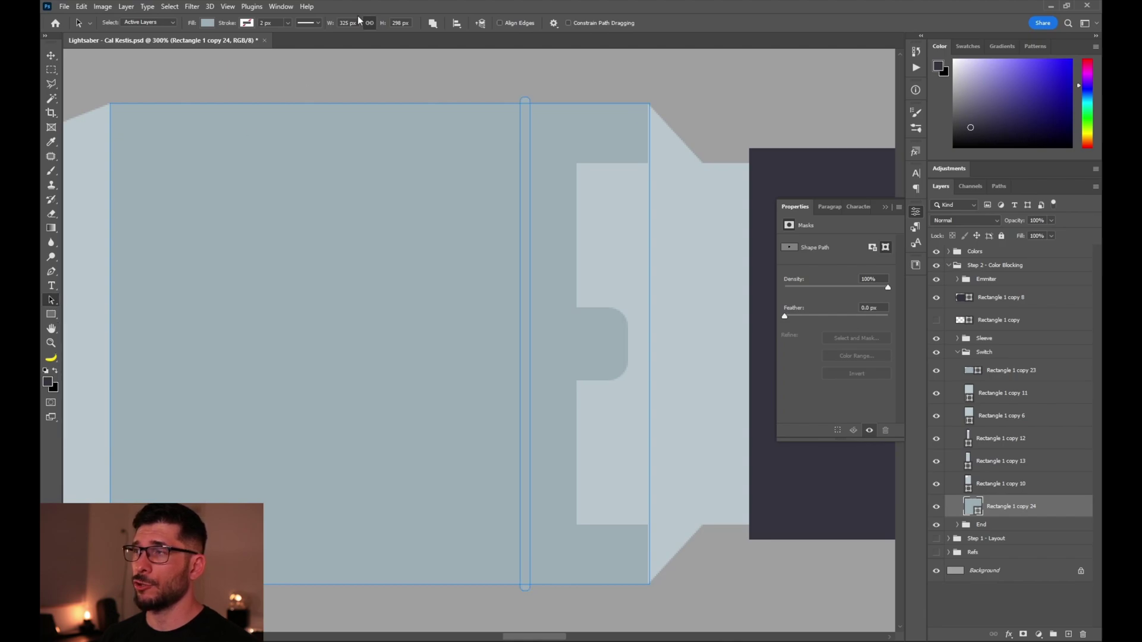
{"action": "left_click", "coordinate": [526, 109]}
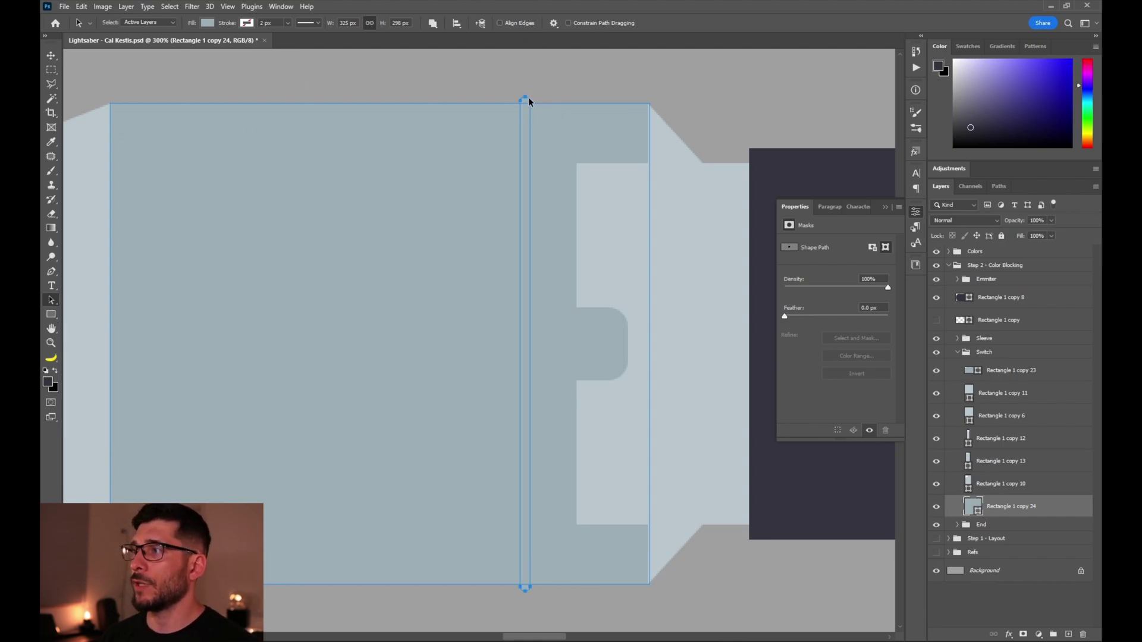
{"action": "left_click", "coordinate": [433, 22]}
{"action": "left_click", "coordinate": [447, 61]}
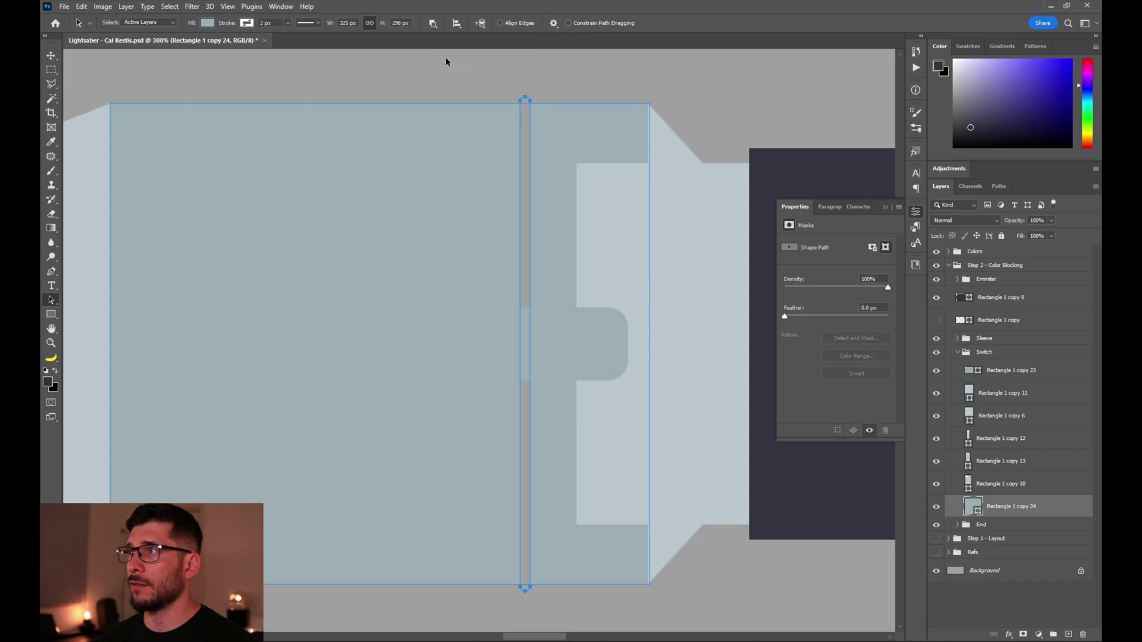
{"action": "double_click", "coordinate": [973, 506]}
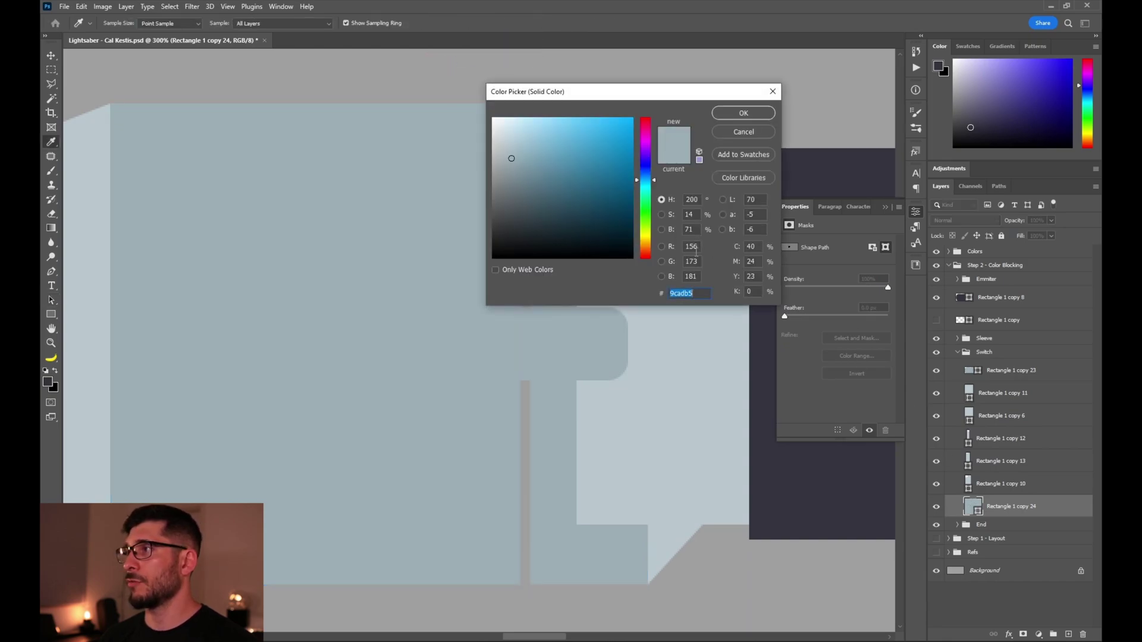
{"action": "left_click", "coordinate": [660, 370]}
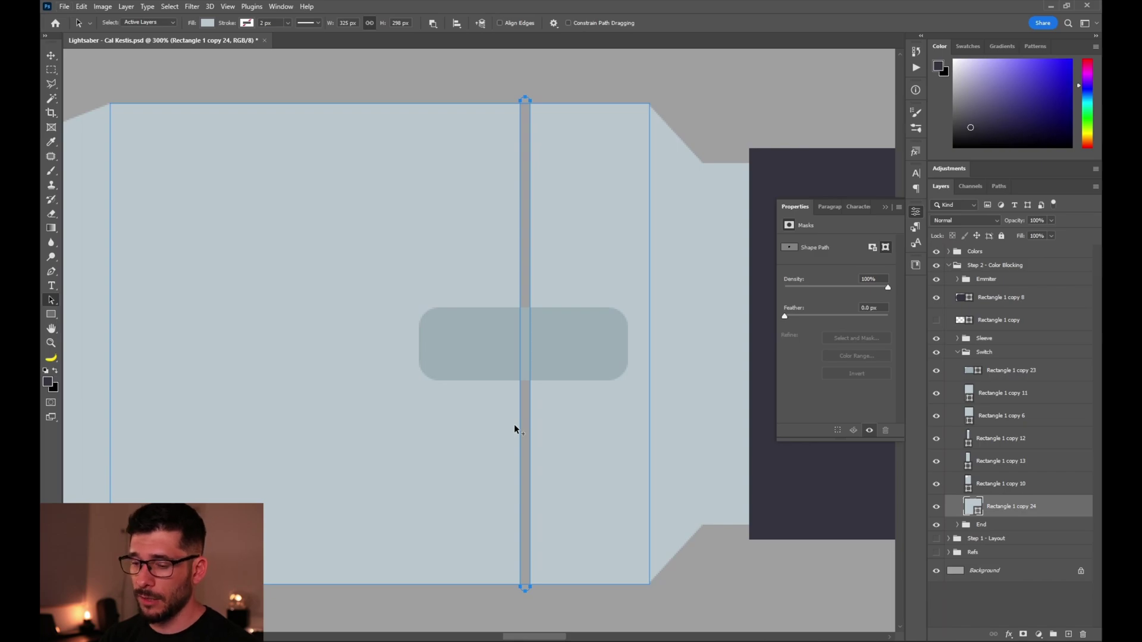
- Duplicate the slot to make four evenly spaced slots across the switch body, plus a fifth set apart toward the plate's other end
{"action": "key", "text": "alt+Right"}
{"action": "key", "text": "Right"}
{"action": "key", "text": "shift+Right"}
{"action": "key", "text": "shift+Right"}
{"action": "key", "text": "shift+Left"}
{"action": "key", "text": "Right"}
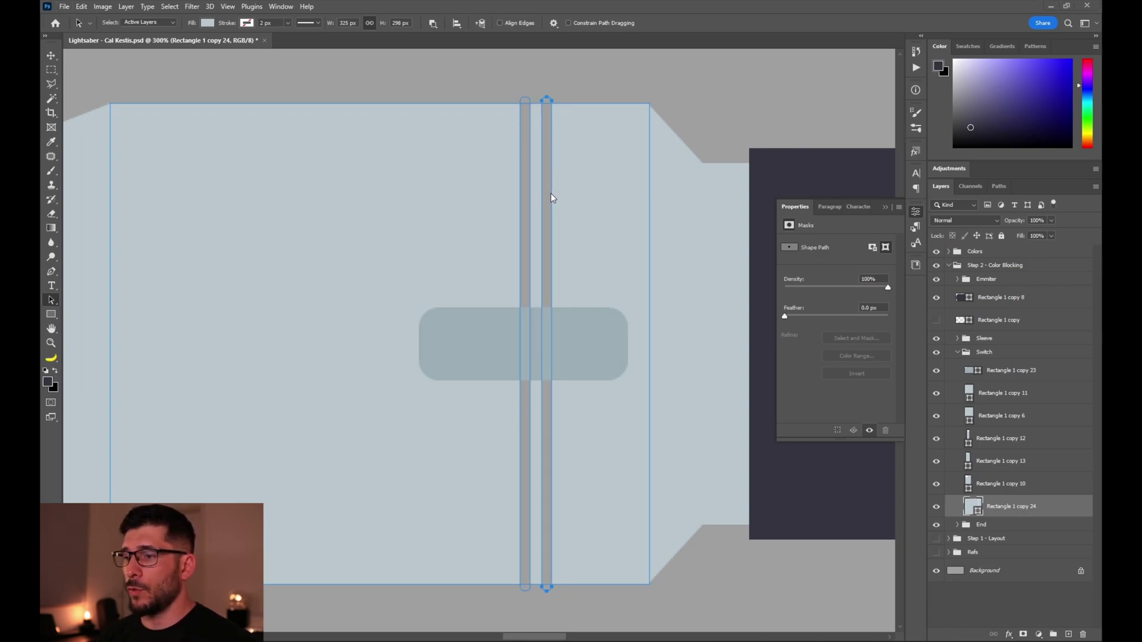
{"action": "key", "text": "Right"}
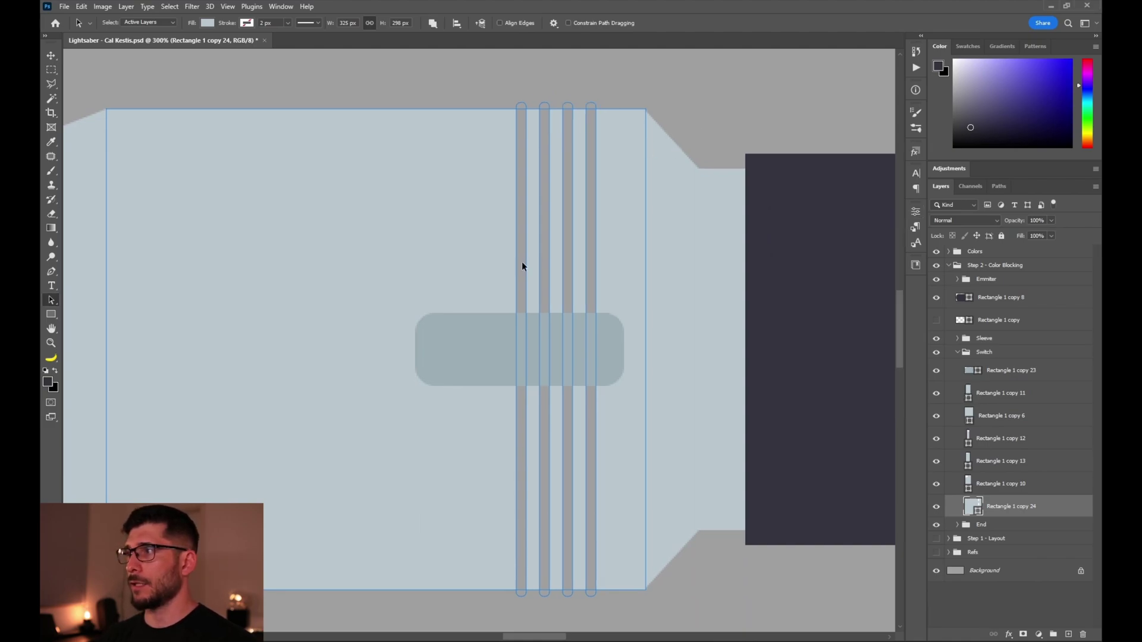
{"action": "left_click", "coordinate": [522, 262]}
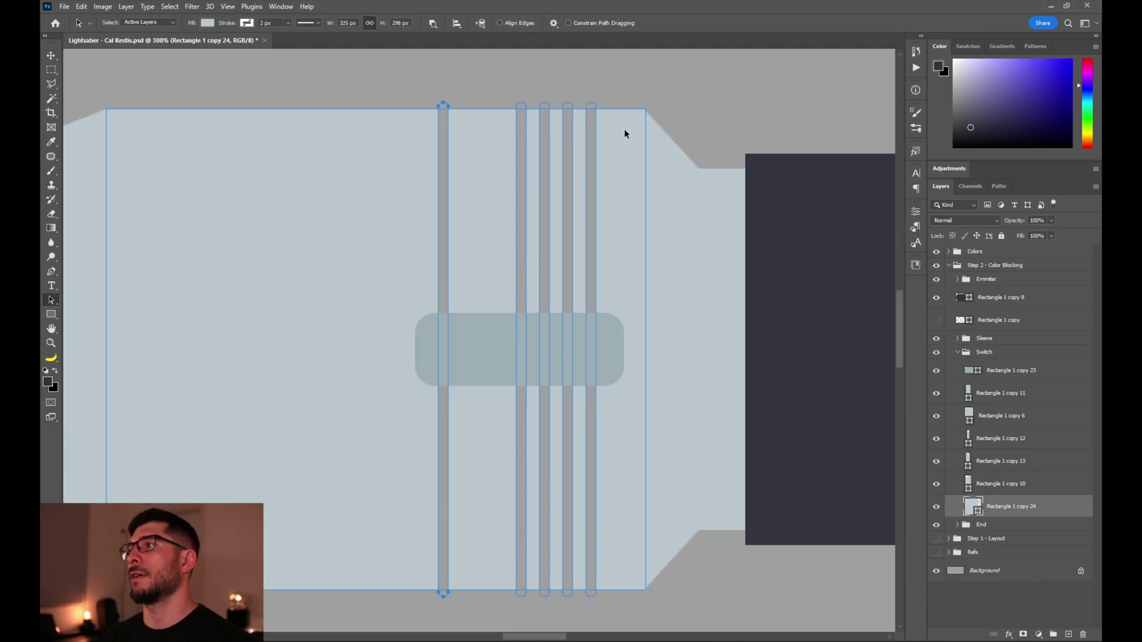
{"action": "key", "text": "Return"}
- Draw a 118 × 284 px rectangle on a new layer beneath the slotted switch body and fill it with a darker blue-grey
{"action": "left_click", "coordinate": [1069, 635]}
{"action": "mouse_move", "coordinate": [1033, 510]}
{"action": "left_mouse_down"}
{"action": "mouse_move", "coordinate": [1031, 529]}
{"action": "mouse_move", "coordinate": [1029, 503]}
{"action": "left_mouse_up"}
{"action": "key", "text": "u"}
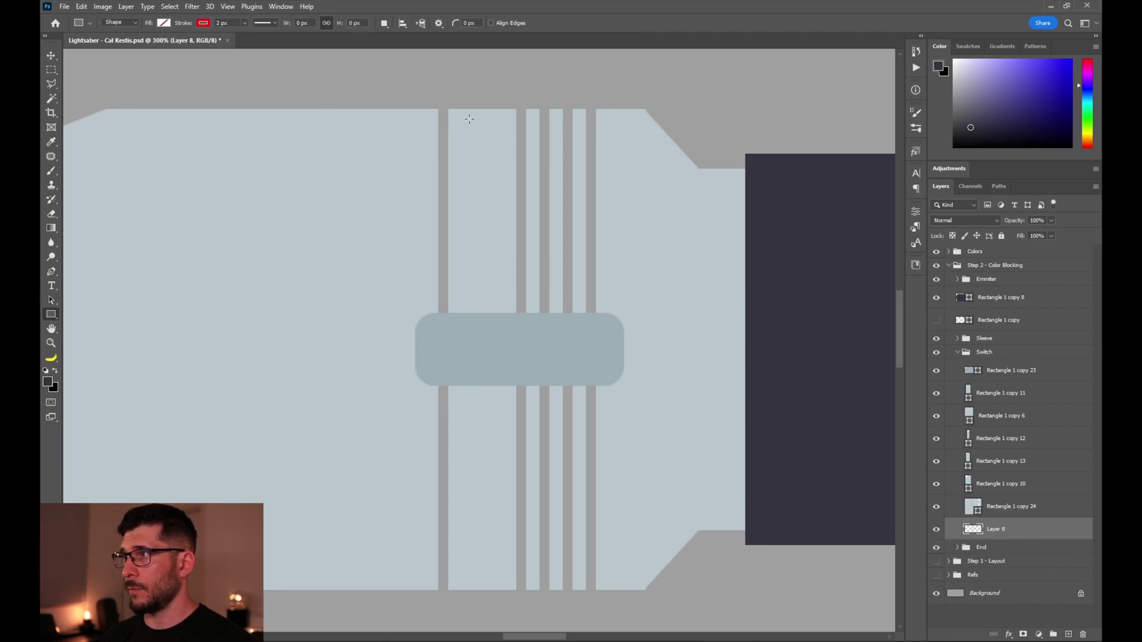
{"action": "left_click", "coordinate": [821, 323]}
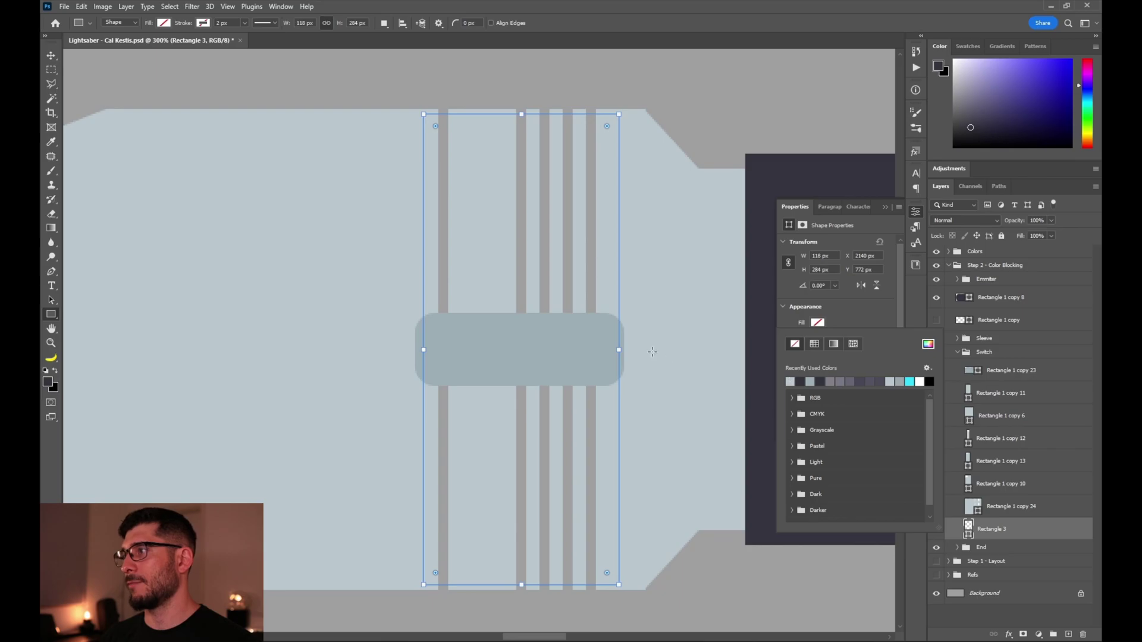
{"action": "left_click", "coordinate": [791, 381]}
{"action": "left_click", "coordinate": [928, 345]}
{"action": "left_click", "coordinate": [507, 149]}
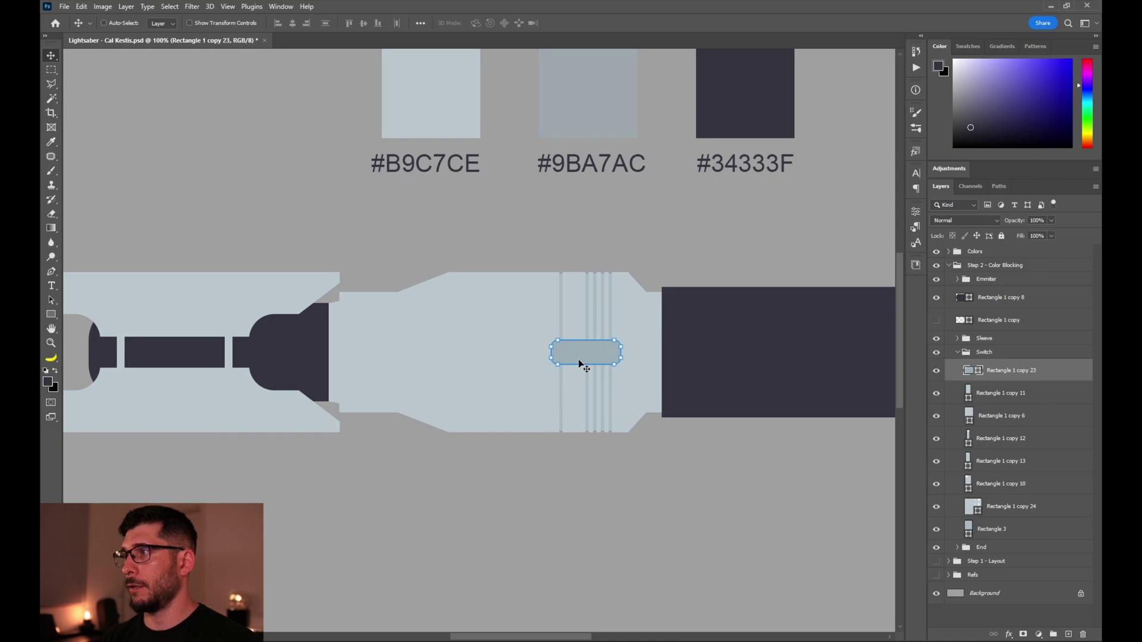
- Widen the rounded switch plate slightly toward the emitter and draw a darker blue-grey circle on the switch's narrow section
{"action": "key", "text": "a"}
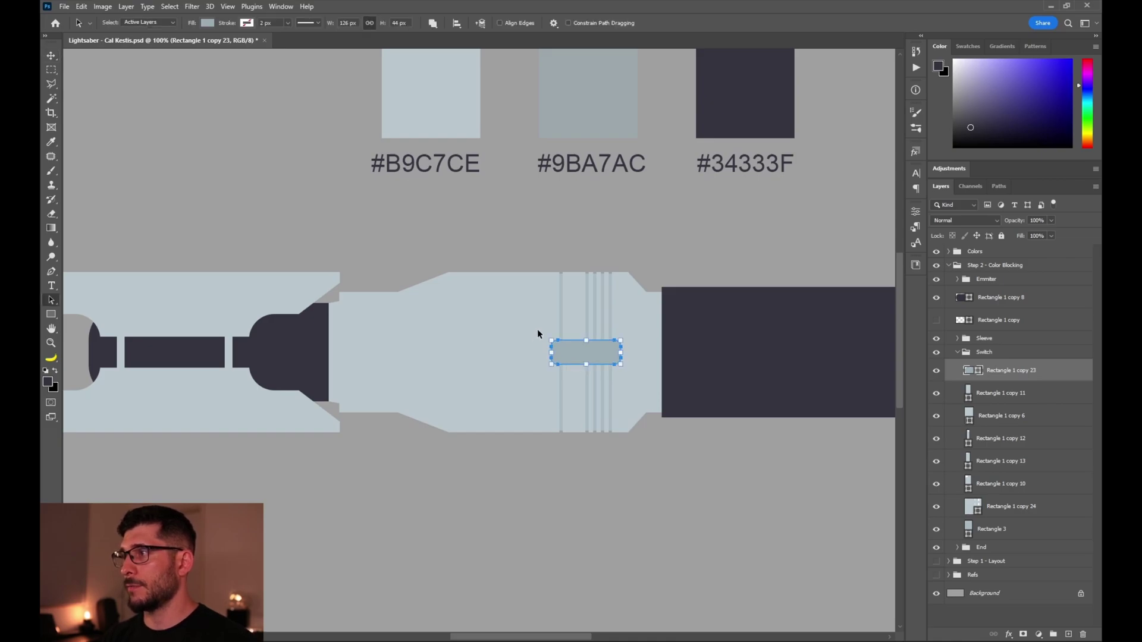
{"action": "left_click_drag", "start_coordinate": [551, 354], "coordinate": [546, 354]}
{"action": "key", "text": "shift+u"}
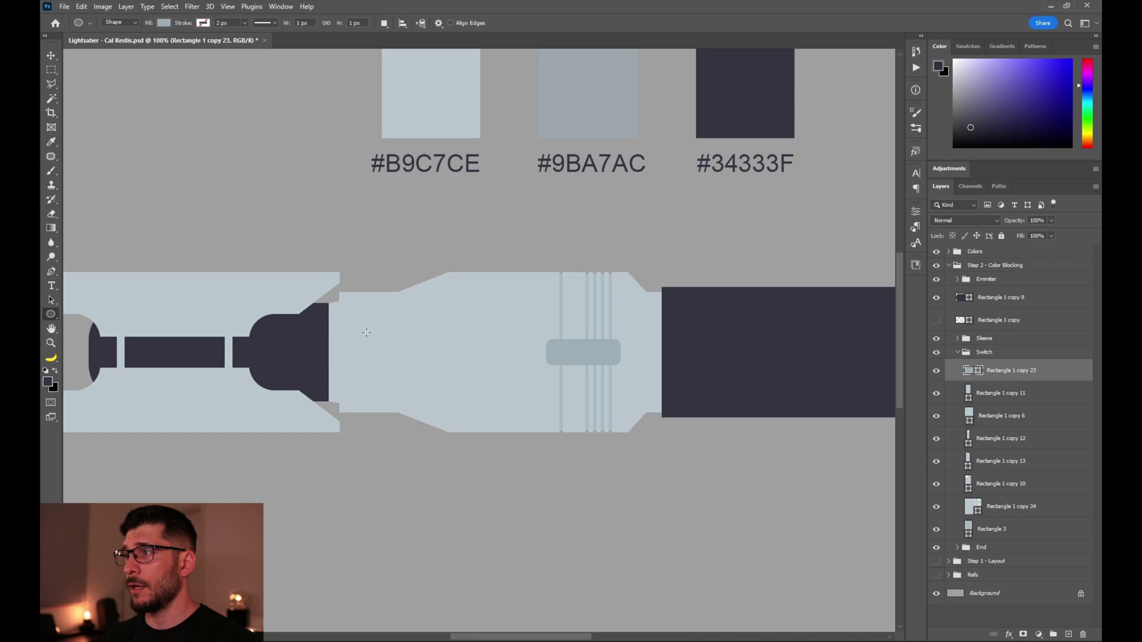
{"action": "left_click_drag", "start_coordinate": [366, 329], "coordinate": [417, 378]}
{"action": "key", "text": "v"}
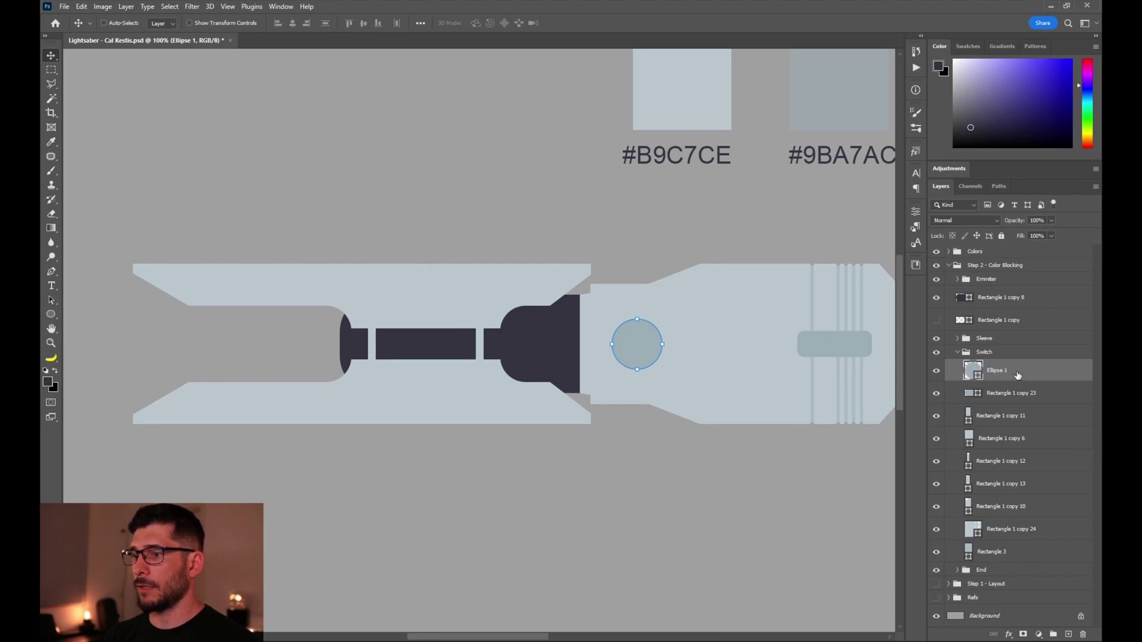
- Draw a rounded rectangle about 106 × 94 px on the dark shape beside the switch with a lighter purple-grey fill
{"action": "right_click", "coordinate": [51, 314]}
{"action": "left_click", "coordinate": [107, 316]}
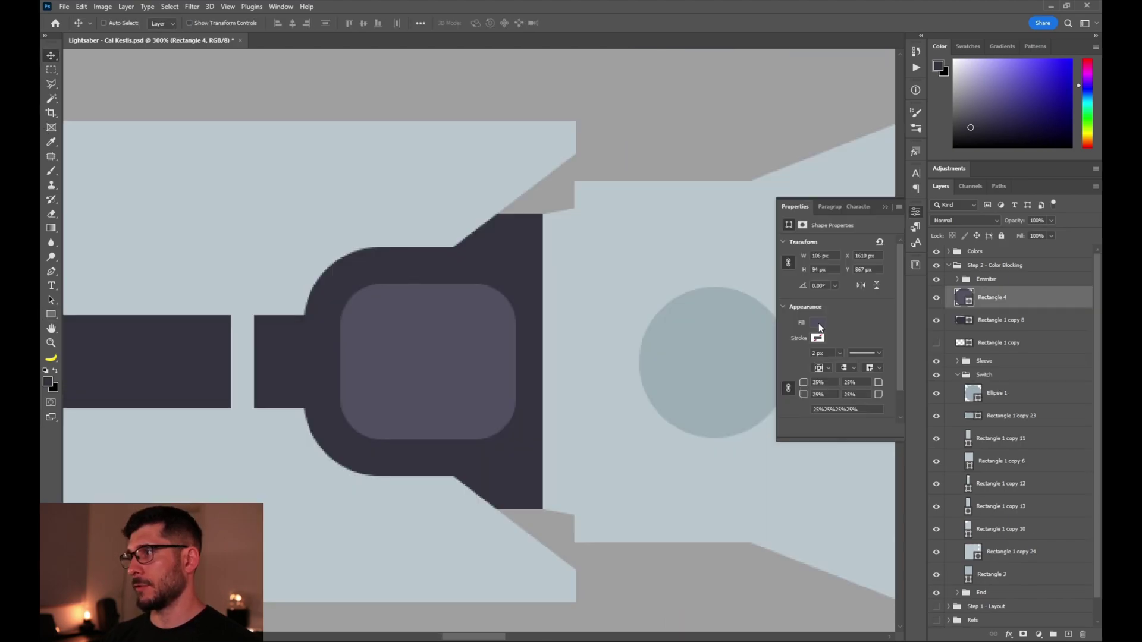
{"action": "left_click", "coordinate": [818, 324]}
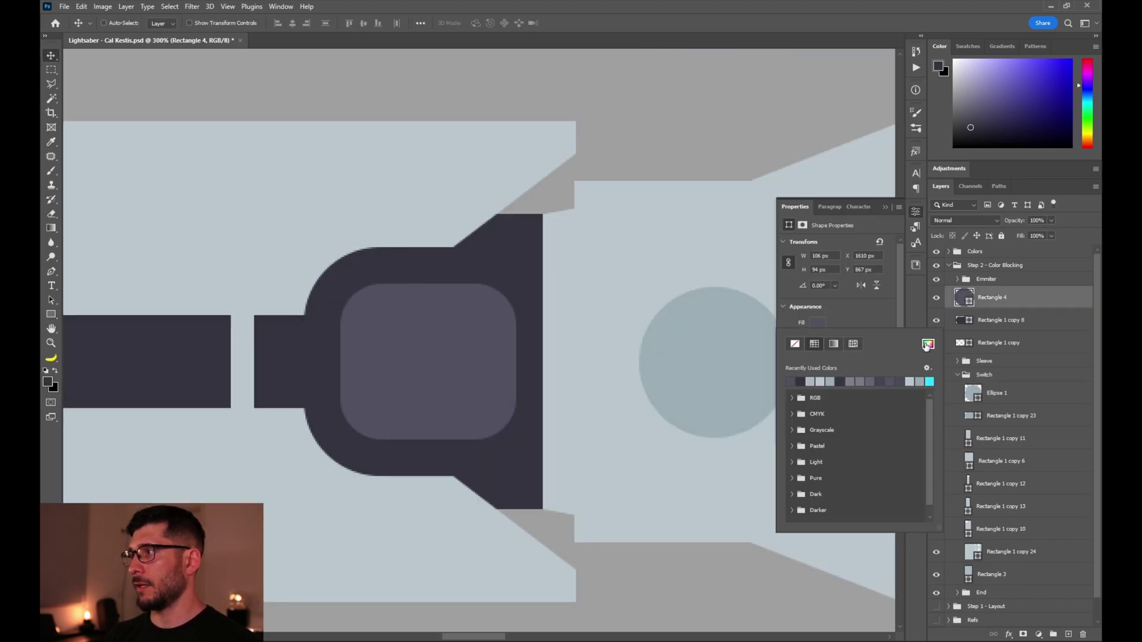
{"action": "left_click", "coordinate": [928, 344]}
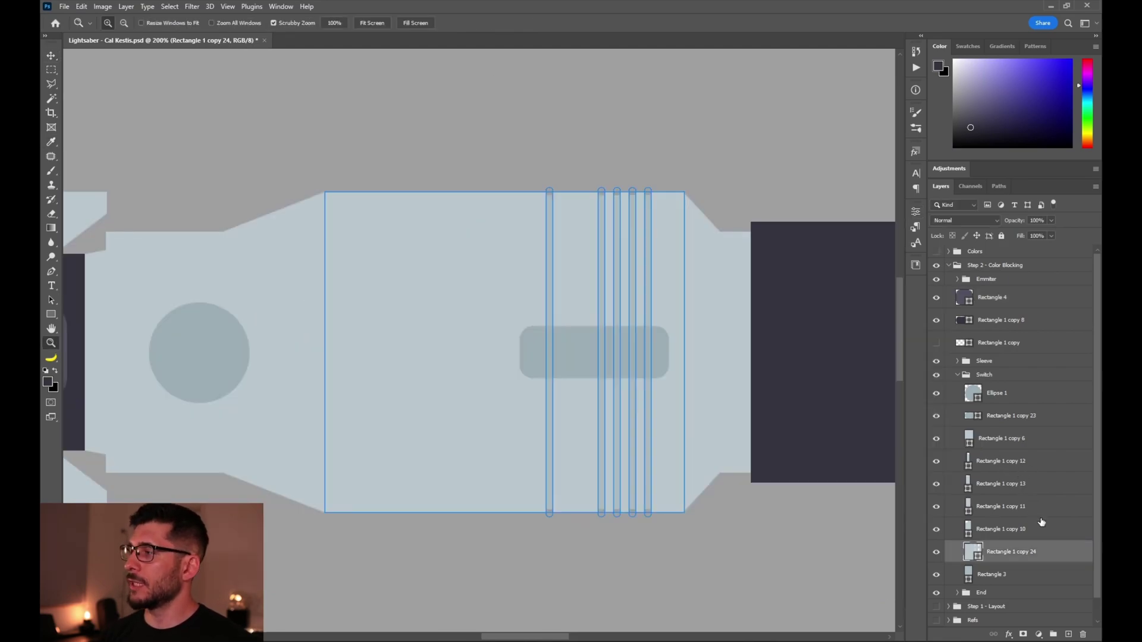
- Add a Gradient Overlay to the slotted switch body with one #9cadb5 colour stop at 51% and 0% opacity at both ends
{"action": "double_click", "coordinate": [1059, 556]}
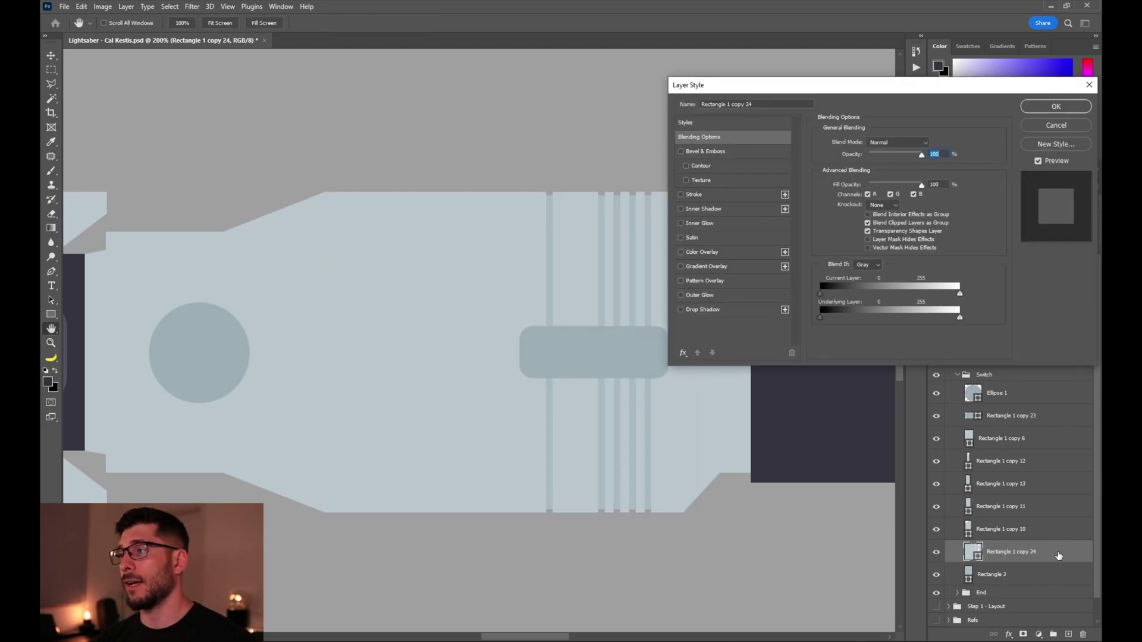
{"action": "left_click", "coordinate": [749, 267]}
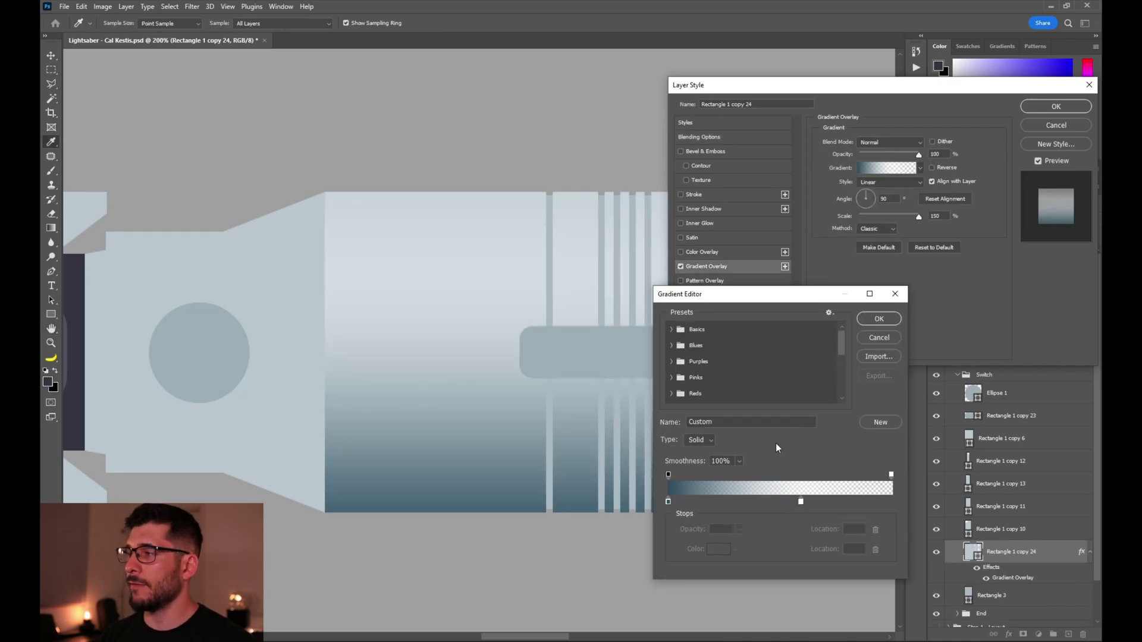
{"action": "left_click", "coordinate": [781, 475]}
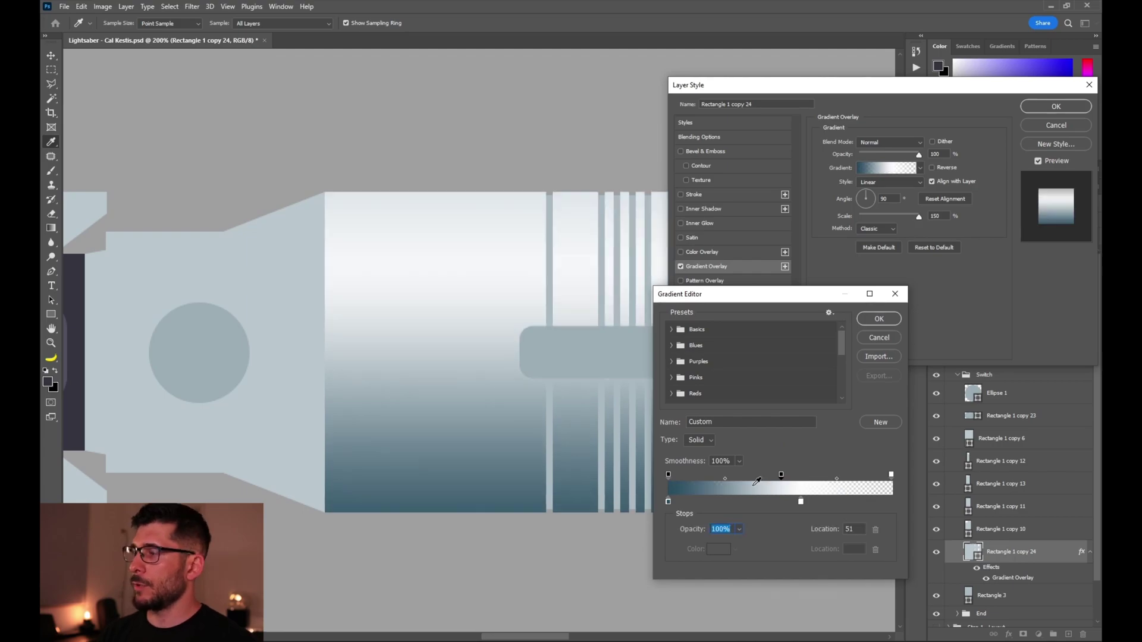
{"action": "left_click_drag", "start_coordinate": [801, 502], "coordinate": [783, 502]}
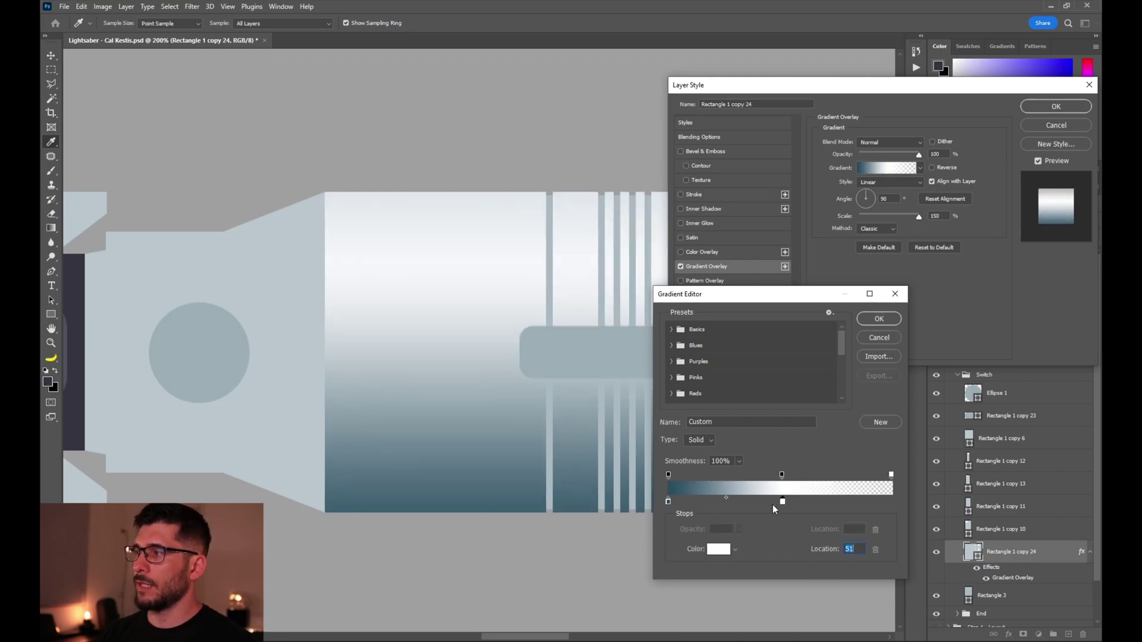
{"action": "left_click_drag", "start_coordinate": [668, 502], "coordinate": [679, 536]}
{"action": "double_click", "coordinate": [783, 502]}
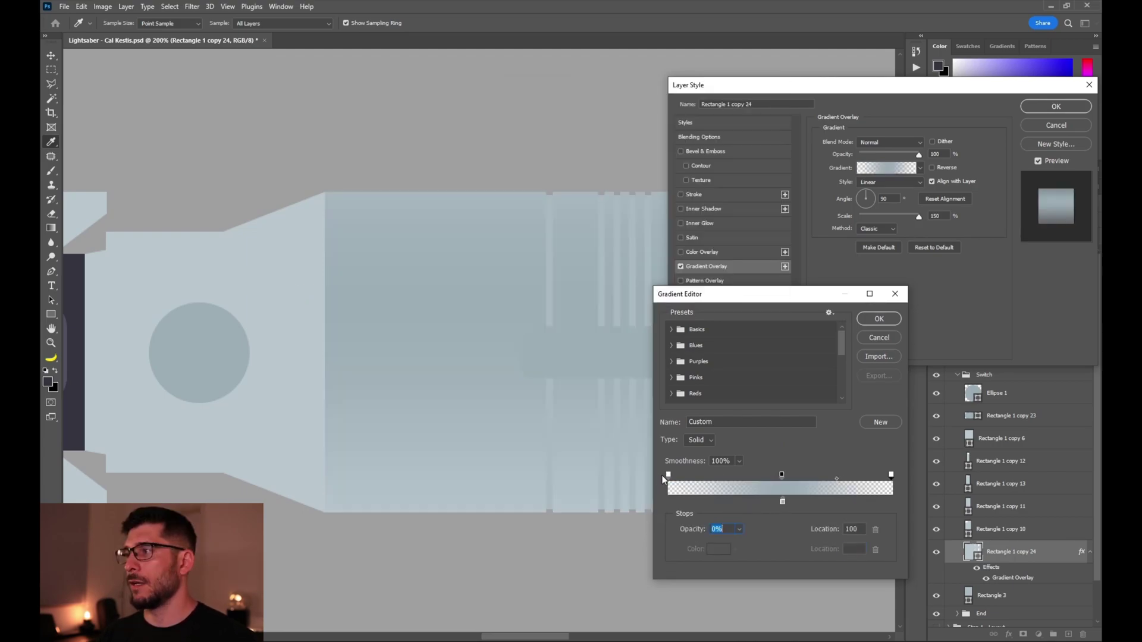
{"action": "left_click_drag", "start_coordinate": [662, 475], "coordinate": [669, 476]}
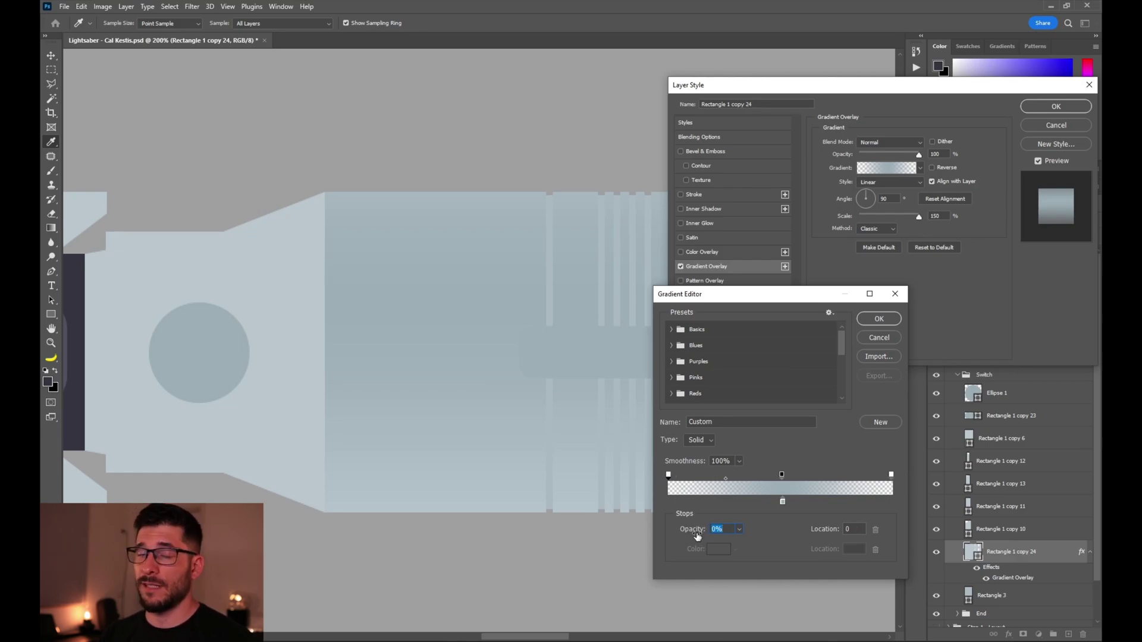
- Darken the gradient's middle colour stop to #88949a and set the overlay's scale to 70%
{"action": "left_click", "coordinate": [782, 476]}
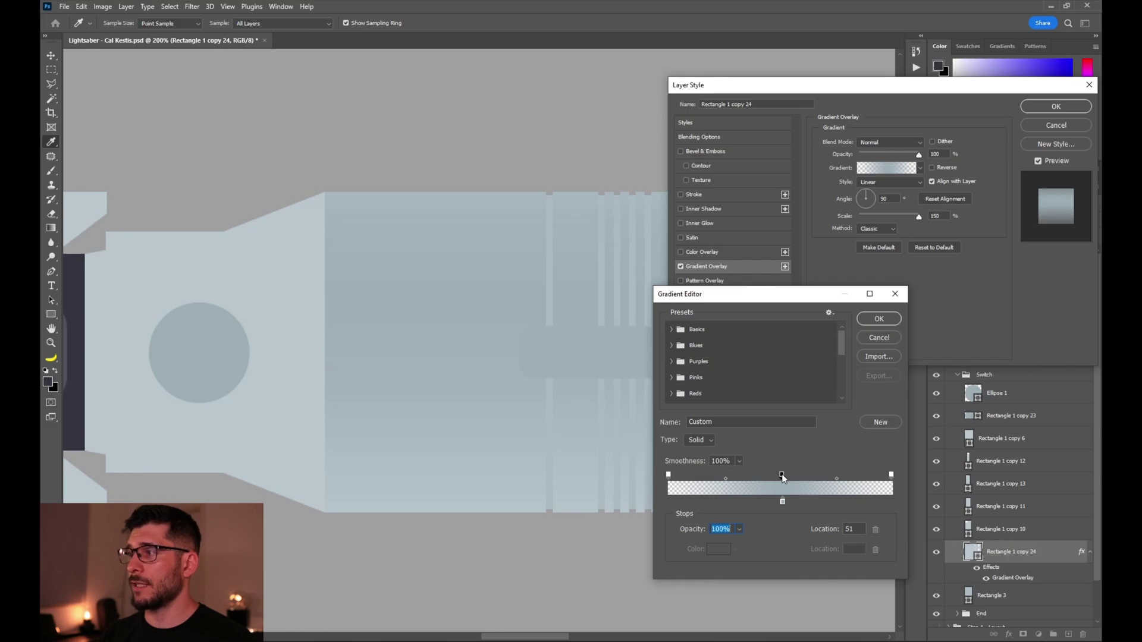
{"action": "left_click", "coordinate": [783, 502]}
{"action": "left_click", "coordinate": [783, 503]}
{"action": "double_click", "coordinate": [783, 502]}
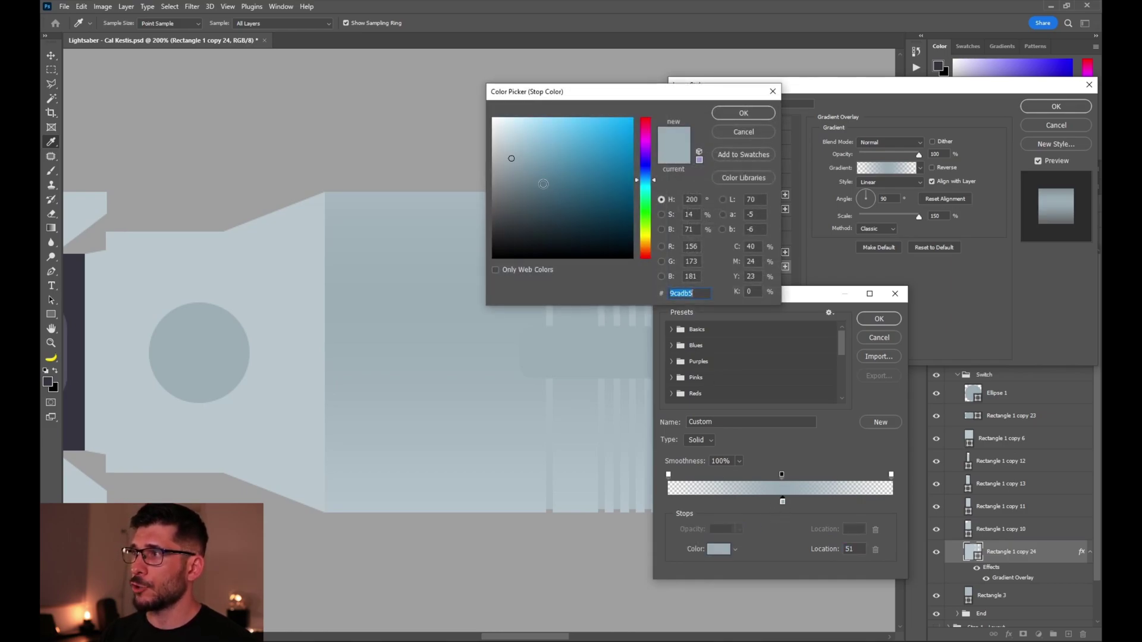
{"action": "left_click", "coordinate": [517, 171]}
{"action": "left_click", "coordinate": [517, 174]}
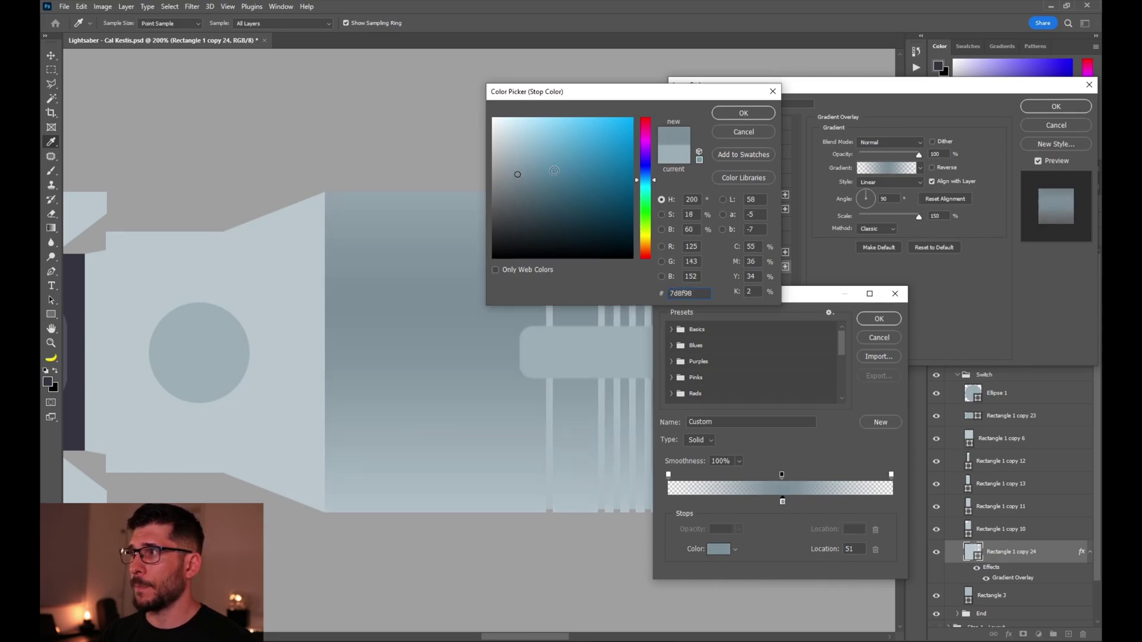
{"action": "left_click", "coordinate": [509, 174]}
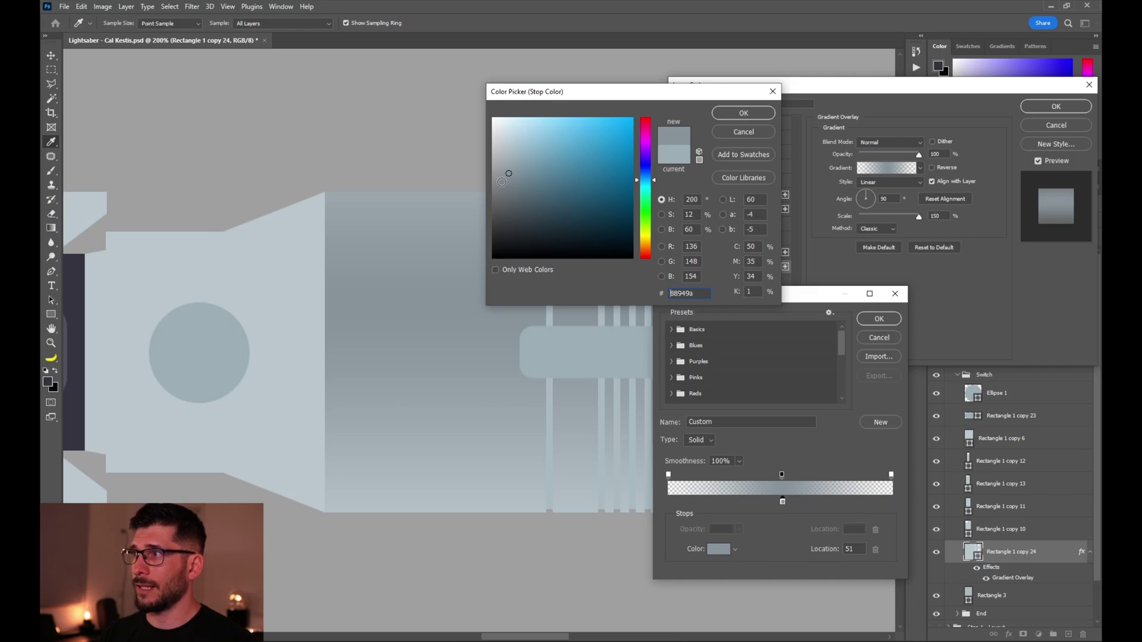
{"action": "left_click", "coordinate": [737, 115]}
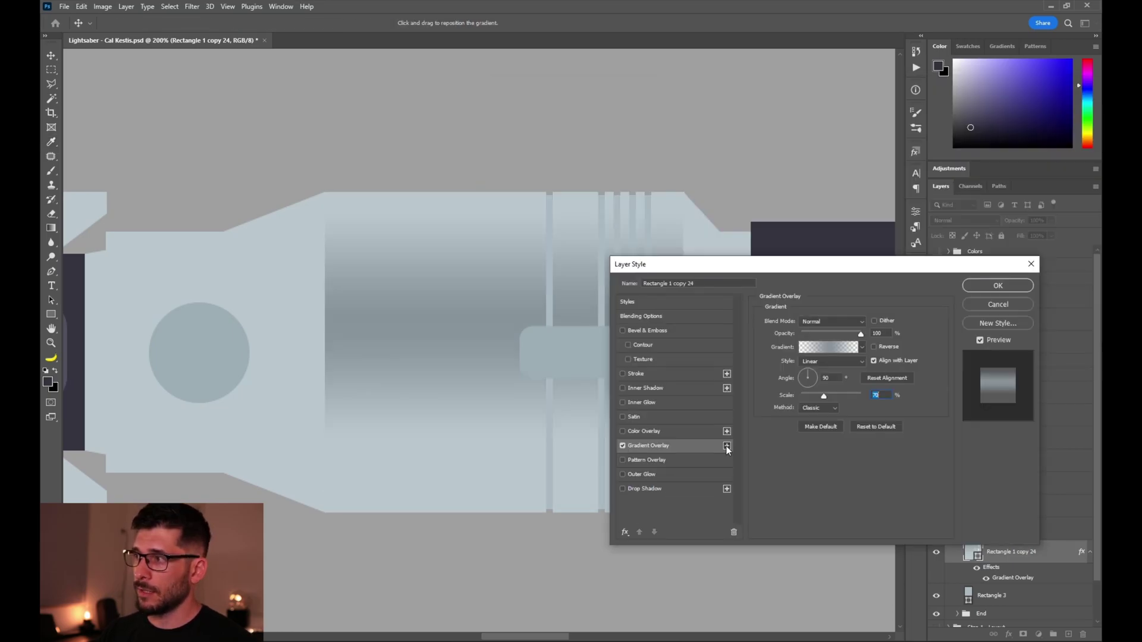
- Add a second Gradient Overlay with a pale blue-white colour stop at 72% and one 0% opacity stop moved to 64%
{"action": "left_click", "coordinate": [726, 446]}
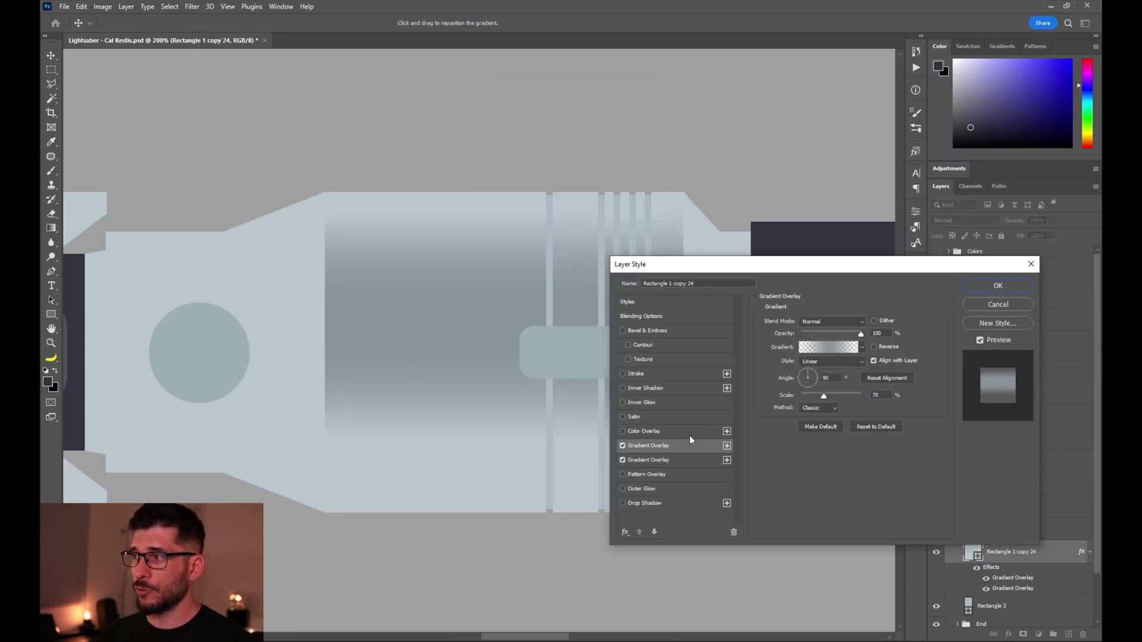
{"action": "left_click", "coordinate": [841, 345]}
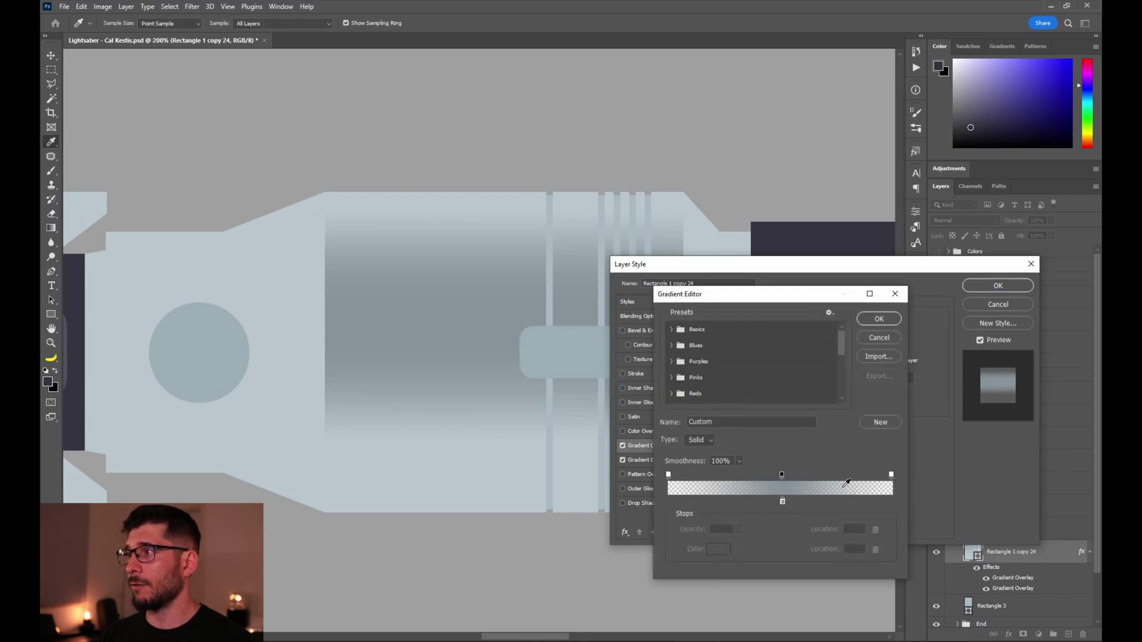
{"action": "left_click_drag", "start_coordinate": [783, 474], "coordinate": [829, 502]}
{"action": "double_click", "coordinate": [829, 502]}
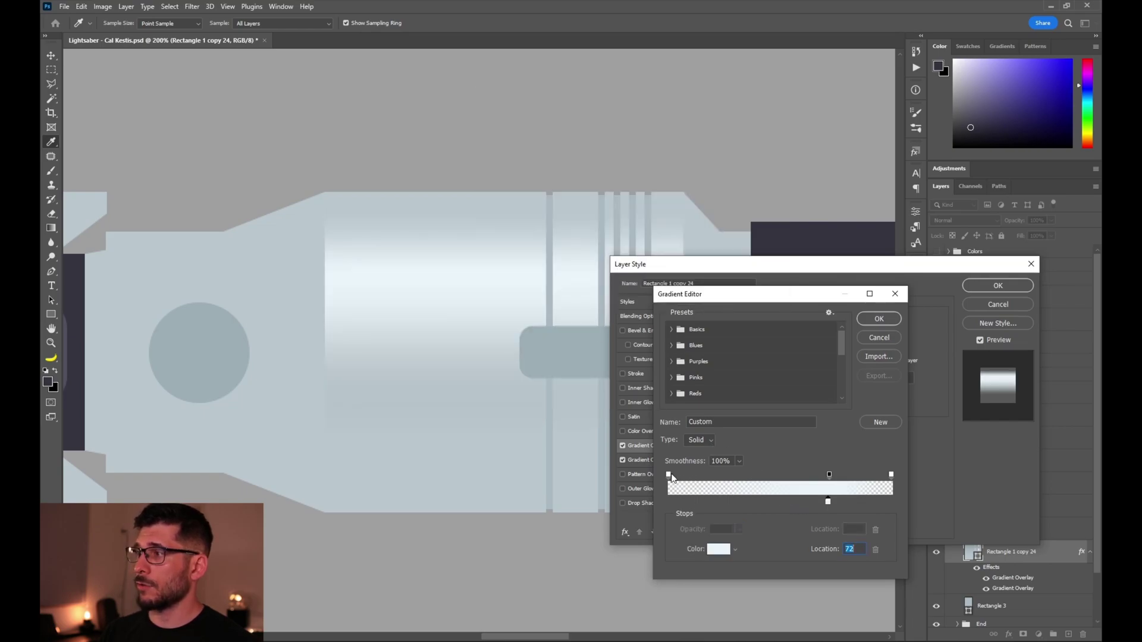
{"action": "left_click", "coordinate": [668, 475]}
{"action": "left_click_drag", "start_coordinate": [668, 474], "coordinate": [812, 475]}
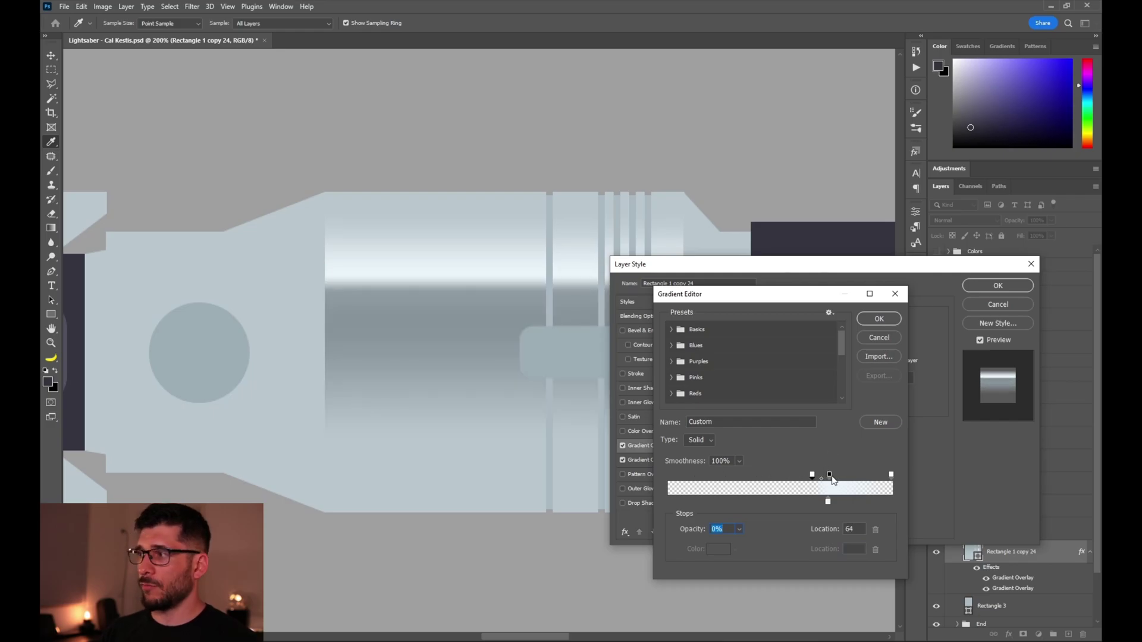
{"action": "left_click", "coordinate": [830, 476]}
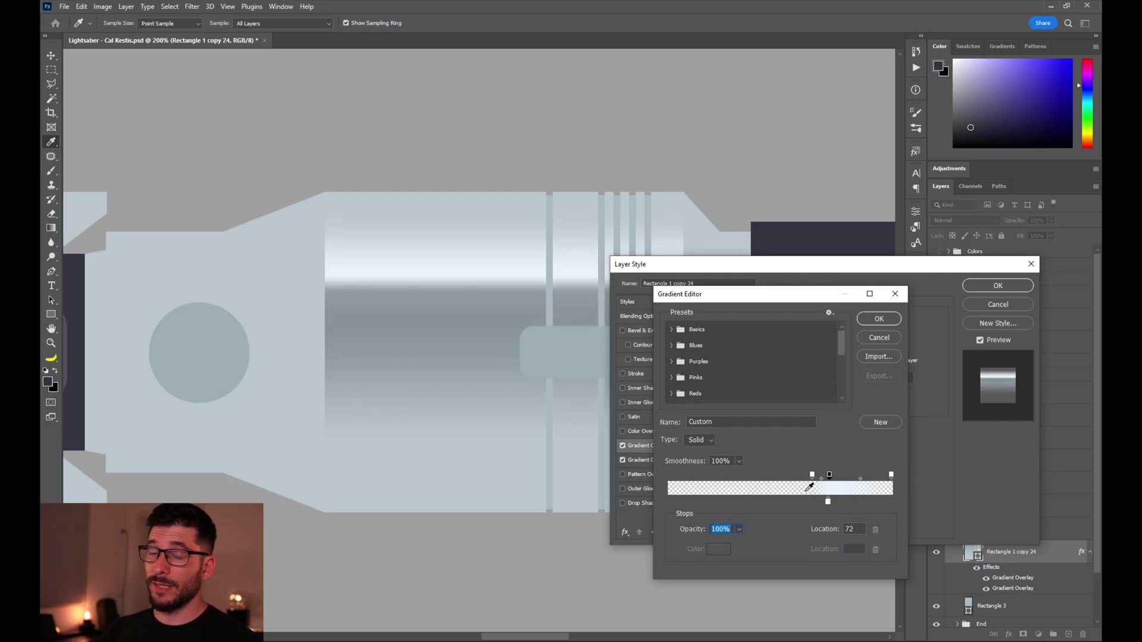
{"action": "key", "text": "Return"}
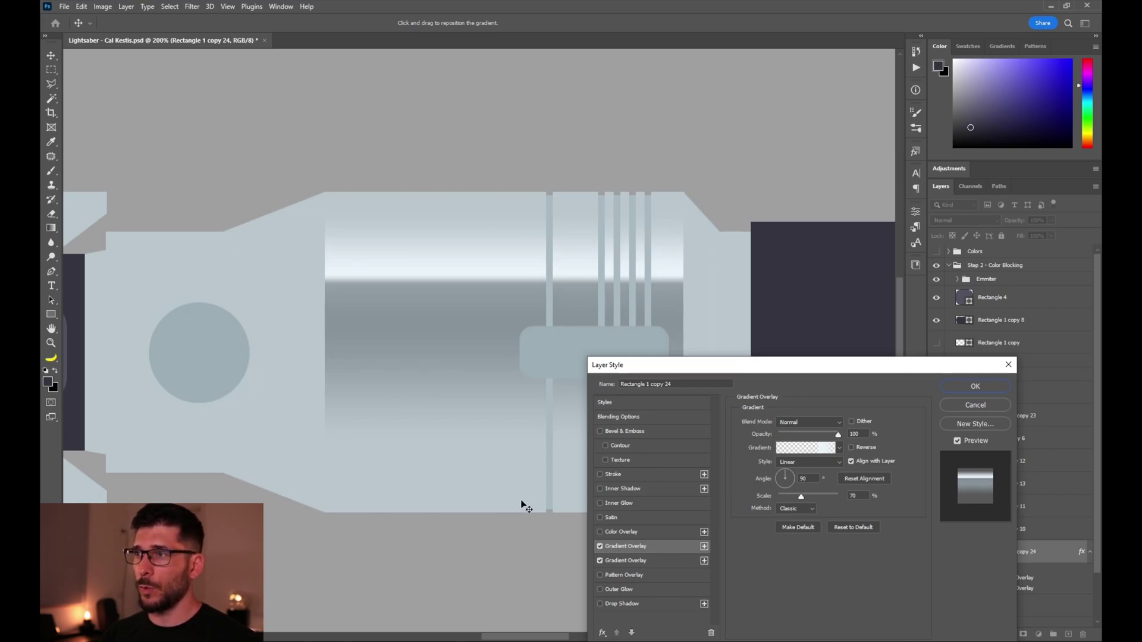
- Duplicate the highlight Gradient Overlay, set the copy's angle to -90° and shift its band toward the body's lower edge
{"action": "left_click", "coordinate": [705, 546]}
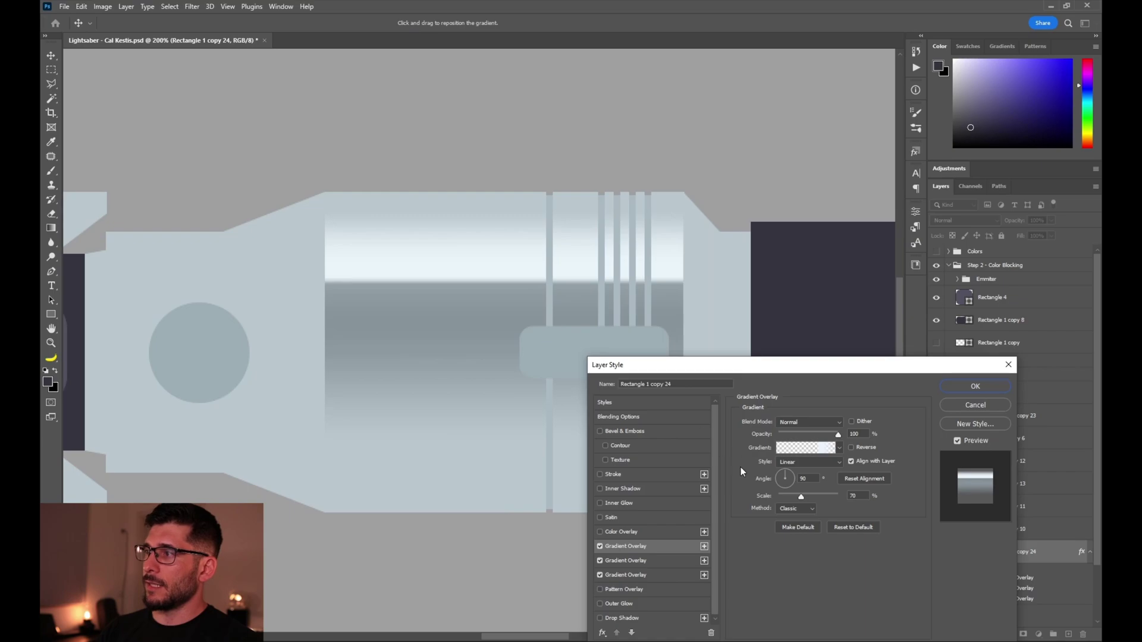
{"action": "left_click_drag", "start_coordinate": [785, 485], "coordinate": [787, 492]}
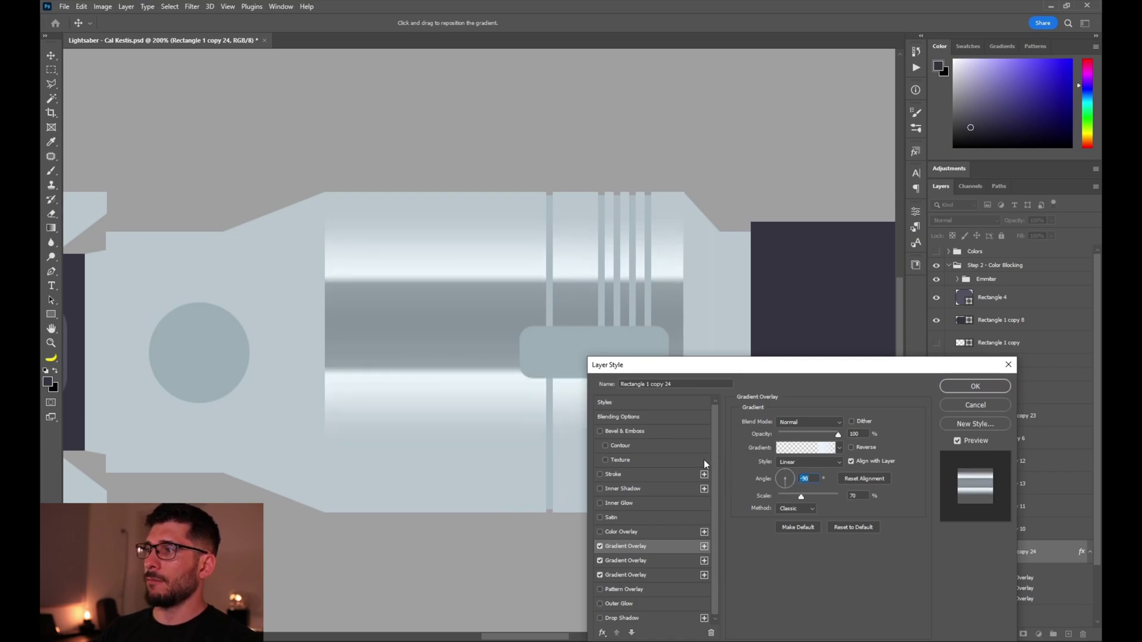
{"action": "mouse_move", "coordinate": [489, 472]}
{"action": "left_mouse_down"}
{"action": "mouse_move", "coordinate": [497, 492]}
{"action": "mouse_move", "coordinate": [501, 475]}
{"action": "left_mouse_up"}
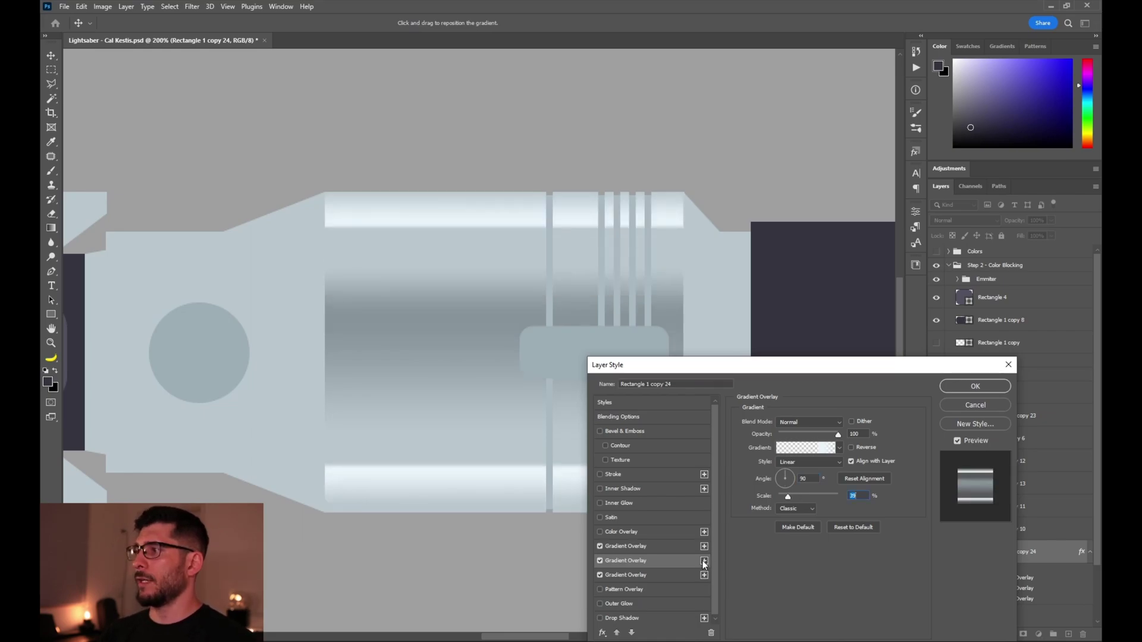
- Add another highlight Gradient Overlay with its colour and opaque stops centred at 50% and a reduced scale, forming a soft band below the middle
{"action": "left_click", "coordinate": [704, 560]}
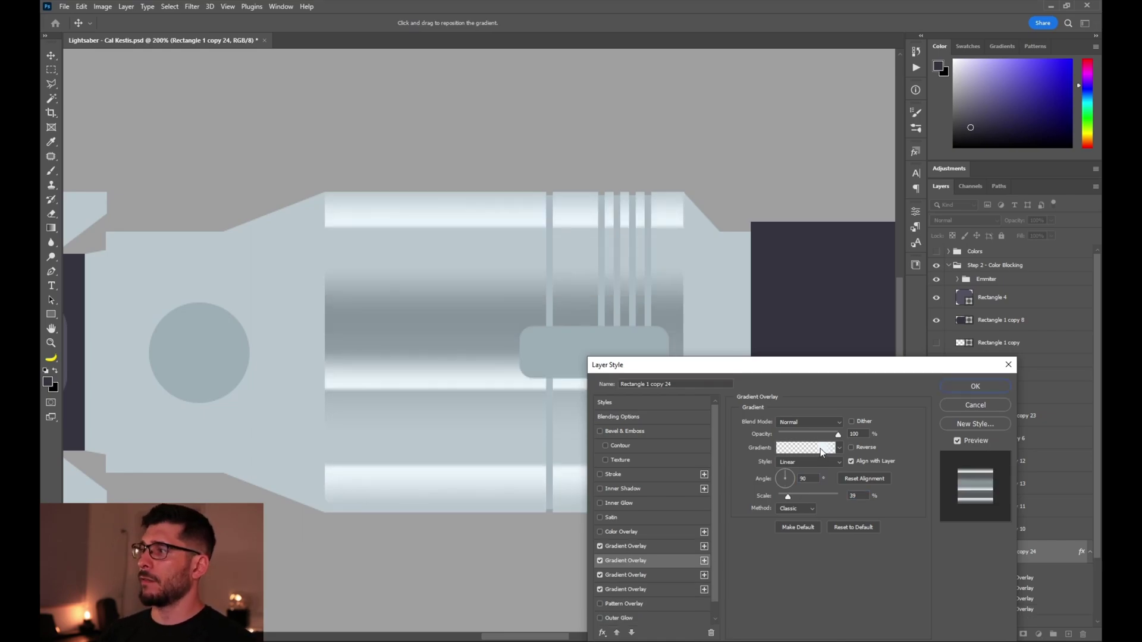
{"action": "left_click", "coordinate": [821, 449]}
{"action": "left_click_drag", "start_coordinate": [819, 476], "coordinate": [744, 477]}
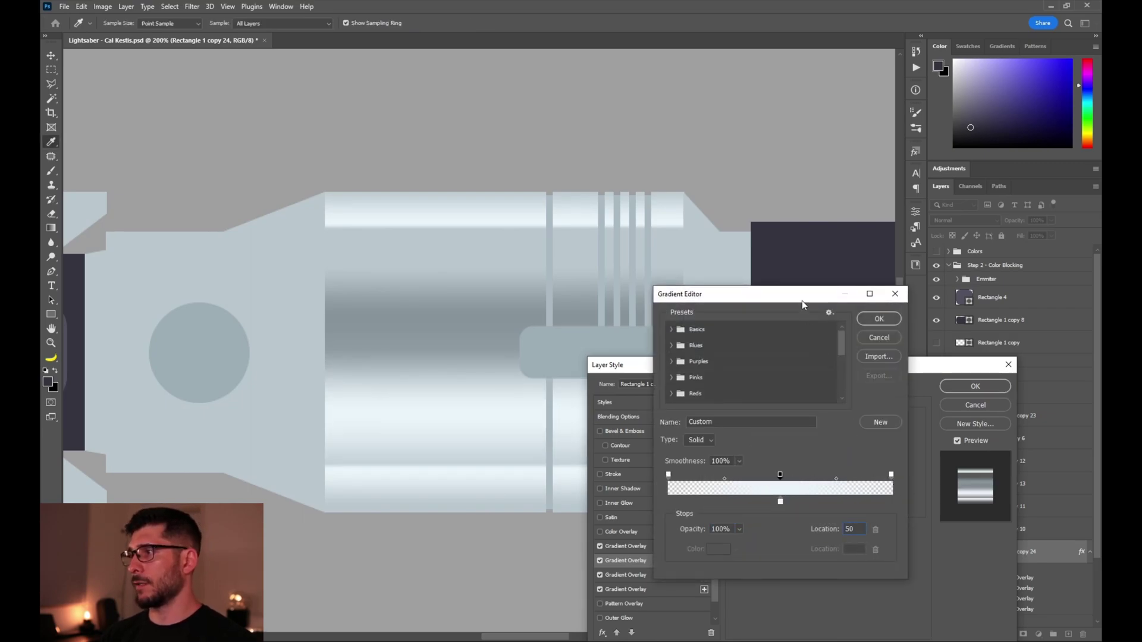
{"action": "left_click", "coordinate": [879, 318]}
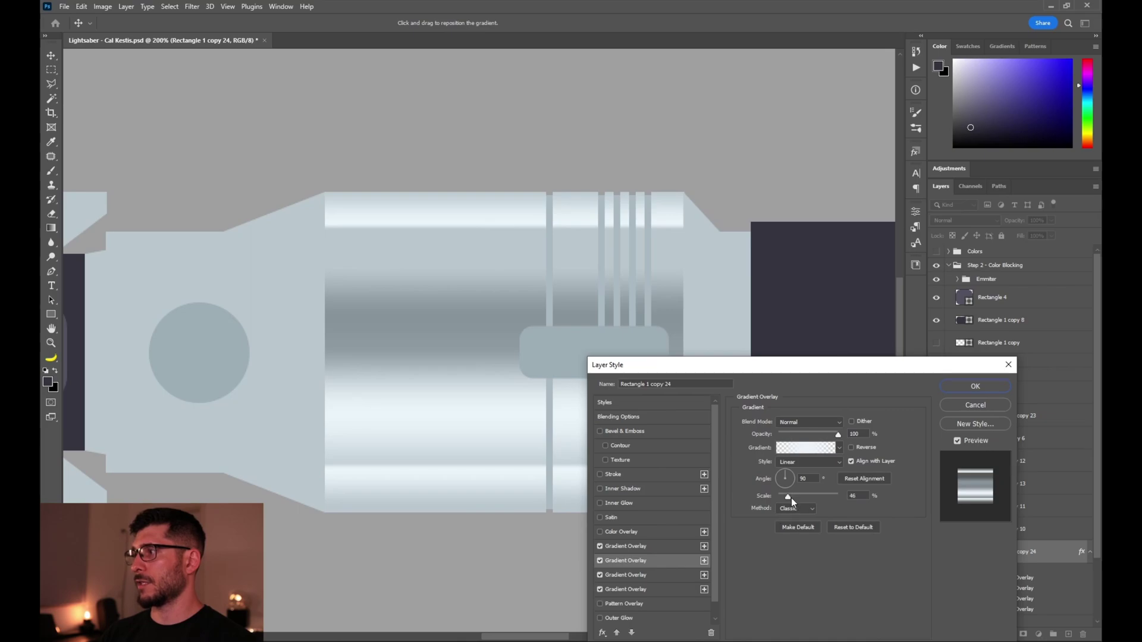
{"action": "left_click_drag", "start_coordinate": [792, 497], "coordinate": [785, 499]}
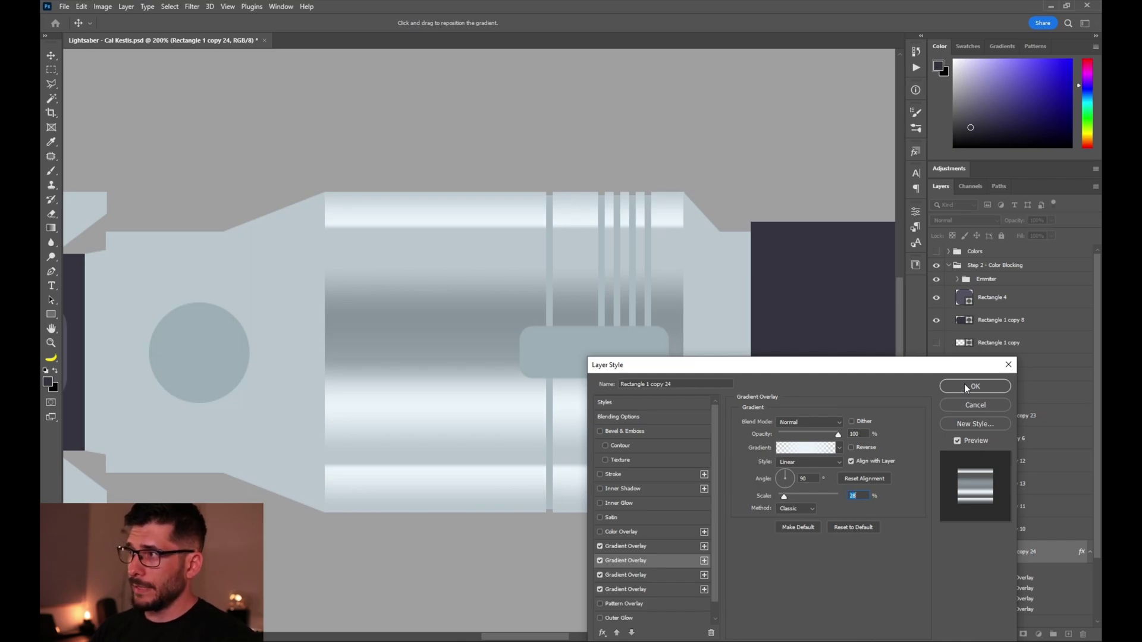
{"action": "left_click", "coordinate": [965, 386]}
- Copy the set of Gradient Overlay effects from the narrow section's layer onto the tapered section beside the main body
{"action": "key", "text": "z"}
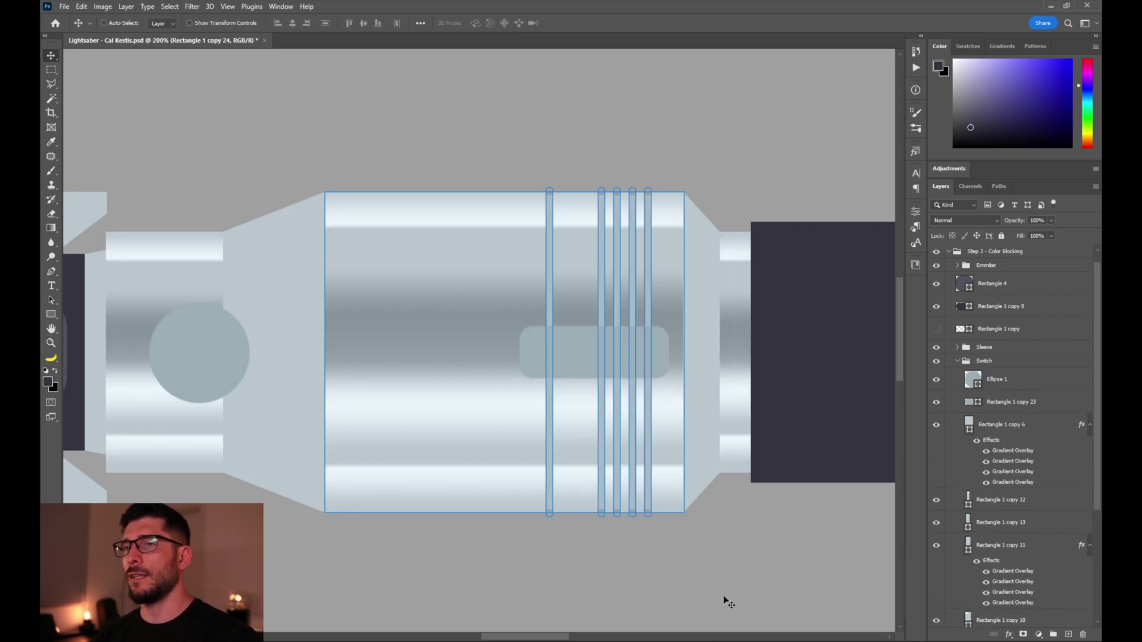
{"action": "scroll", "coordinate": [1003, 571], "scroll_direction": "down", "scroll_amount": 1}
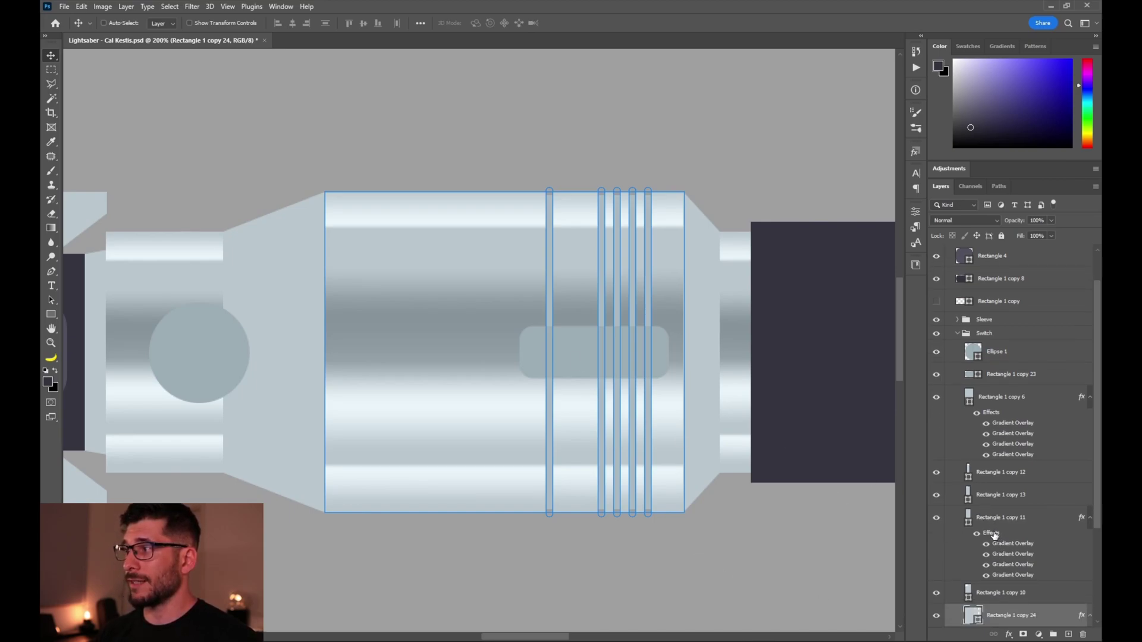
{"action": "left_click_drag", "start_coordinate": [995, 536], "coordinate": [302, 304]}
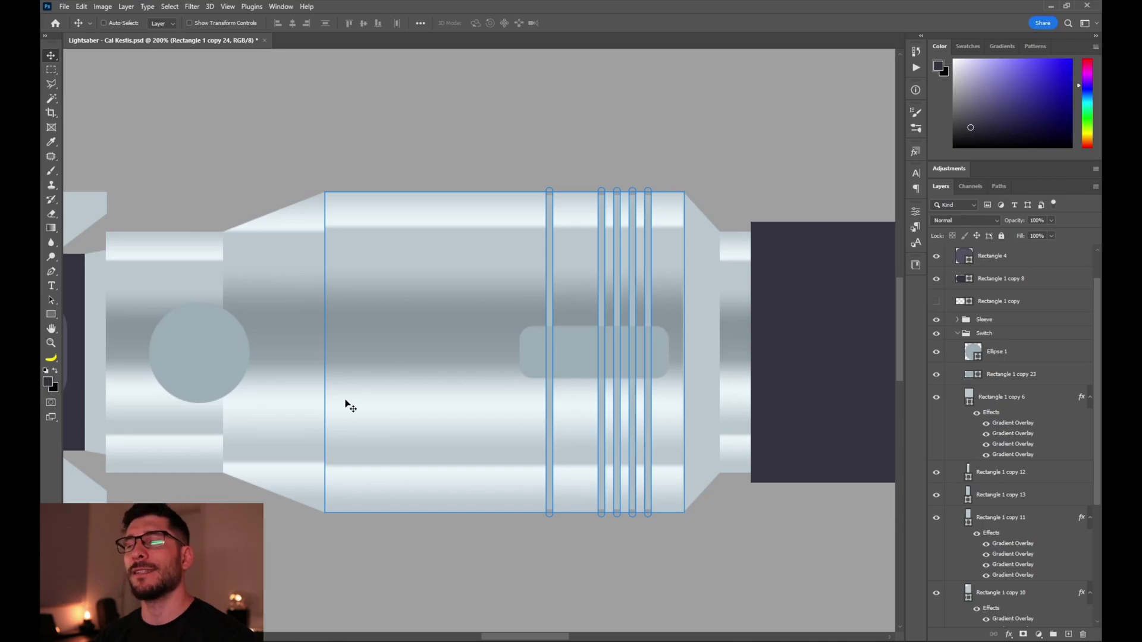
{"action": "left_click_drag", "start_coordinate": [286, 437], "coordinate": [398, 446]}
- Rotate the highlight Gradient Overlays on the tapered section so their bands follow its slanted edges
{"action": "left_click", "coordinate": [395, 449], "text": "ctrl"}
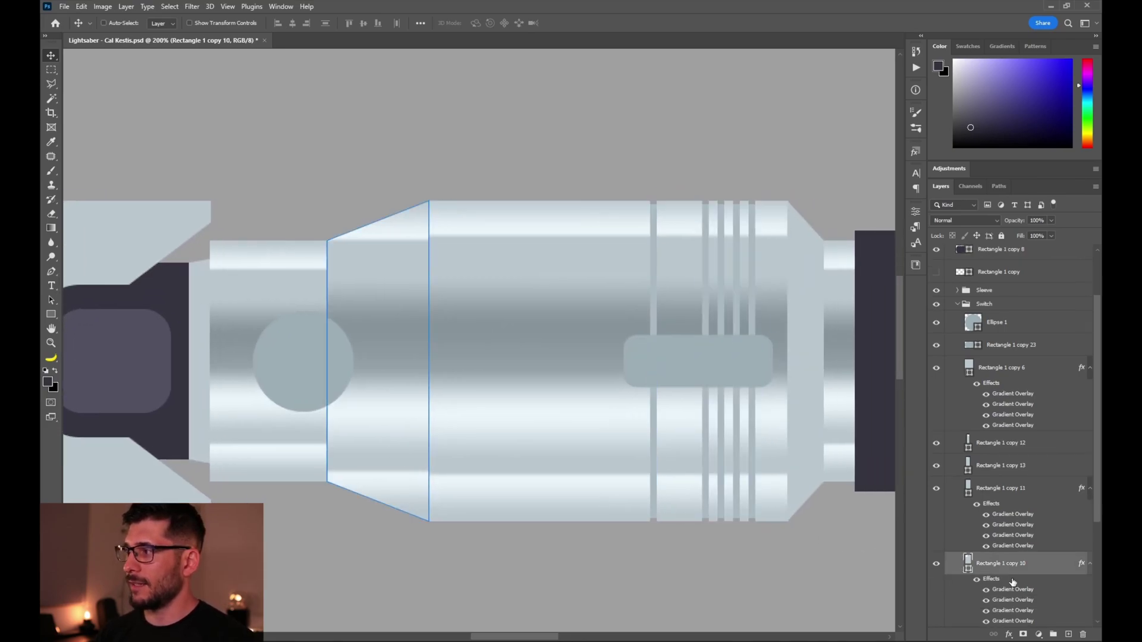
{"action": "double_click", "coordinate": [990, 578]}
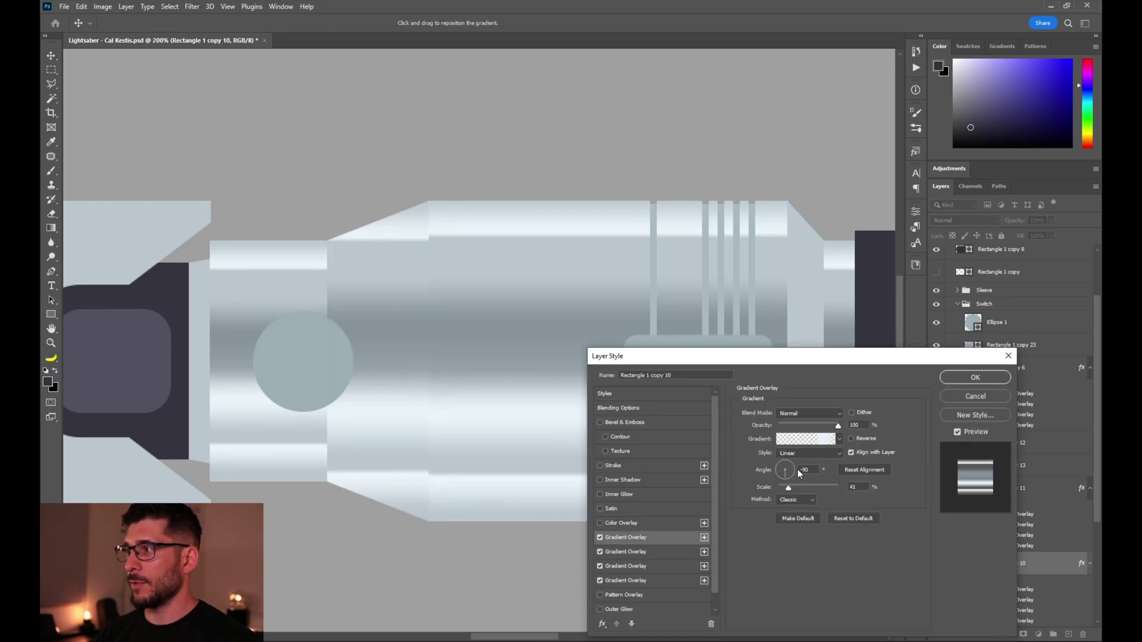
{"action": "key", "text": "Down"}
{"action": "key", "text": "Down"}
{"action": "key", "text": "Down"}
{"action": "key", "text": "Down"}
{"action": "key", "text": "Down"}
{"action": "key", "text": "Down"}
{"action": "key", "text": "Down"}
{"action": "key", "text": "Down"}
{"action": "key", "text": "Down"}
{"action": "key", "text": "Down"}
{"action": "key", "text": "Down"}
{"action": "key", "text": "Down"}
{"action": "key", "text": "Down"}
{"action": "key", "text": "Down"}
{"action": "key", "text": "Down"}
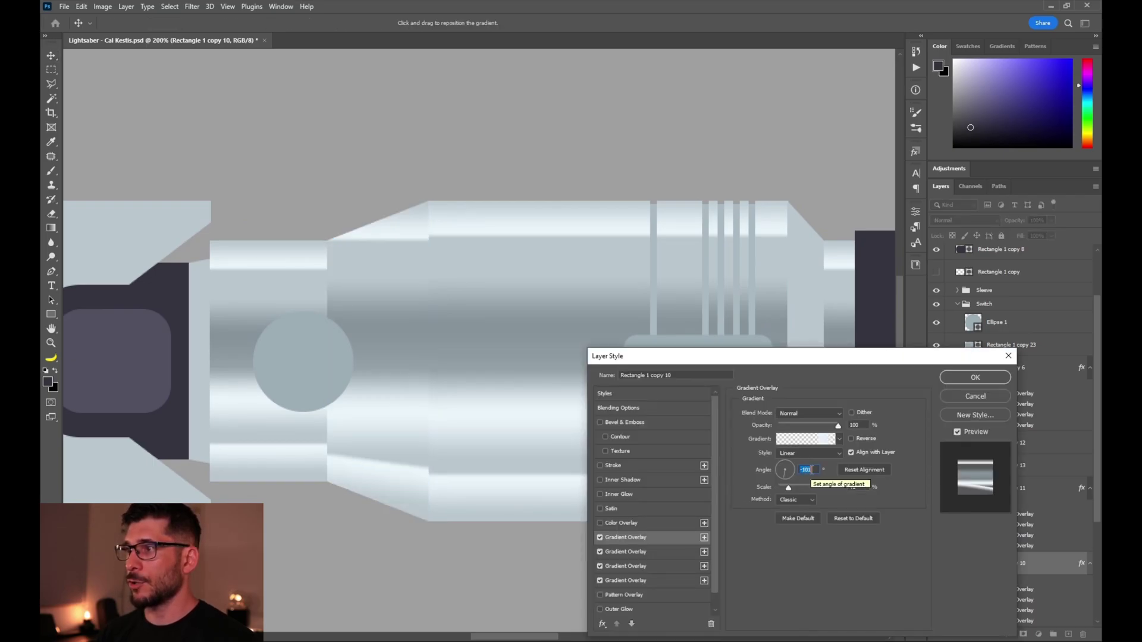
{"action": "key", "text": "Return"}
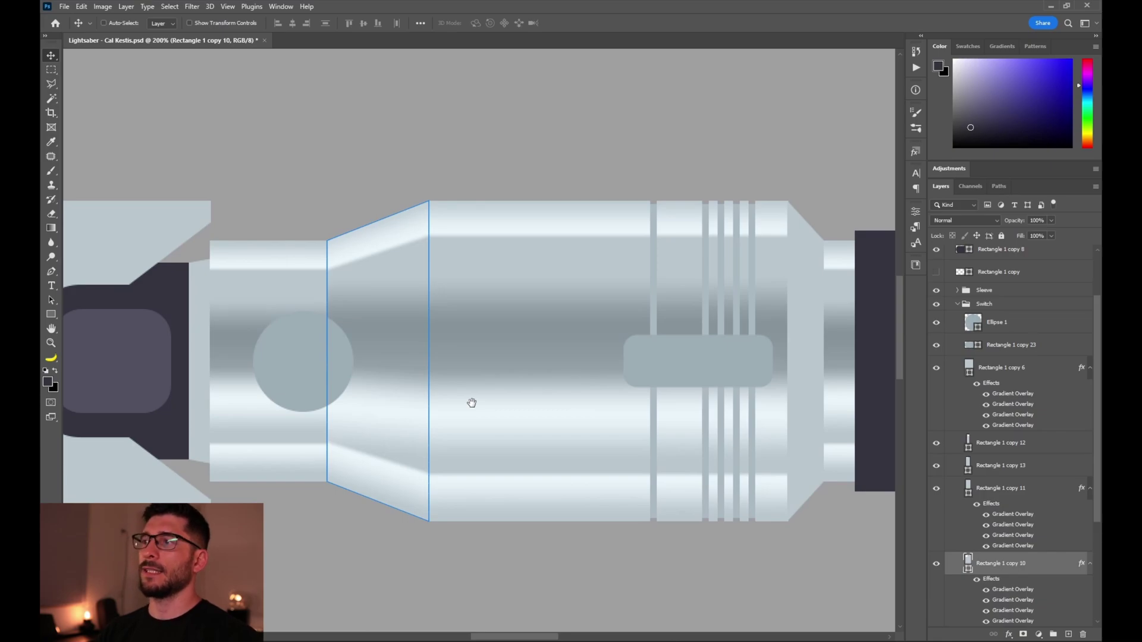
- Copy the tapered section's gradient effects onto the opposite taper next to the dark sleeve and open an overlay there for editing
{"action": "left_click_drag", "start_coordinate": [472, 403], "coordinate": [466, 378]}
{"action": "key", "text": "ctrl+minus"}
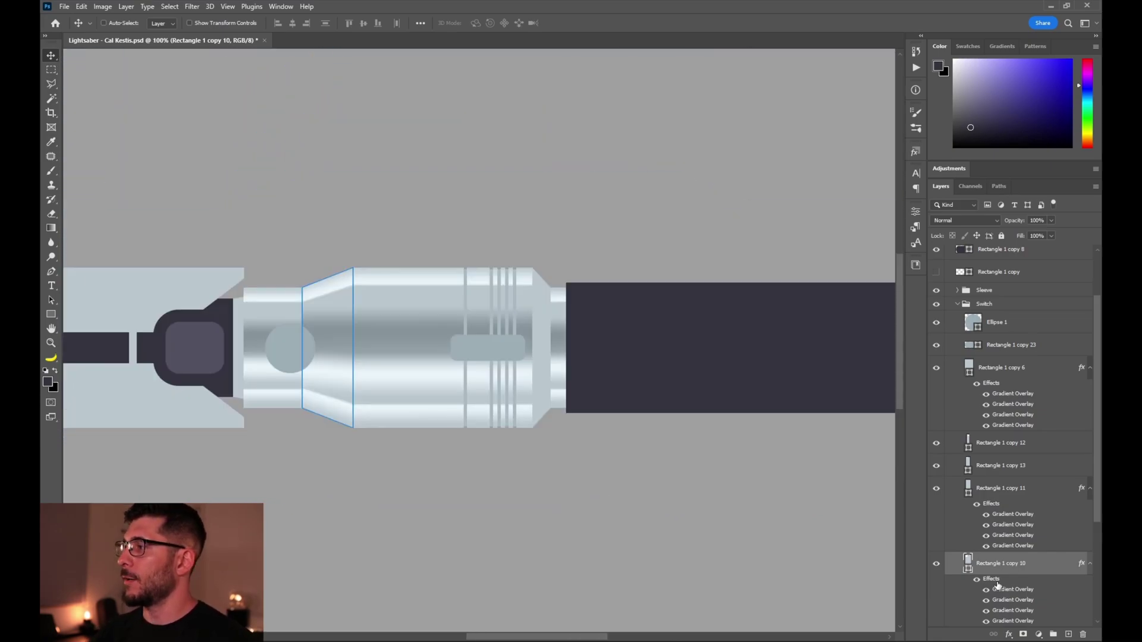
{"action": "left_click_drag", "start_coordinate": [997, 586], "coordinate": [546, 303]}
{"action": "double_click", "coordinate": [1021, 468]}
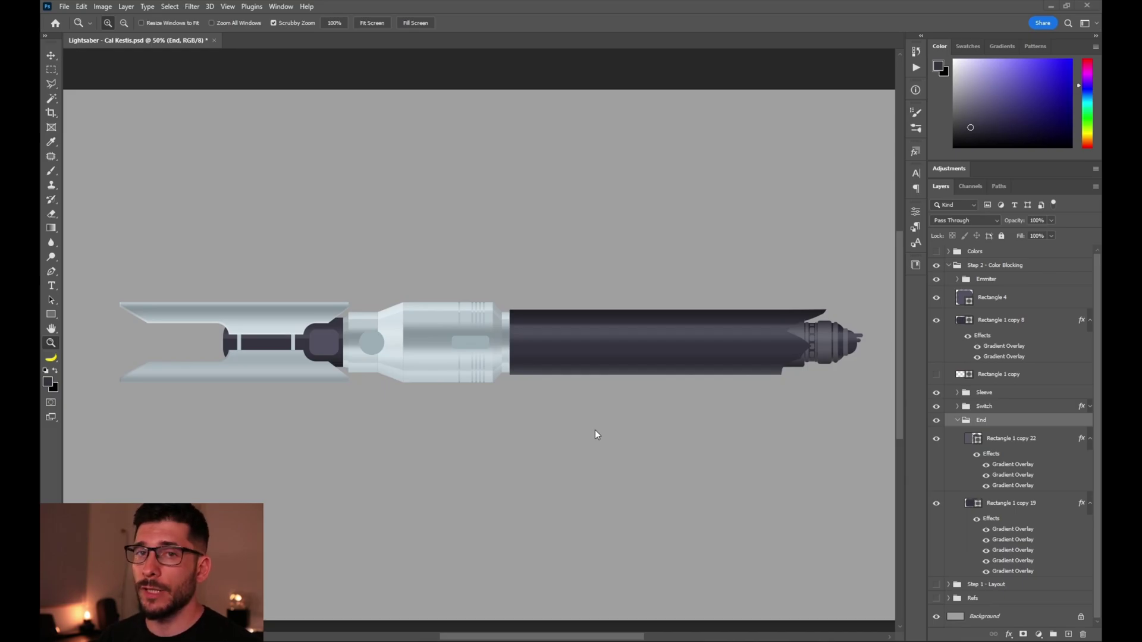
- Create a tiny square document with a white background and fill its lower-left quarter with black
{"action": "left_click", "coordinate": [64, 7]}
{"action": "left_click", "coordinate": [117, 56]}
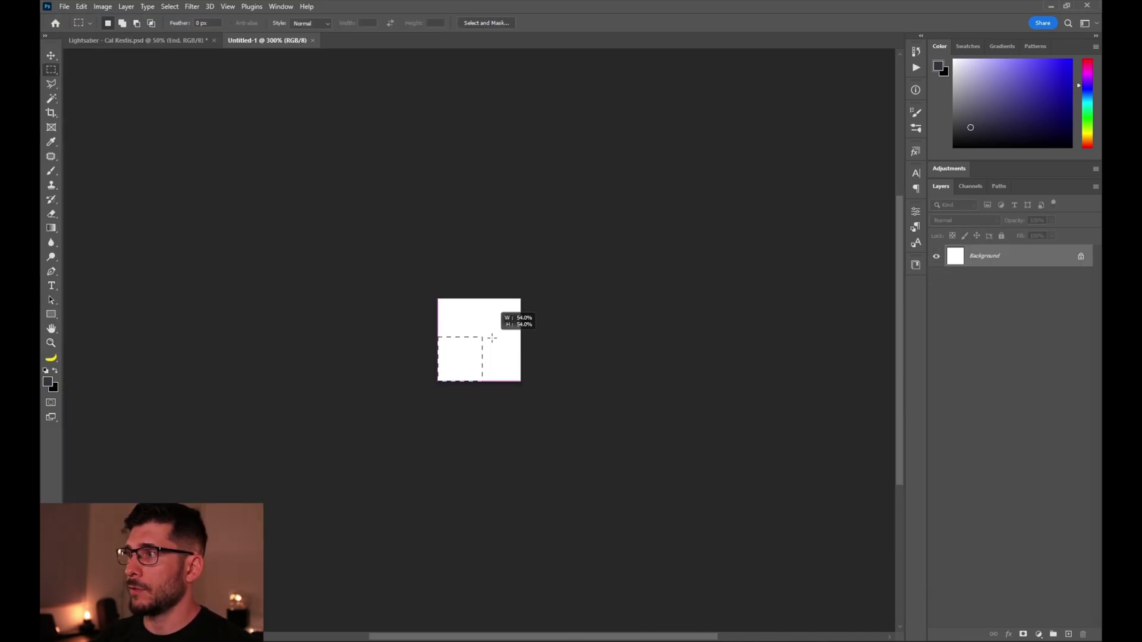
{"action": "left_click_drag", "start_coordinate": [492, 337], "coordinate": [484, 340]}
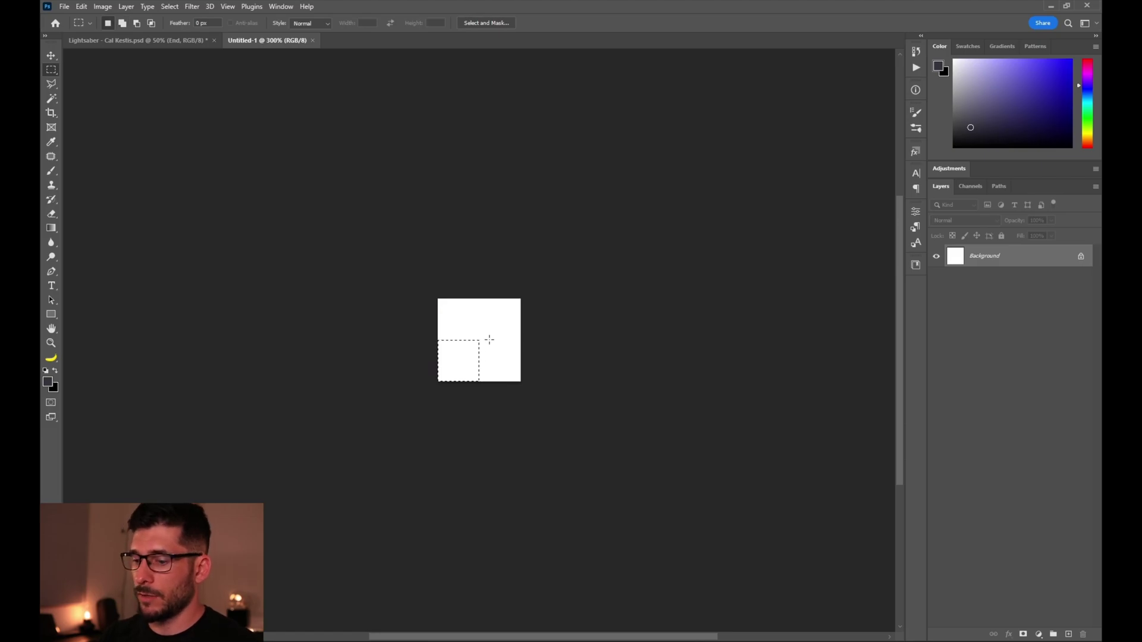
{"action": "key", "text": "d"}
{"action": "key", "text": "alt+BackSpace"}
- Define the whole black-and-white square canvas as a pattern
{"action": "key", "text": "ctrl+a"}
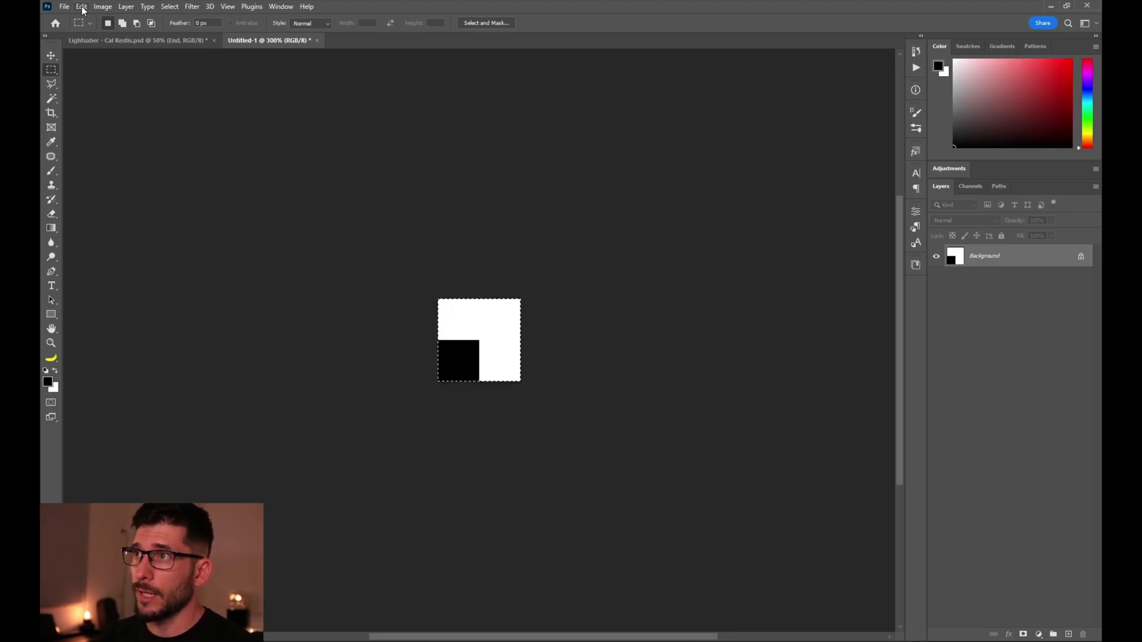
{"action": "left_click", "coordinate": [82, 7]}
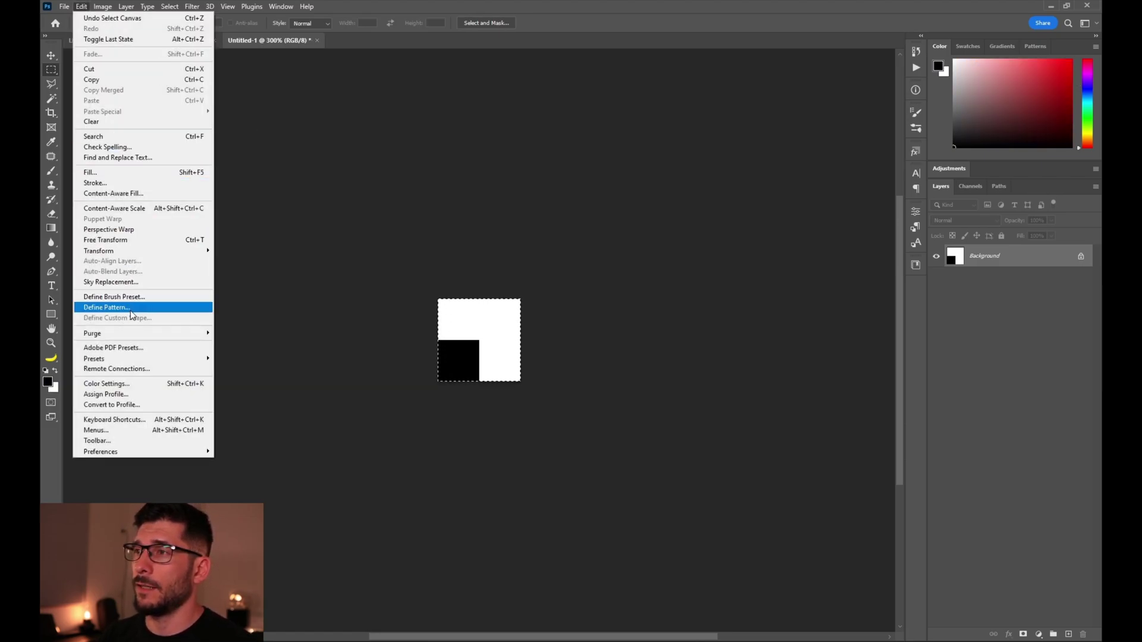
{"action": "left_click", "coordinate": [131, 308]}
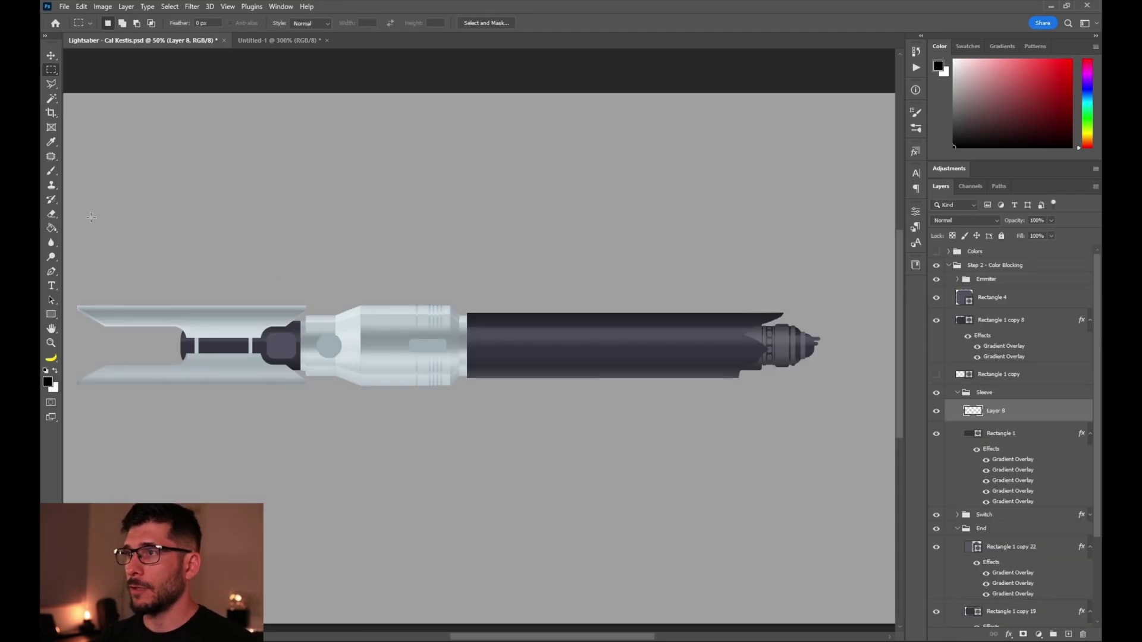
- Fill the empty layer in the Sleeve group of the lightsaber document with the new square pattern using the Paint Bucket
{"action": "left_click", "coordinate": [51, 228]}
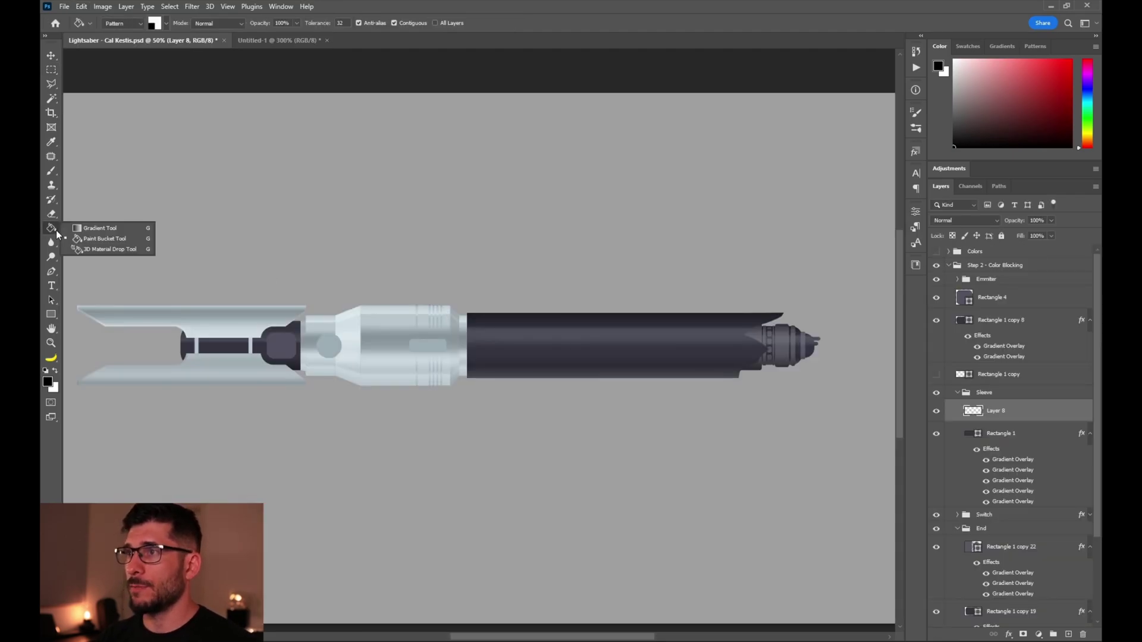
{"action": "left_click", "coordinate": [136, 25]}
{"action": "left_click", "coordinate": [137, 27]}
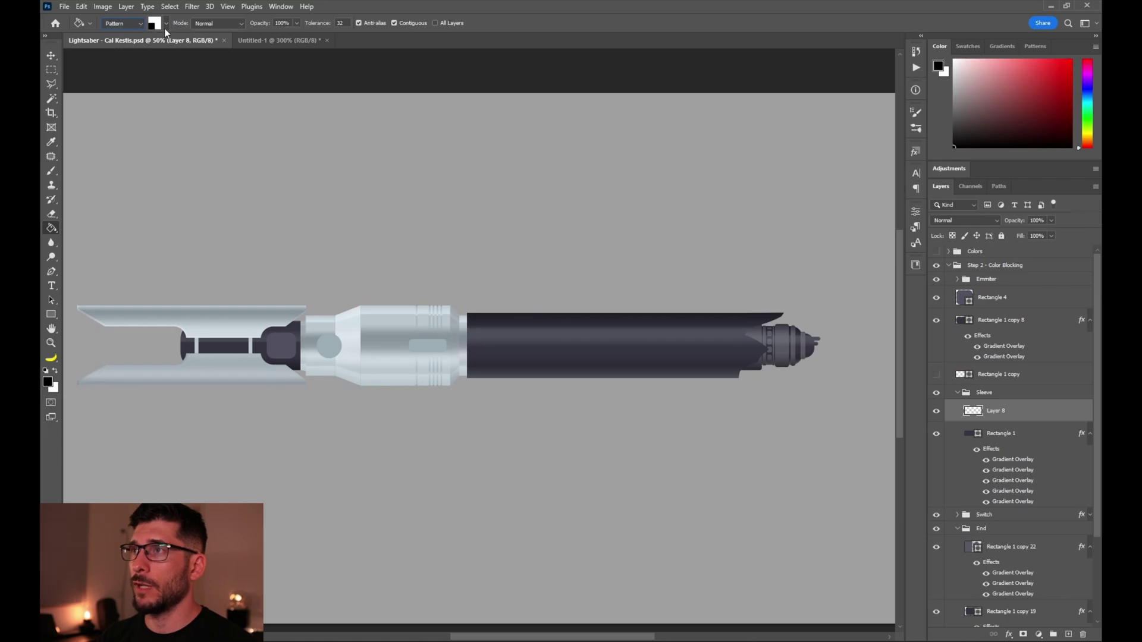
{"action": "left_click", "coordinate": [166, 25]}
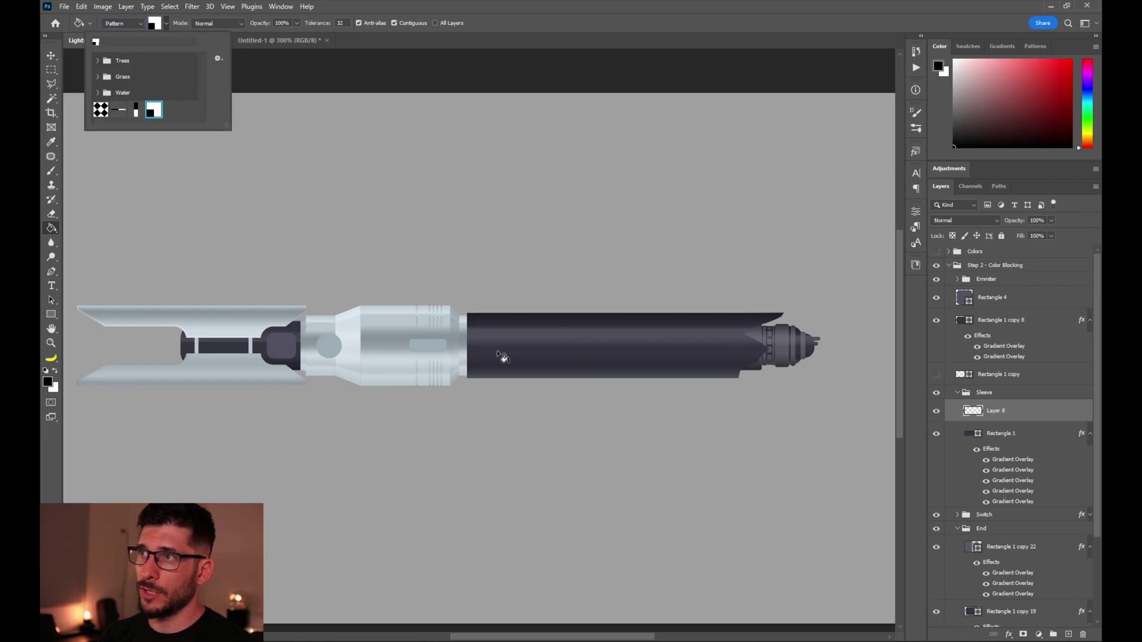
{"action": "left_click", "coordinate": [544, 327]}
{"action": "left_click", "coordinate": [540, 324]}
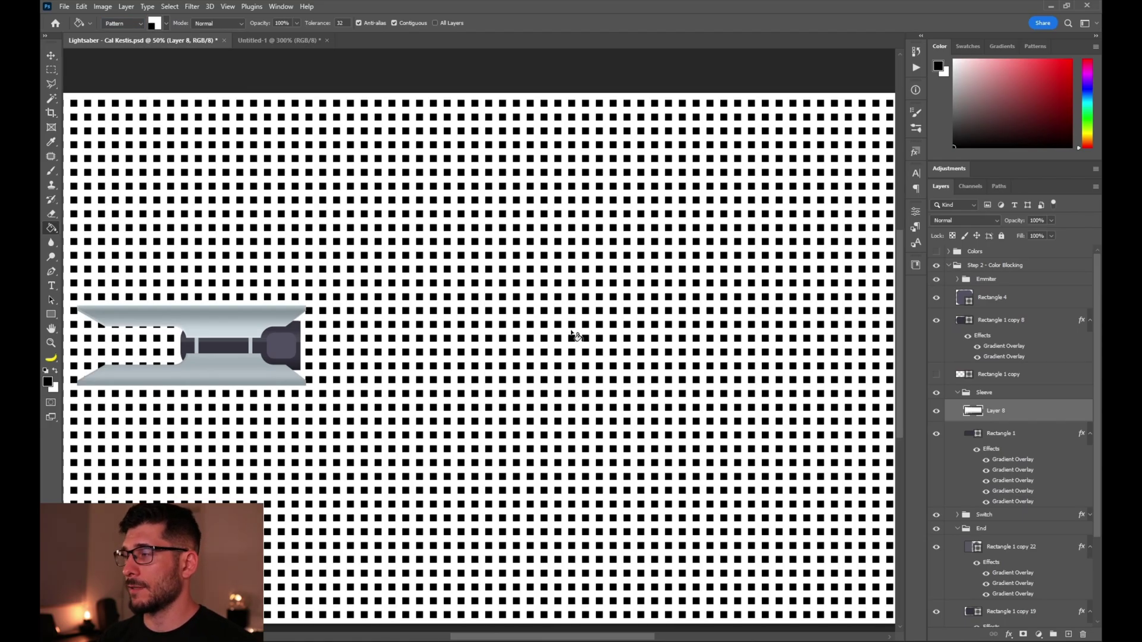
- Scale the pattern layer down to 37.41% and position it over the dark sleeve
{"action": "key", "text": "ctrl+minus"}
{"action": "key", "text": "ctrl+t"}
{"action": "left_click_drag", "start_coordinate": [867, 176], "coordinate": [612, 280]}
{"action": "left_click_drag", "start_coordinate": [541, 364], "coordinate": [684, 357]}
{"action": "key", "text": "ctrl+plus"}
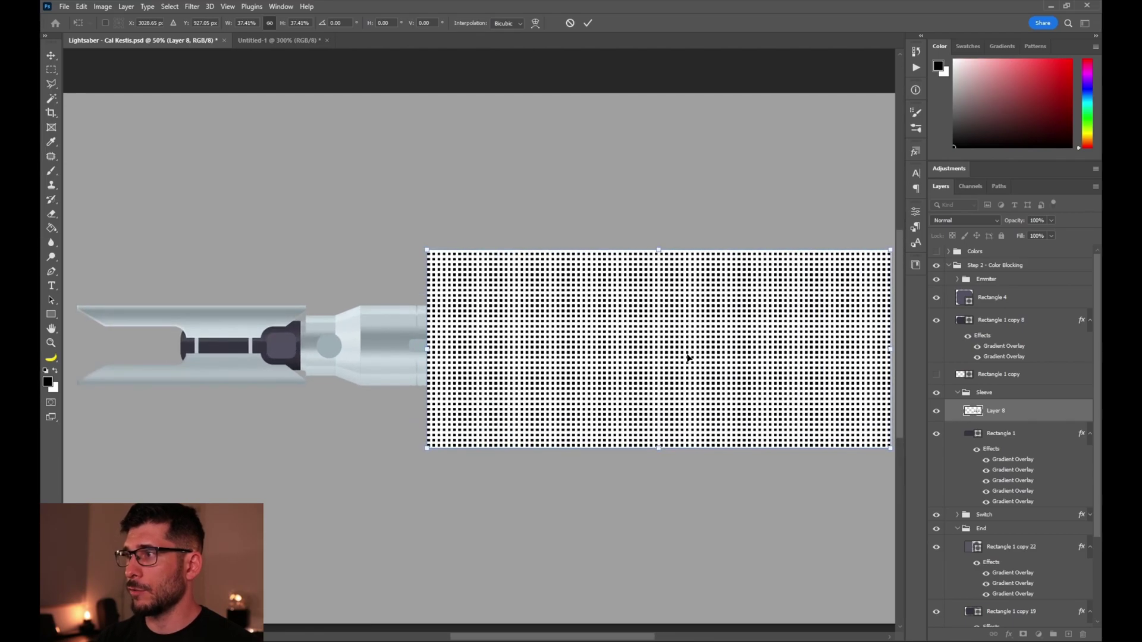
{"action": "key", "text": "Return"}
- Select the pattern's connected white area with the Magic Wand and delete it, leaving only the black squares
{"action": "key", "text": "w"}
{"action": "key", "text": "ctrl+plus"}
{"action": "key", "text": "ctrl+plus"}
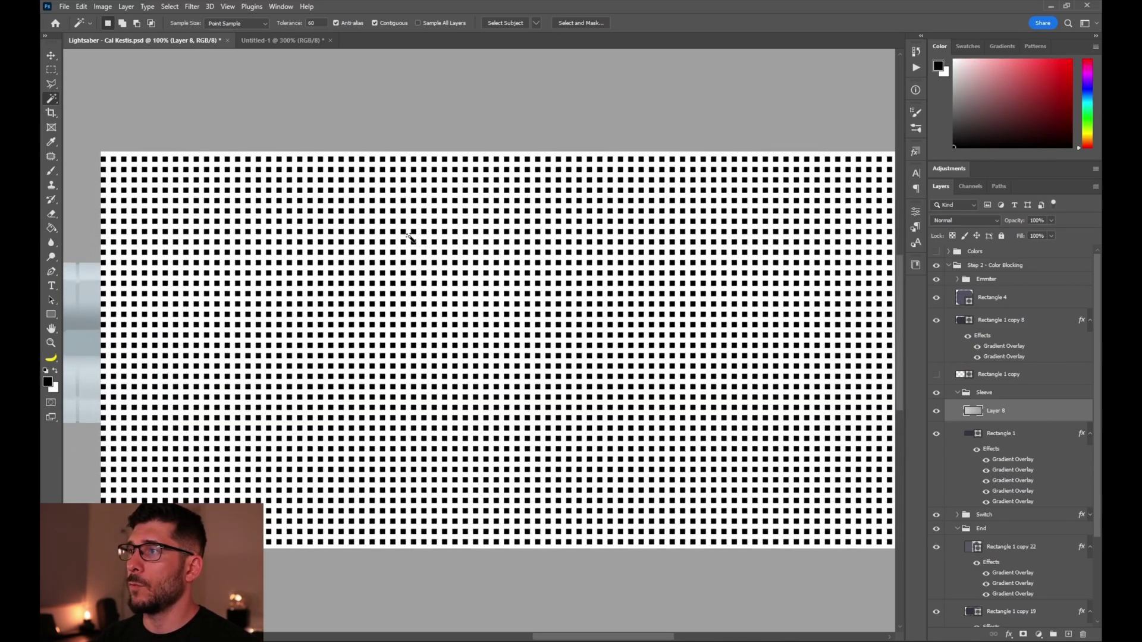
{"action": "left_click", "coordinate": [482, 251]}
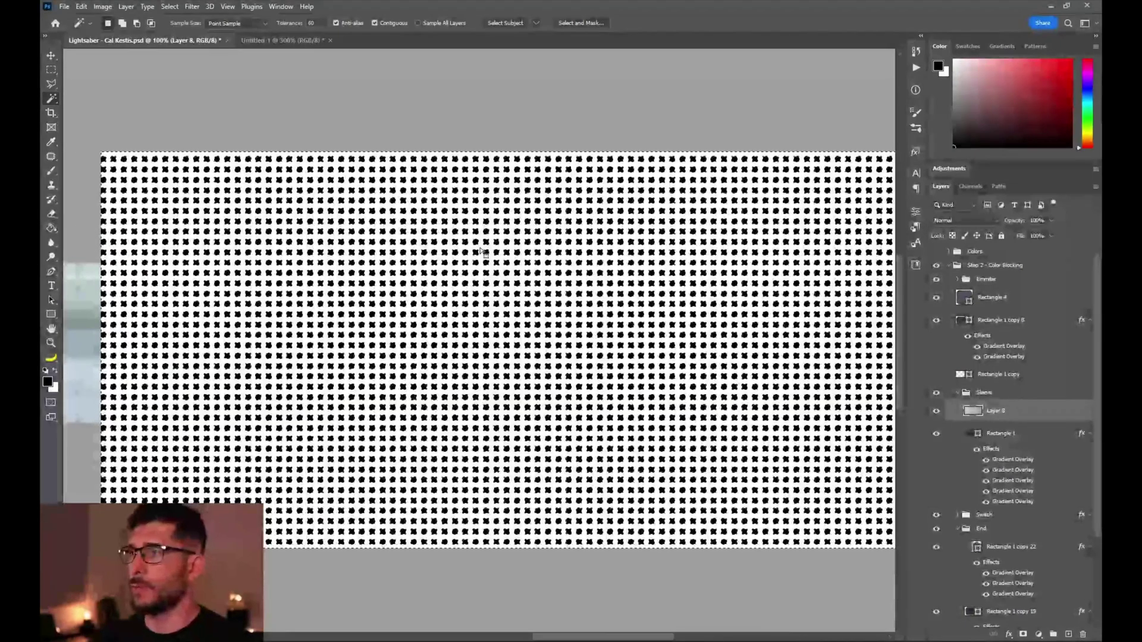
{"action": "key", "text": "Delete"}
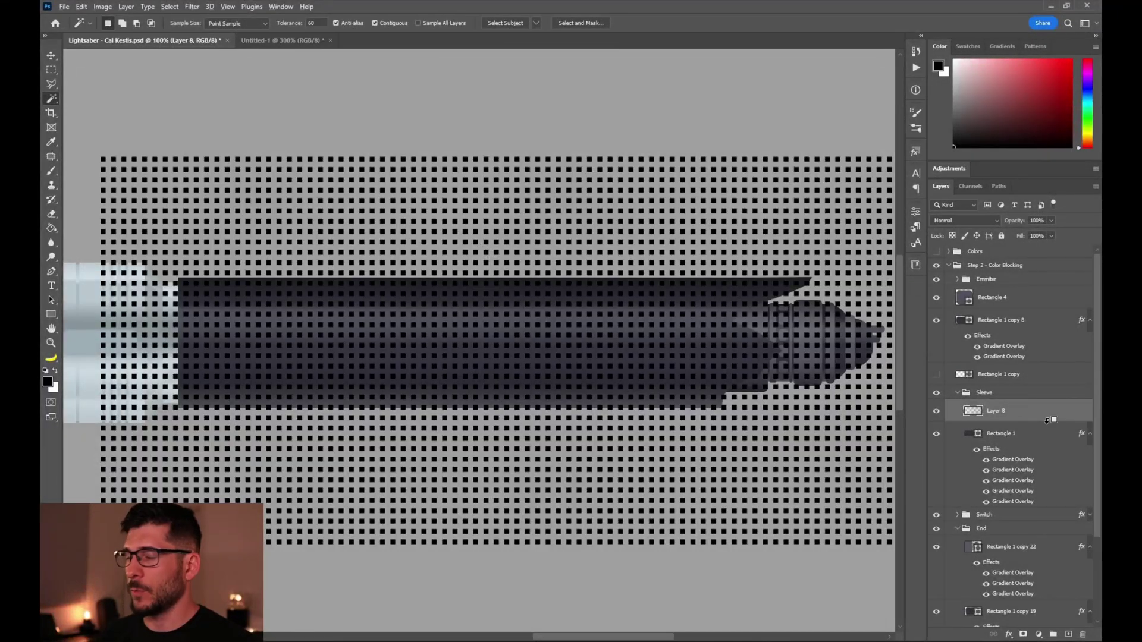
- Clip the square pattern layer to the sleeve rectangle, and set that rectangle to blend interior effects, not clipped layers, as a group
{"action": "left_click", "coordinate": [1047, 421], "text": "alt"}
{"action": "key", "text": "ctrl+minus"}
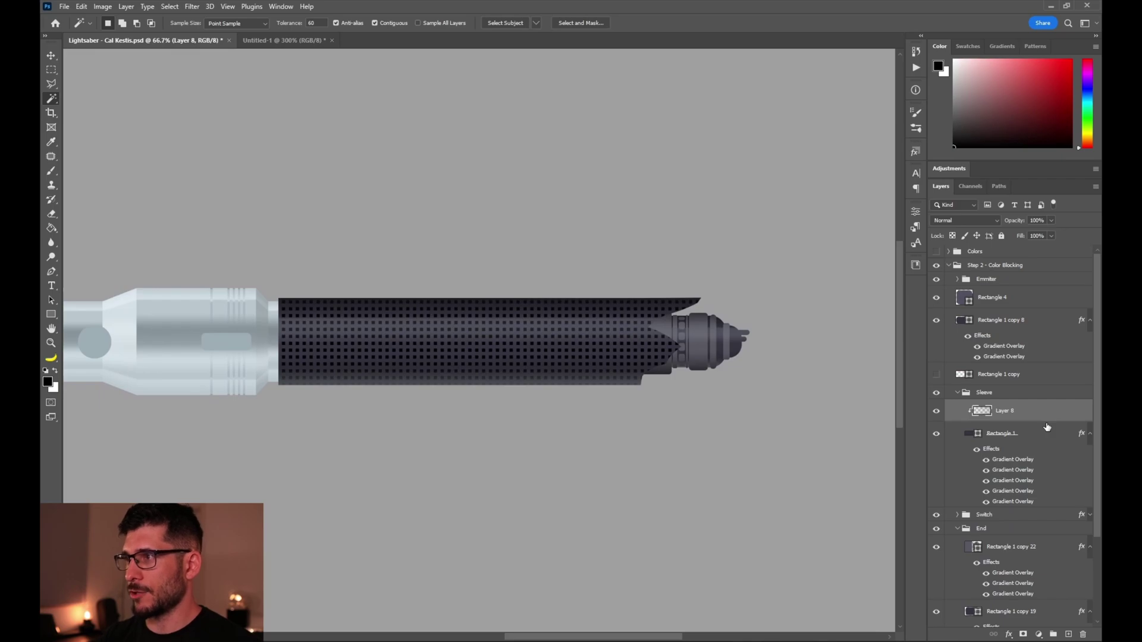
{"action": "key", "text": "v"}
{"action": "left_click", "coordinate": [1045, 435]}
{"action": "double_click", "coordinate": [1046, 436]}
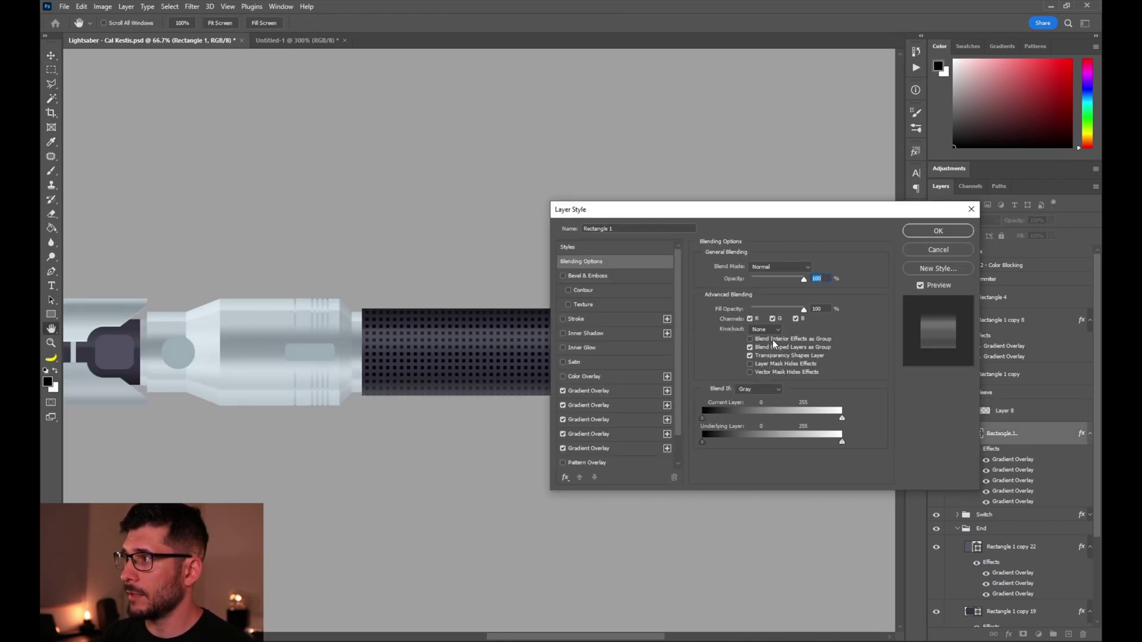
{"action": "left_click", "coordinate": [773, 339]}
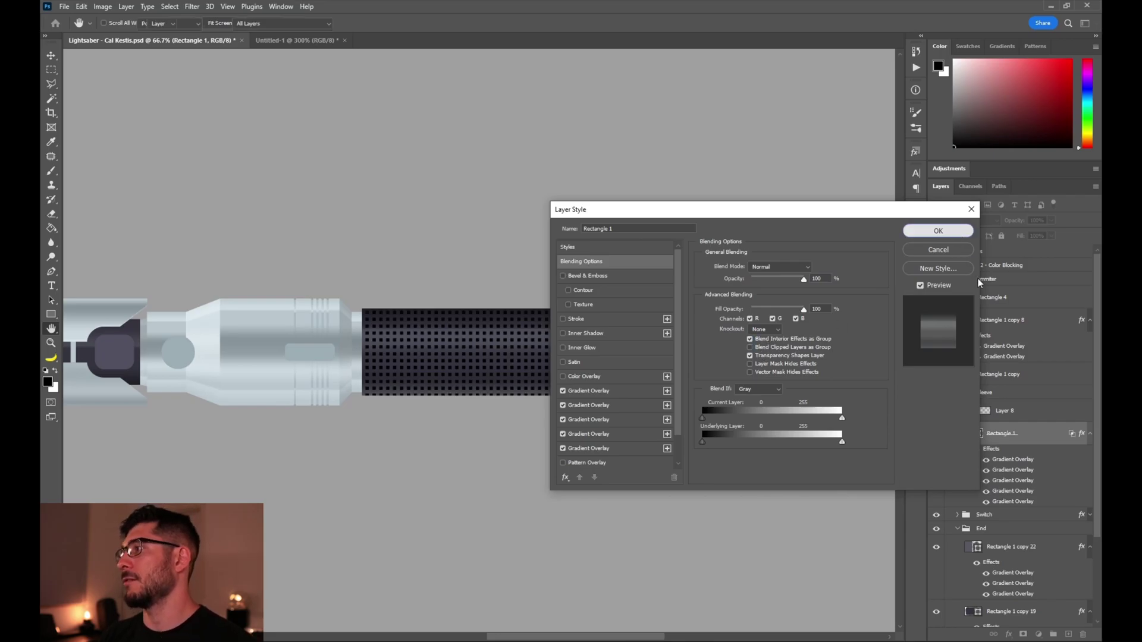
{"action": "left_click", "coordinate": [958, 234]}
- Reset the effects list in the square pattern layer's Layer Style to its default
{"action": "left_click", "coordinate": [1024, 419]}
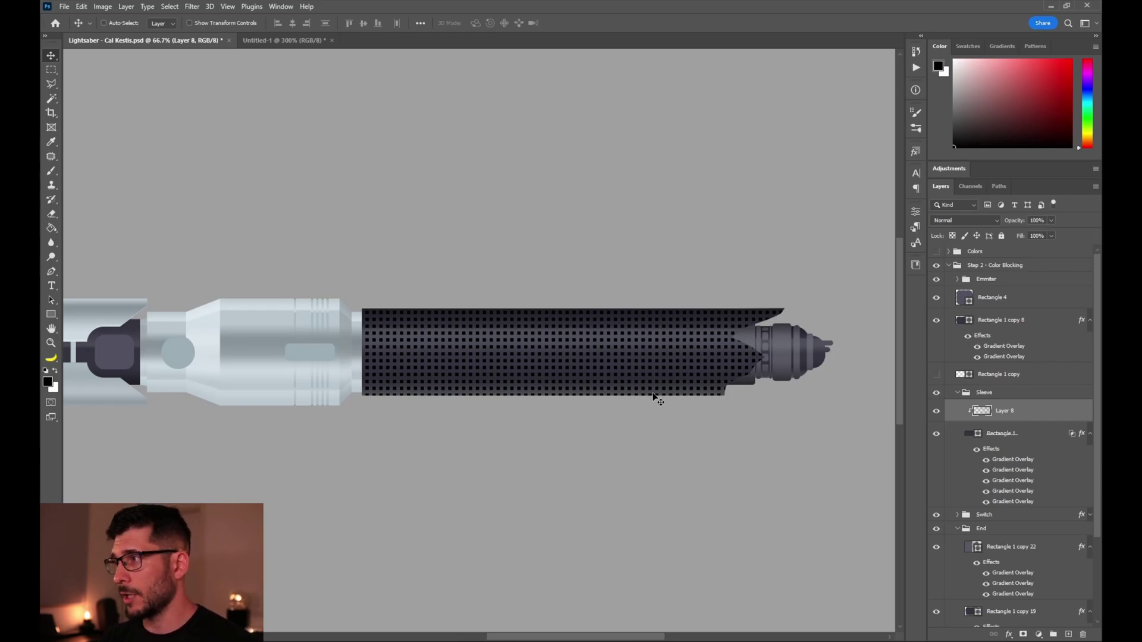
{"action": "scroll", "coordinate": [1034, 379], "scroll_direction": "down", "scroll_amount": 1}
{"action": "double_click", "coordinate": [1030, 379]}
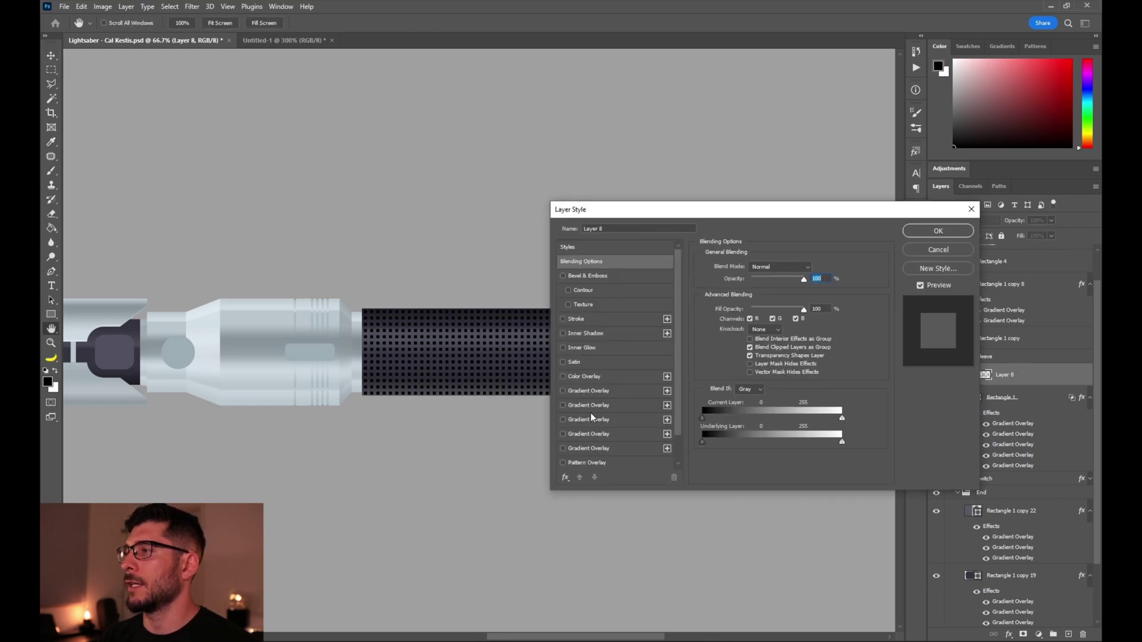
{"action": "left_click_drag", "start_coordinate": [640, 214], "coordinate": [804, 133]}
{"action": "left_click", "coordinate": [730, 398]}
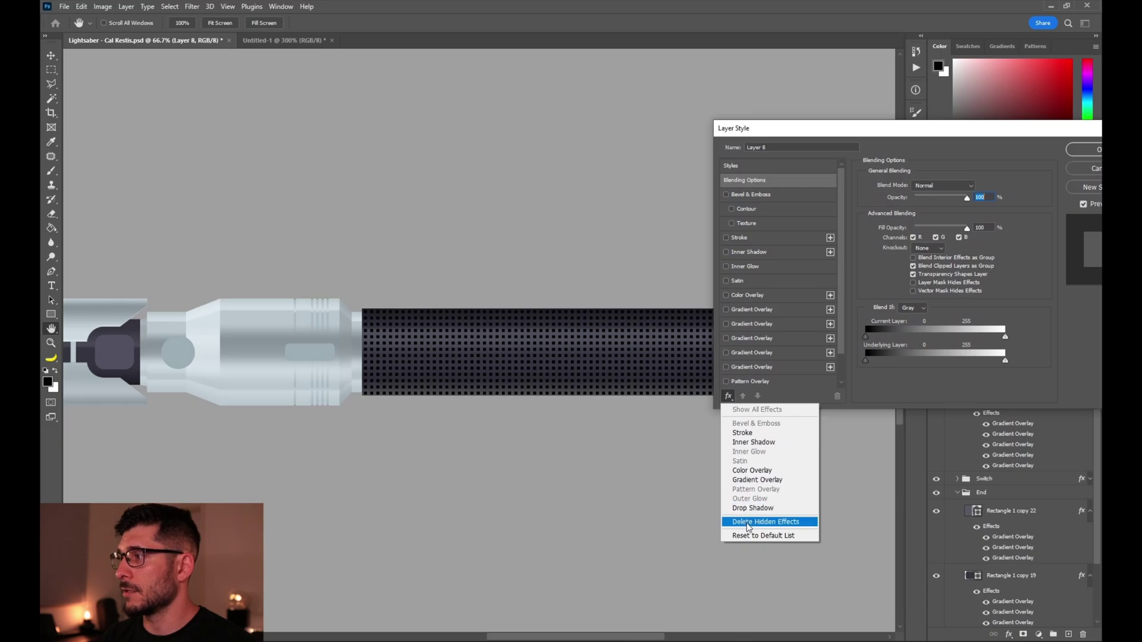
{"action": "left_click", "coordinate": [739, 534]}
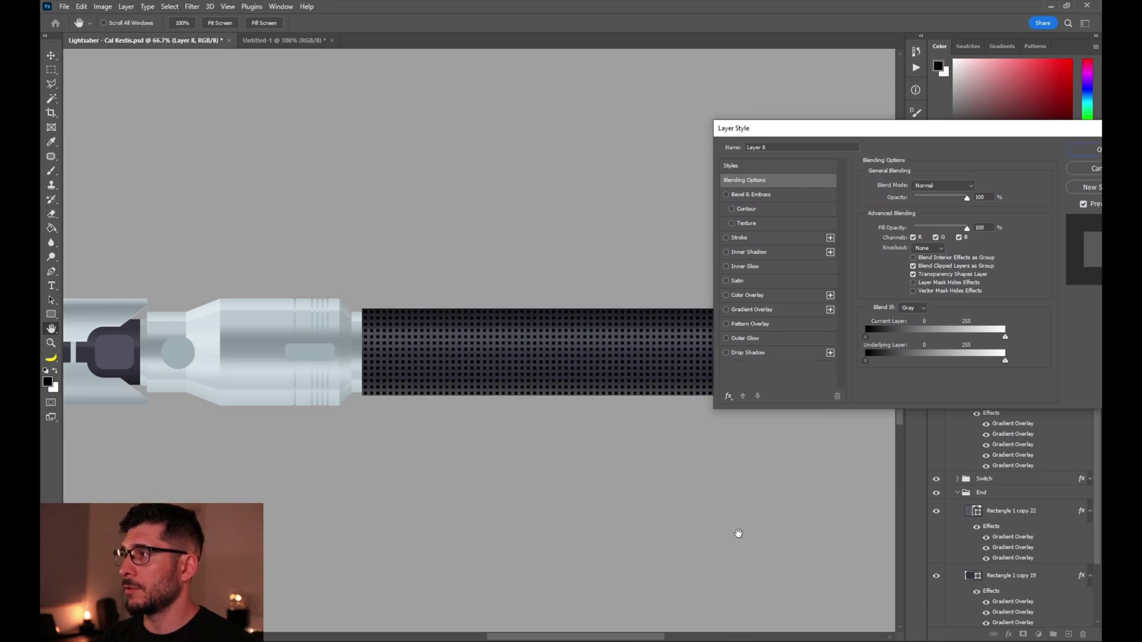
- Add three light linear gradient overlays at -90° to the pattern layer, one scaled 47%, one 103% and one narrower with raised opacity
{"action": "left_click", "coordinate": [727, 312]}
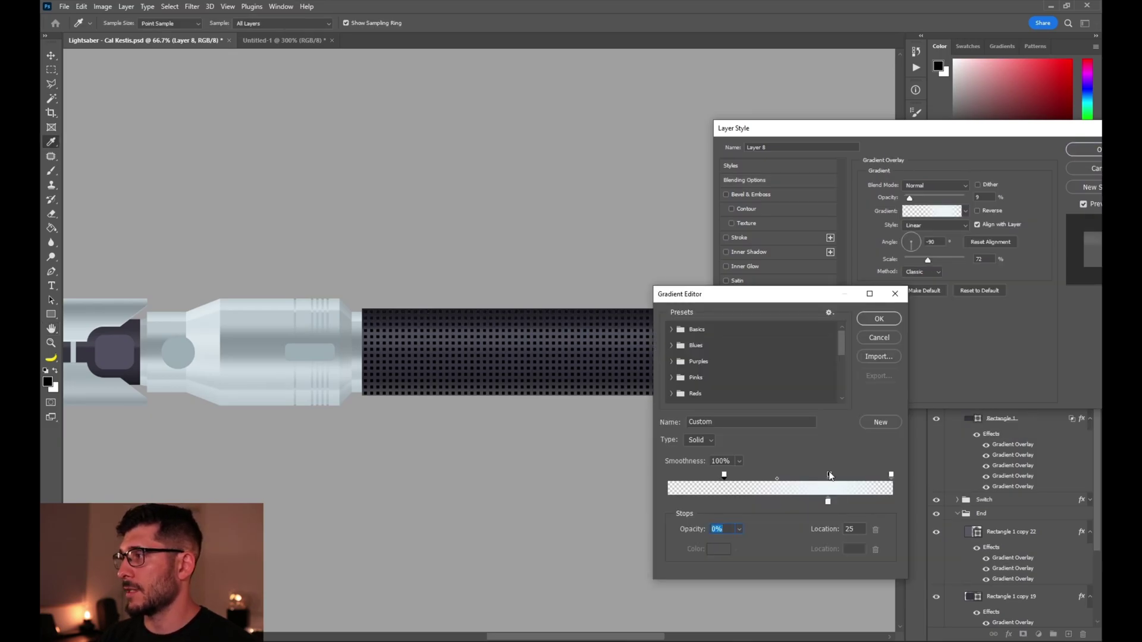
{"action": "left_click_drag", "start_coordinate": [831, 476], "coordinate": [805, 506]}
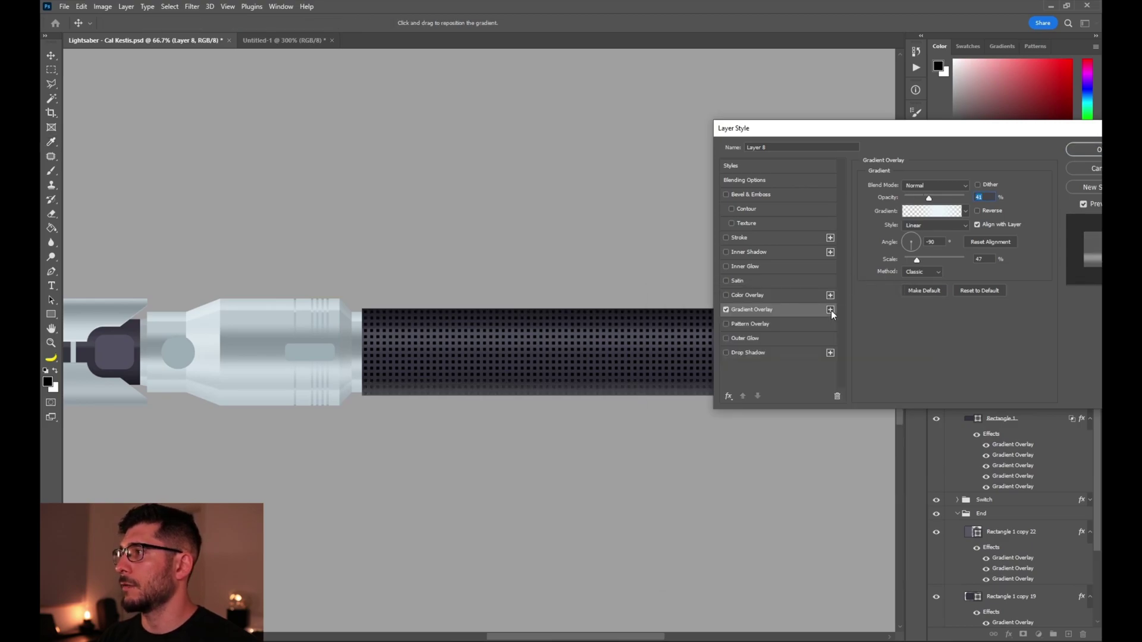
{"action": "left_click", "coordinate": [830, 310]}
{"action": "left_click_drag", "start_coordinate": [651, 271], "coordinate": [652, 241]}
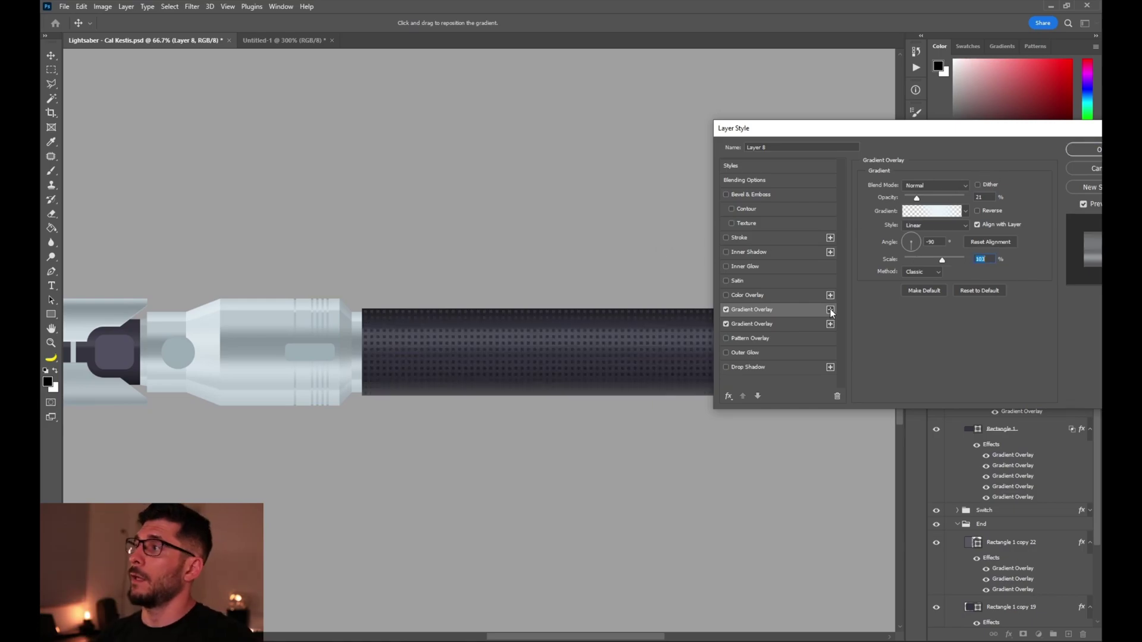
{"action": "left_click", "coordinate": [830, 310]}
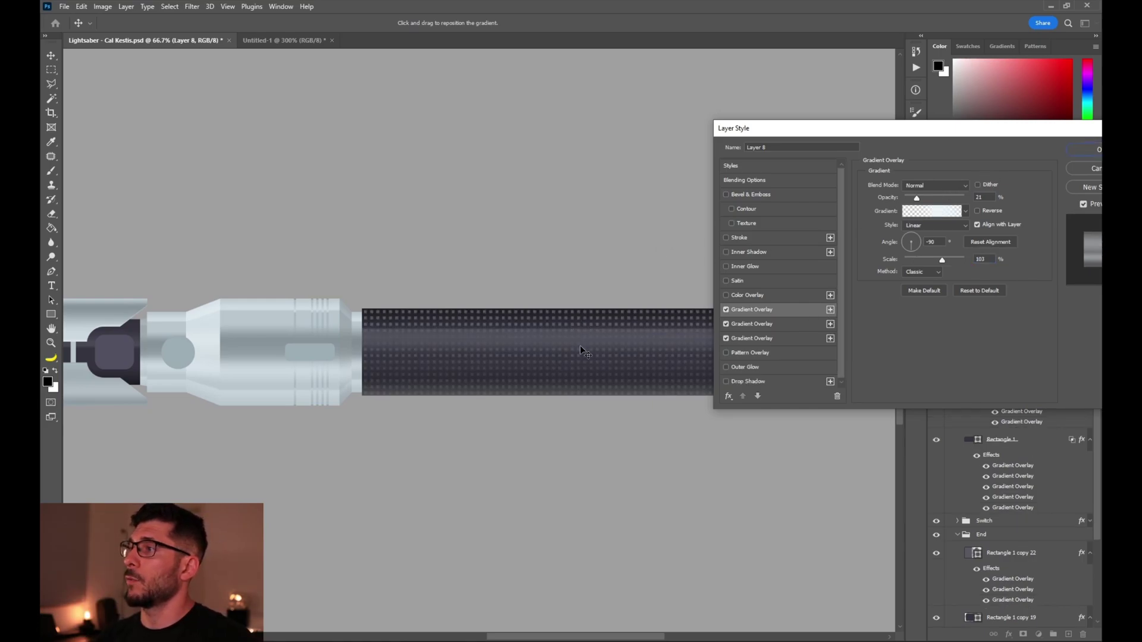
{"action": "left_click_drag", "start_coordinate": [943, 260], "coordinate": [917, 259]}
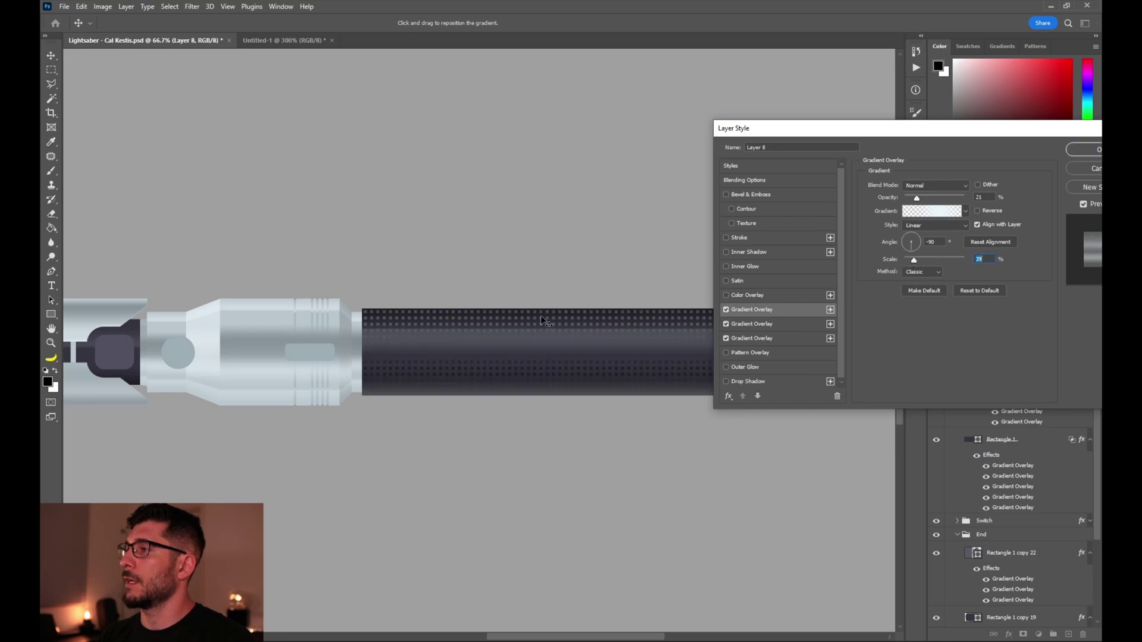
{"action": "left_click_drag", "start_coordinate": [916, 198], "coordinate": [936, 198]}
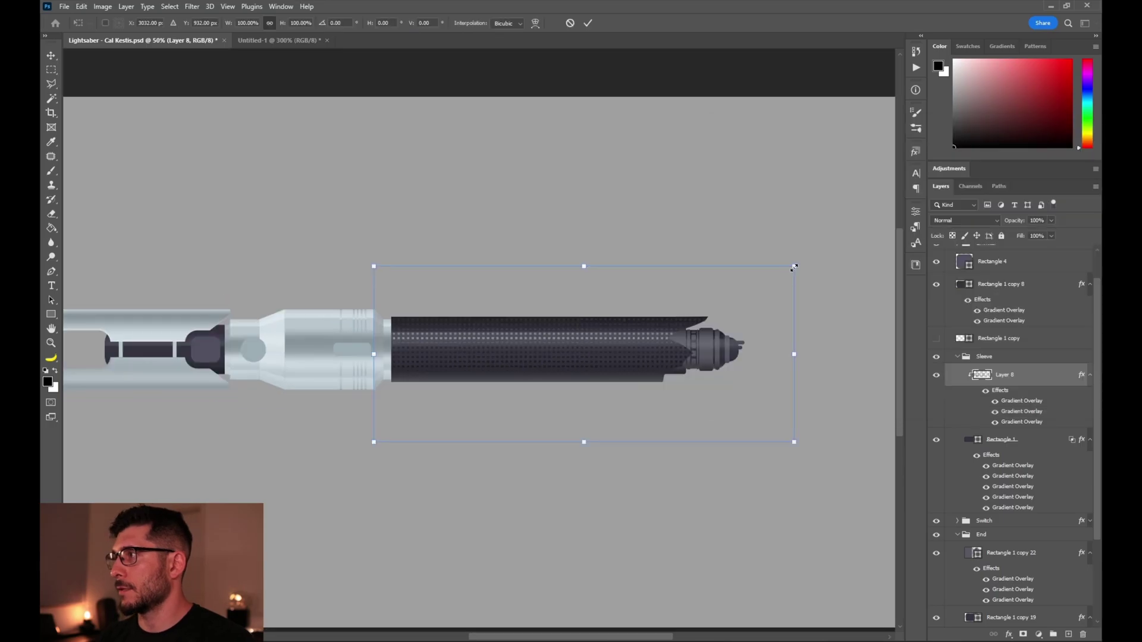
- Scale the square pattern layer down and reposition it so that it still covers the dark sleeve
{"action": "left_click_drag", "start_coordinate": [795, 266], "coordinate": [758, 288]}
{"action": "left_click_drag", "start_coordinate": [706, 325], "coordinate": [690, 325]}
{"action": "key", "text": "Return"}
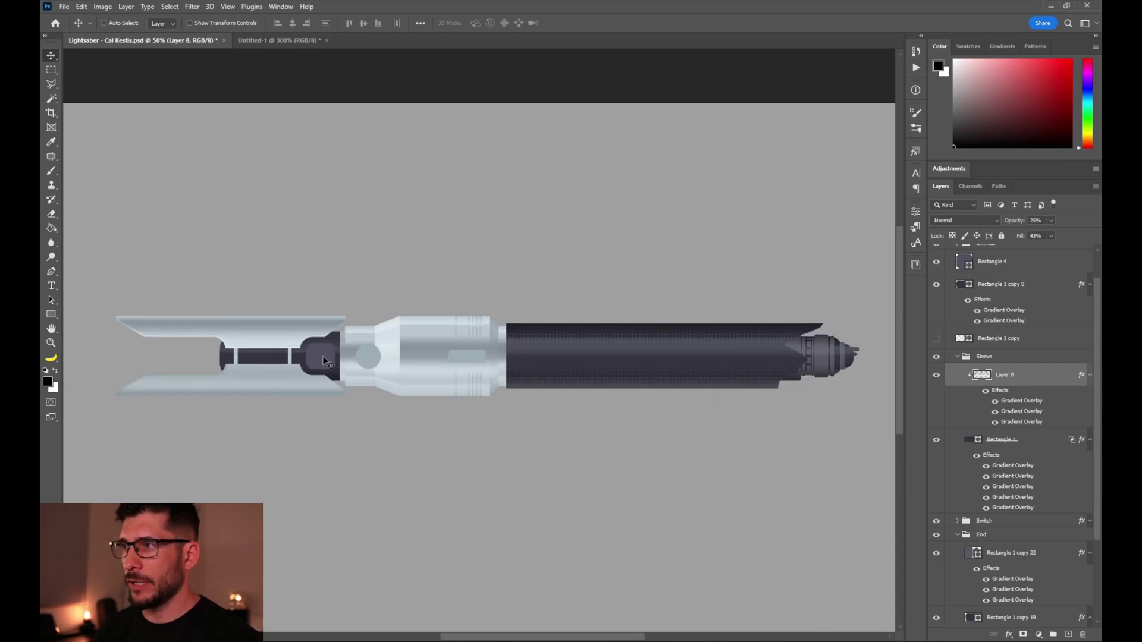
- Duplicate the round switch button's ellipse and scale the copy to 80.22% around its center
{"action": "left_click", "coordinate": [370, 356], "text": "ctrl"}
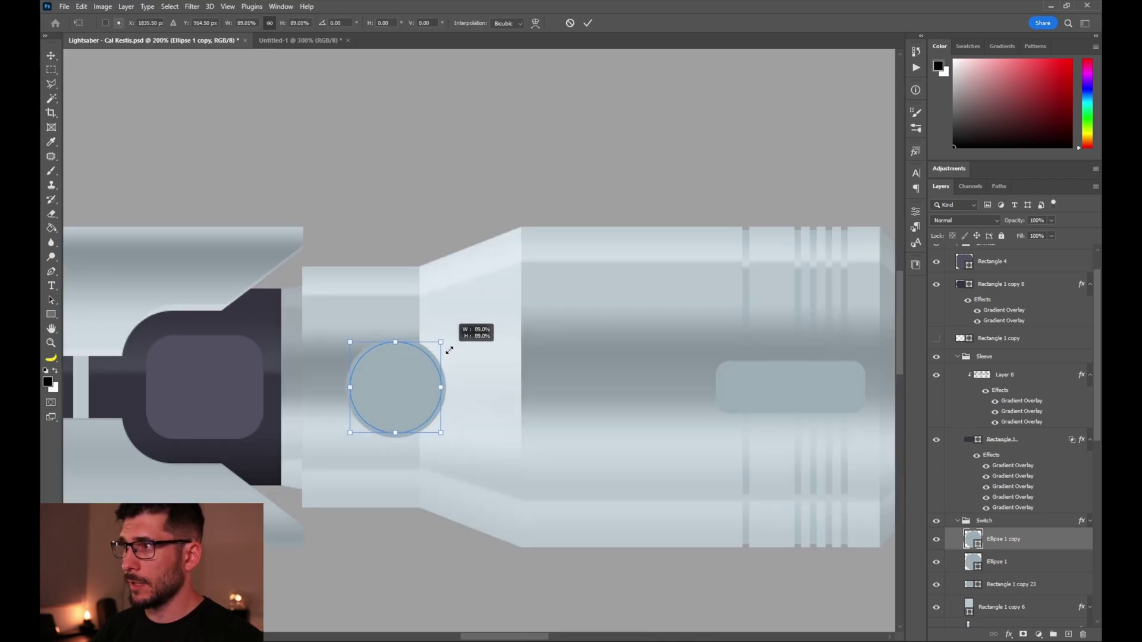
{"action": "left_click_drag", "start_coordinate": [449, 351], "coordinate": [446, 355]}
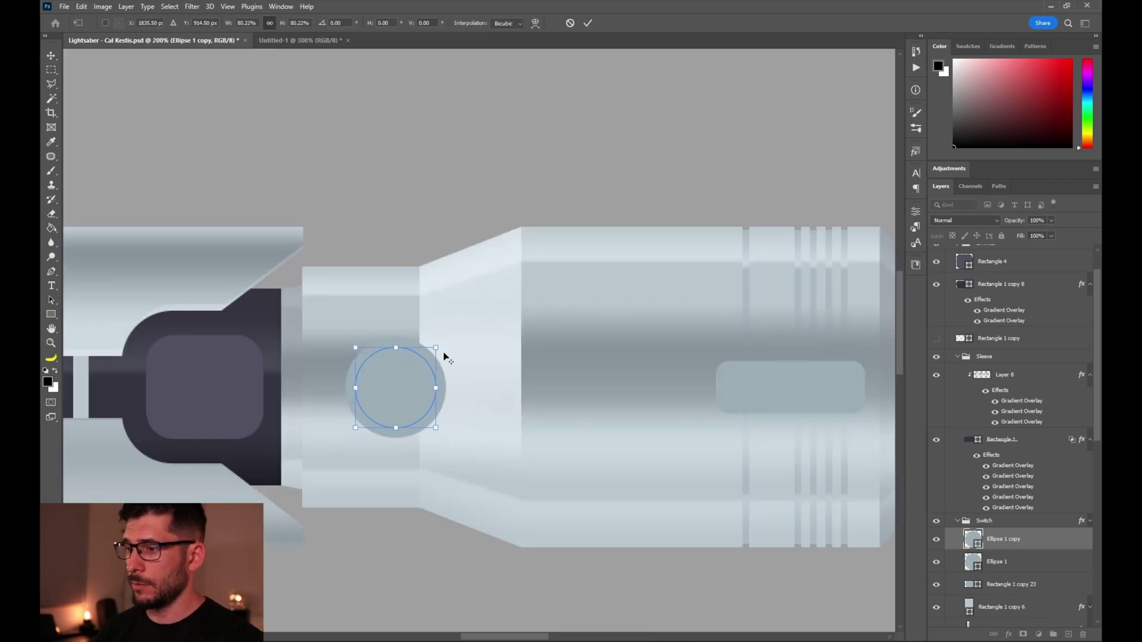
{"action": "key", "text": "Return"}
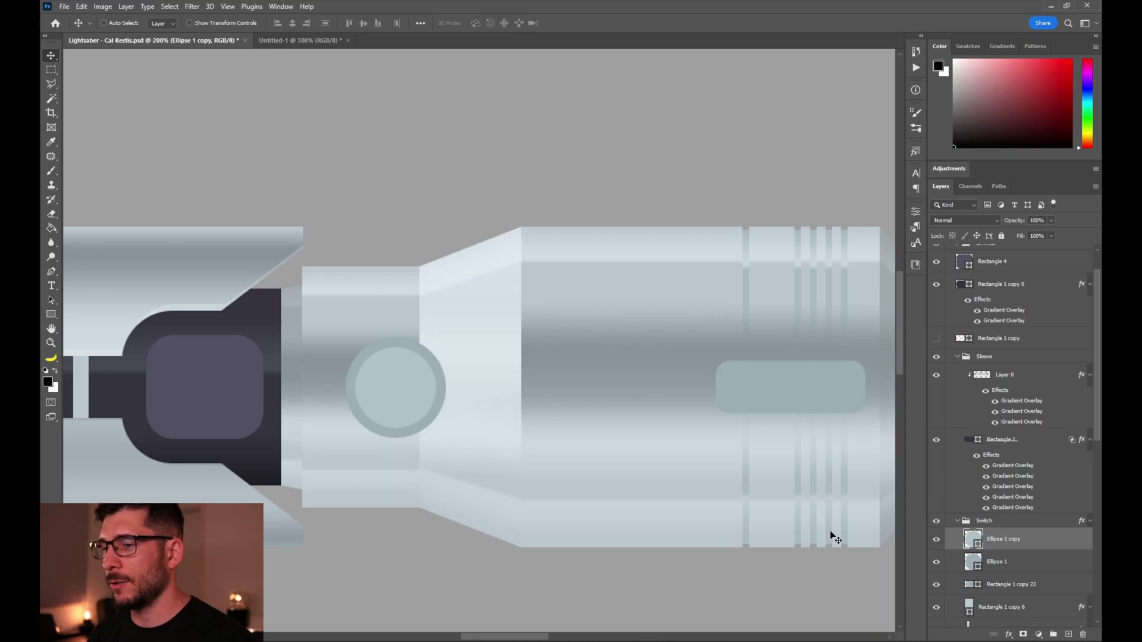
- Give the smaller button ellipse two drop shadows, one of them white at -45° with 7 px distance and 6 px size
{"action": "double_click", "coordinate": [1047, 539]}
{"action": "left_click", "coordinate": [708, 353]}
{"action": "left_click_drag", "start_coordinate": [869, 264], "coordinate": [862, 238]}
{"action": "left_click", "coordinate": [864, 212]}
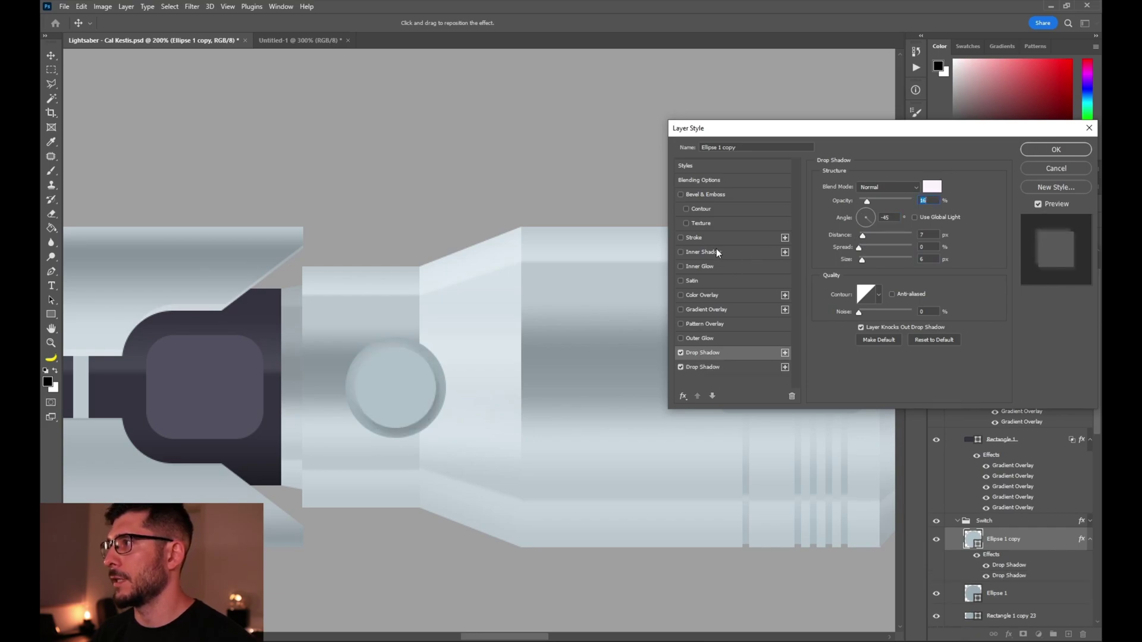
- Add two near-white inner shadows to the smaller button ellipse: 13 px distance with 32 px size, and 1 px distance with 2 px size
{"action": "left_click", "coordinate": [717, 251]}
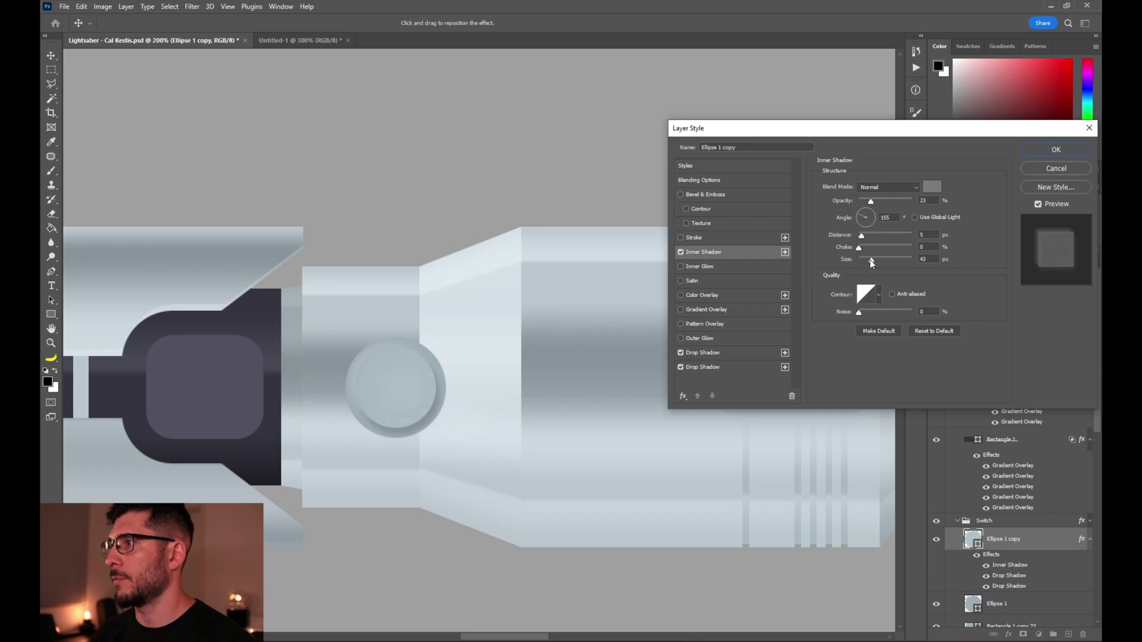
{"action": "left_click_drag", "start_coordinate": [868, 260], "coordinate": [866, 260]}
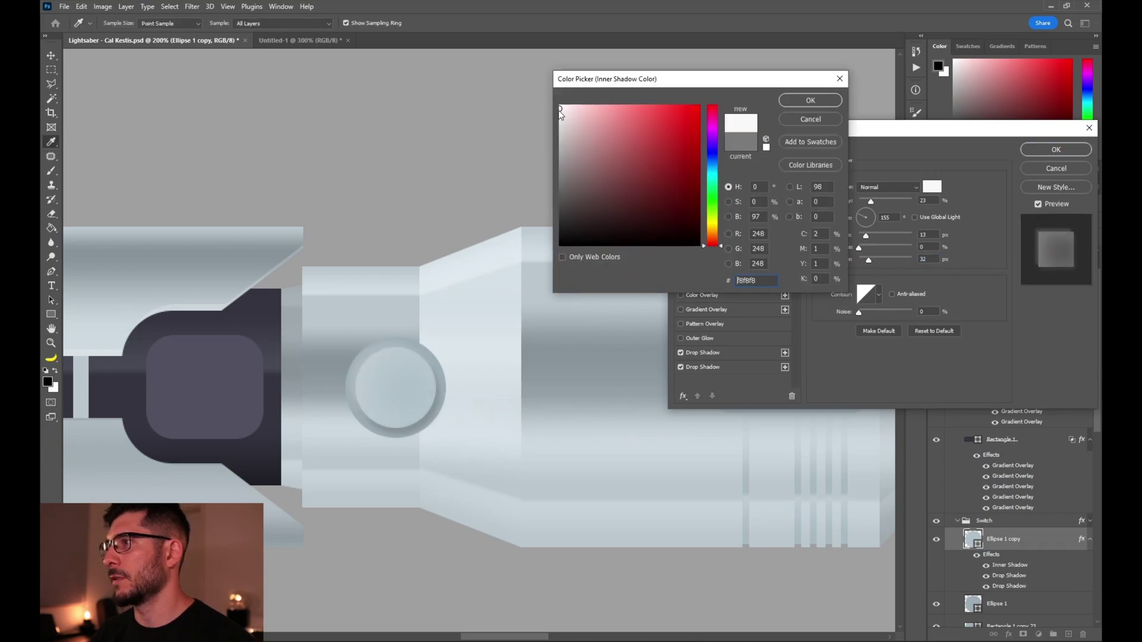
{"action": "left_click", "coordinate": [811, 99]}
{"action": "left_click", "coordinate": [861, 211]}
{"action": "left_click", "coordinate": [785, 252]}
{"action": "left_click_drag", "start_coordinate": [869, 260], "coordinate": [859, 237]}
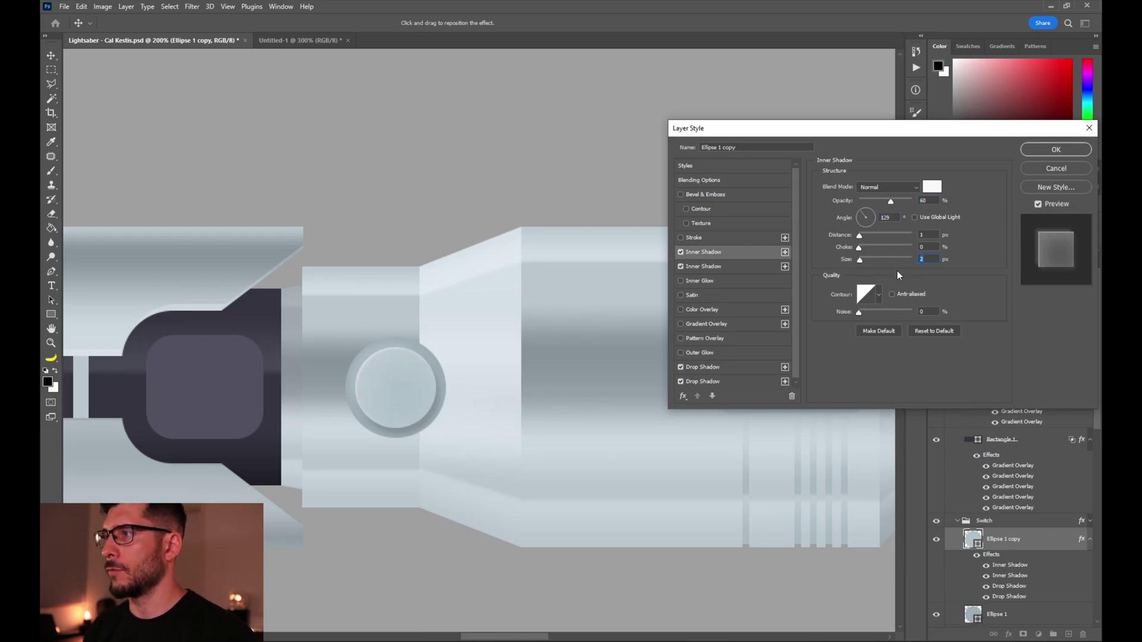
{"action": "key", "text": "Return"}
- Add a blue-grey drop shadow to the larger button ellipse with 67% opacity, 119° angle, 7 px distance and 21 px size
{"action": "double_click", "coordinate": [1041, 577]}
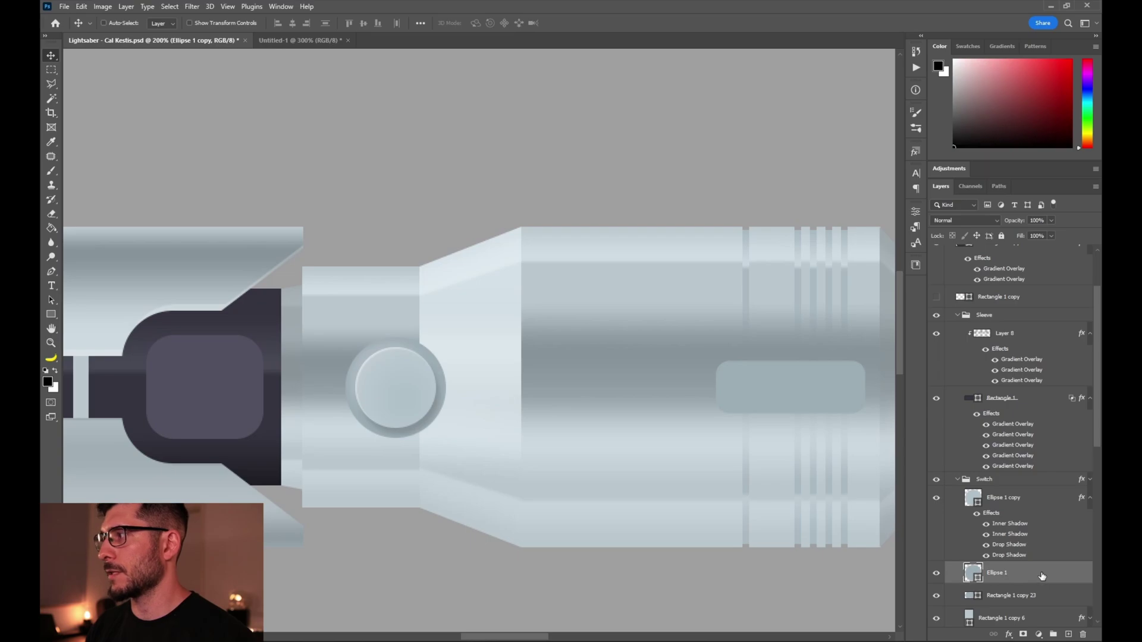
{"action": "left_click", "coordinate": [681, 381]}
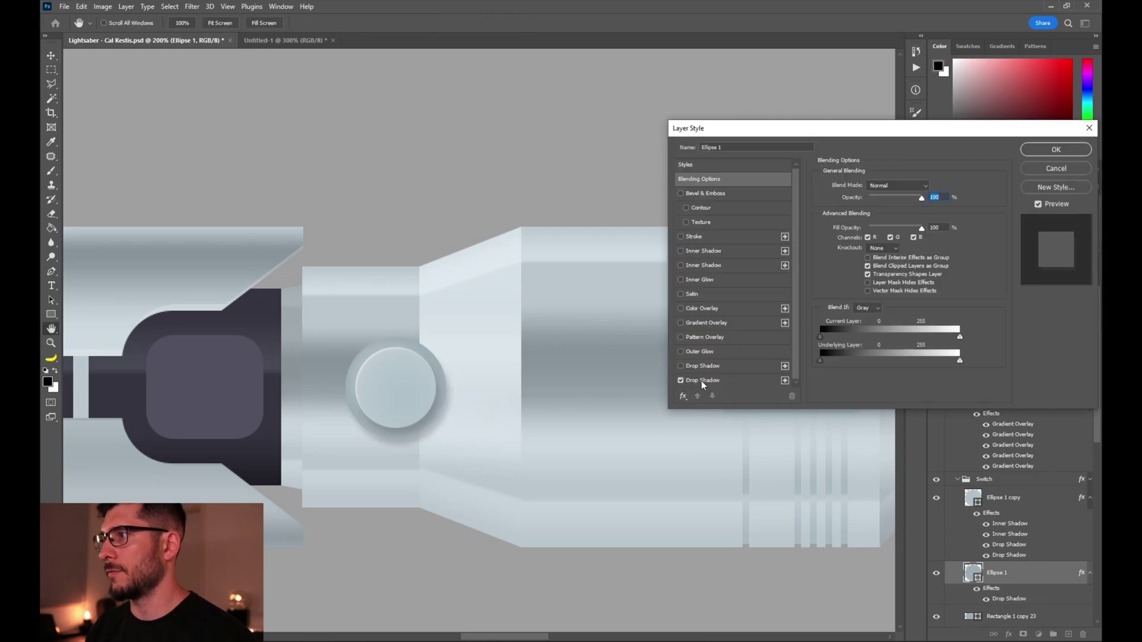
{"action": "left_click", "coordinate": [702, 381]}
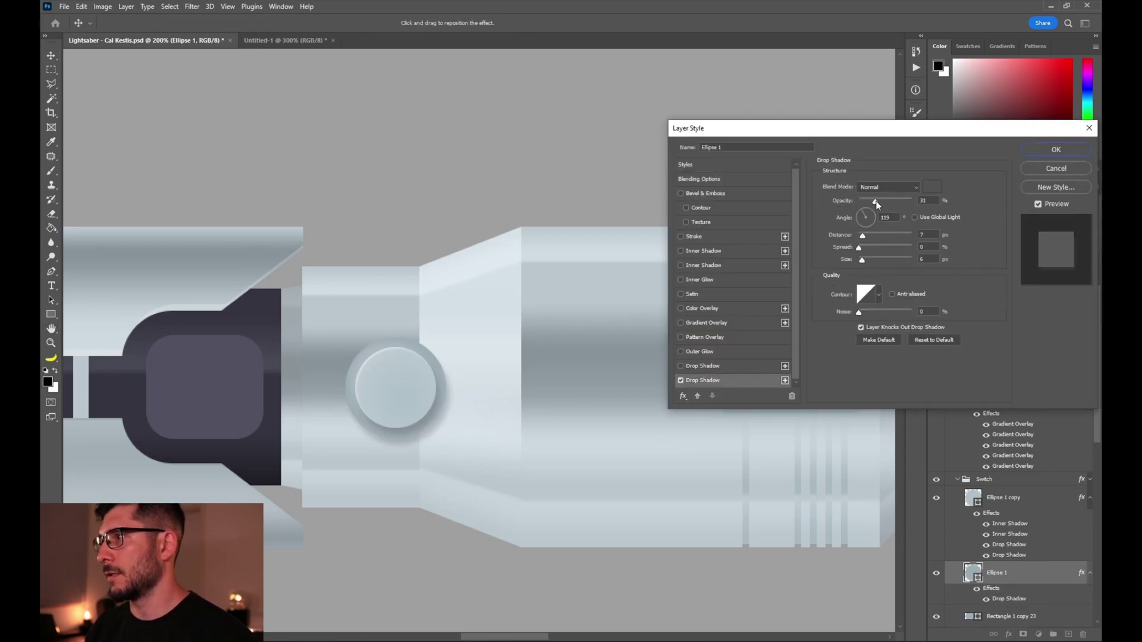
{"action": "left_click_drag", "start_coordinate": [877, 204], "coordinate": [888, 201]}
{"action": "left_click_drag", "start_coordinate": [865, 263], "coordinate": [868, 261]}
{"action": "left_click", "coordinate": [933, 187]}
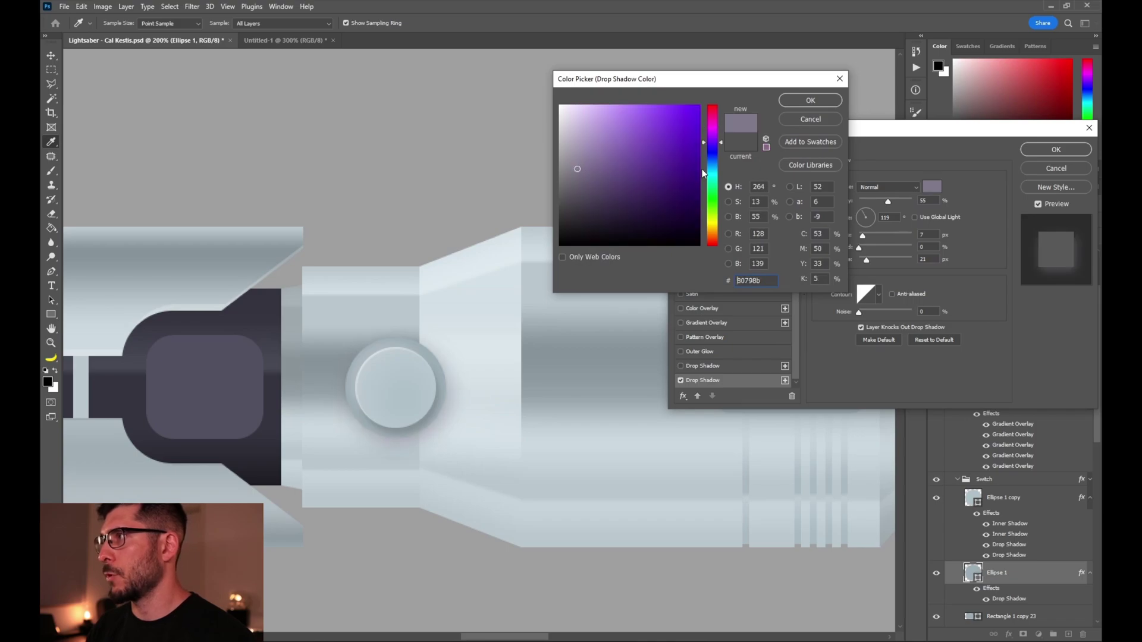
{"action": "left_click_drag", "start_coordinate": [715, 145], "coordinate": [714, 151]}
{"action": "left_click", "coordinate": [589, 170]}
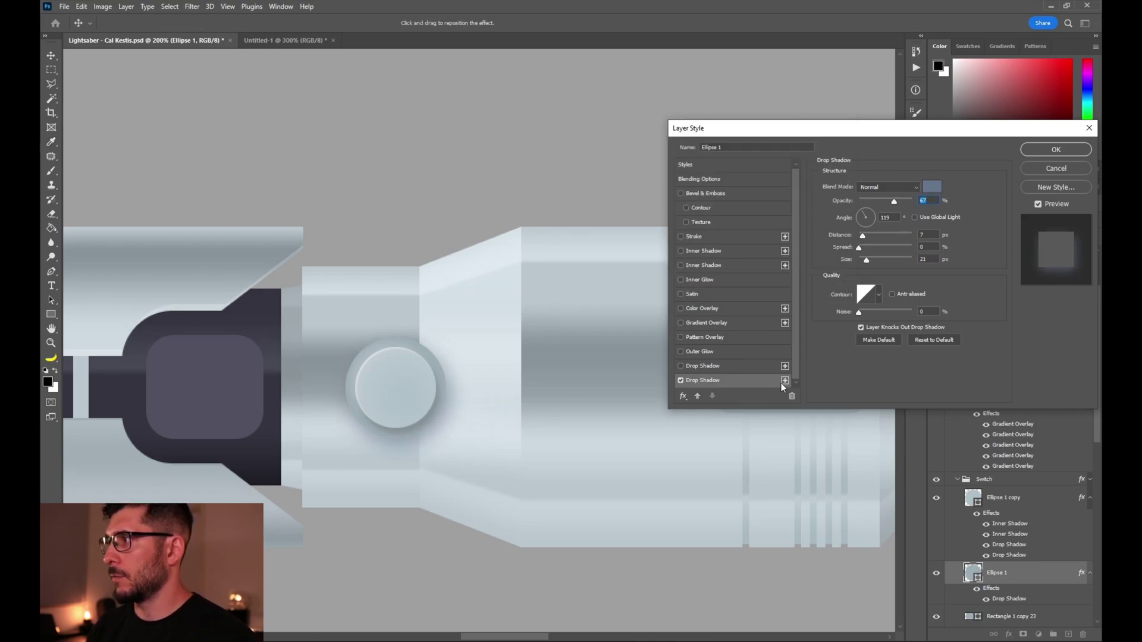
- Add a second, tighter drop shadow to the larger button ellipse with 1 px distance, a smaller size and lower opacity
{"action": "left_click", "coordinate": [784, 382]}
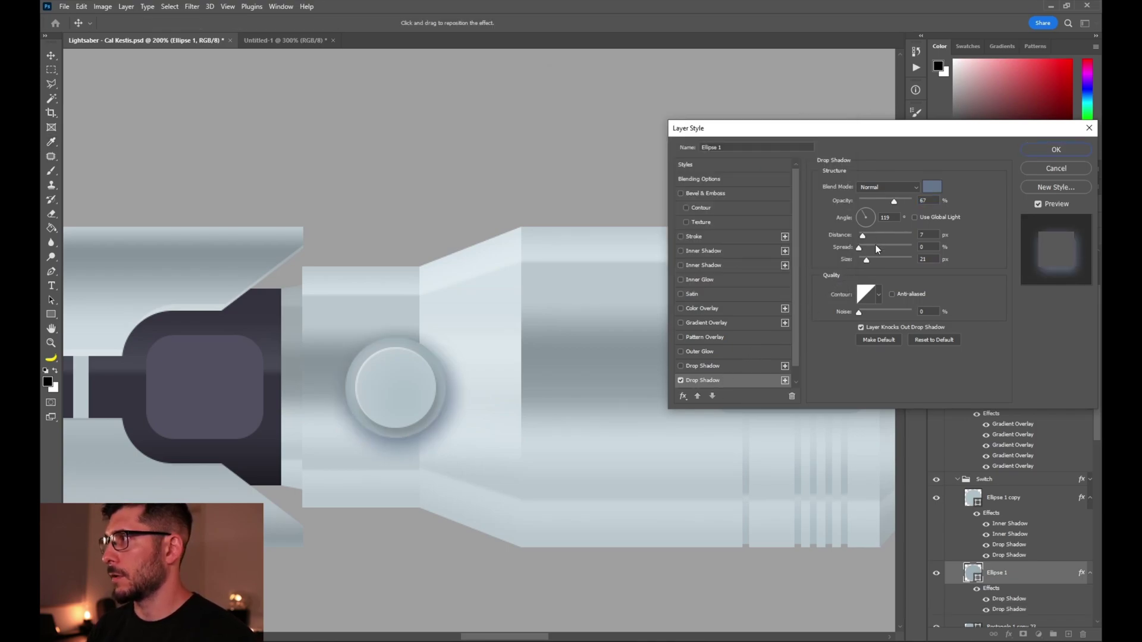
{"action": "left_click_drag", "start_coordinate": [865, 267], "coordinate": [863, 264]}
{"action": "double_click", "coordinate": [925, 234]}
{"action": "type", "text": "1"}
{"action": "key", "text": "Tab"}
{"action": "key", "text": "Tab"}
{"action": "key", "text": "Up"}
{"action": "left_click_drag", "start_coordinate": [894, 203], "coordinate": [880, 203]}
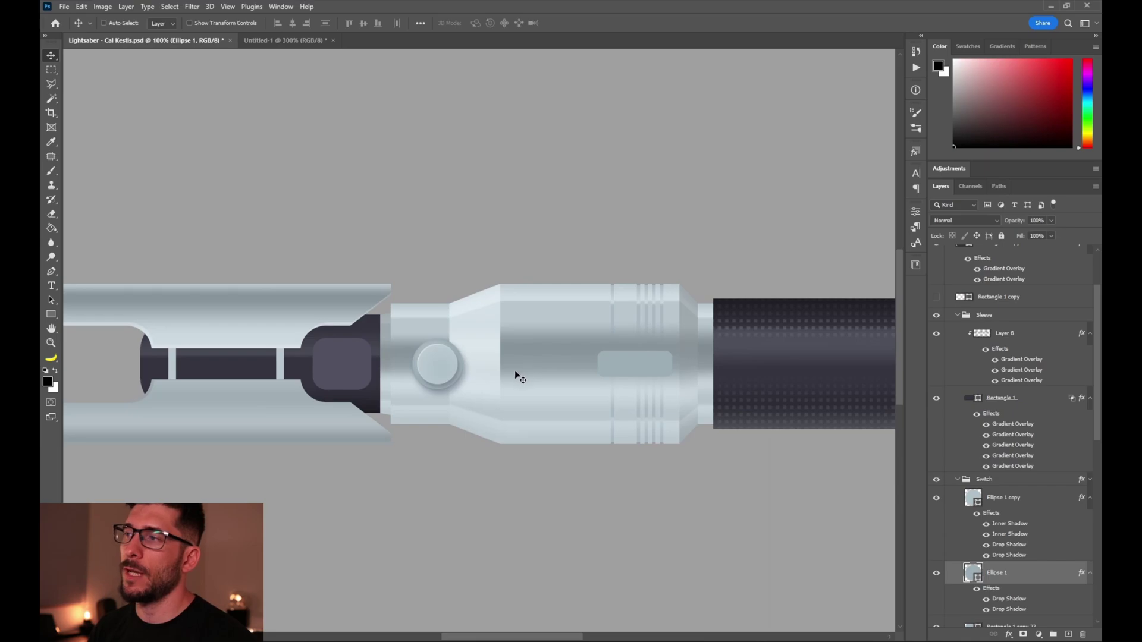
- Recolor the rounded rectangle beside the button to a darker tone and add a reversed linear gradient overlay at 53% opacity with an adjusted angle
{"action": "key", "text": "ctrl+minus"}
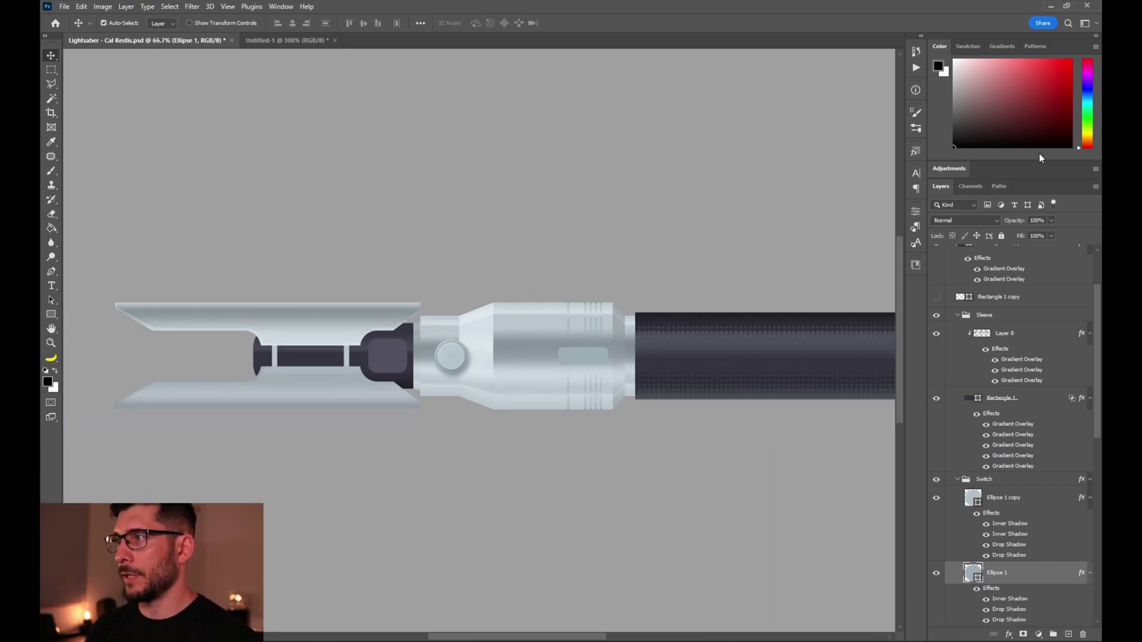
{"action": "key", "text": "ctrl+minus"}
{"action": "left_click", "coordinate": [365, 358], "text": "ctrl"}
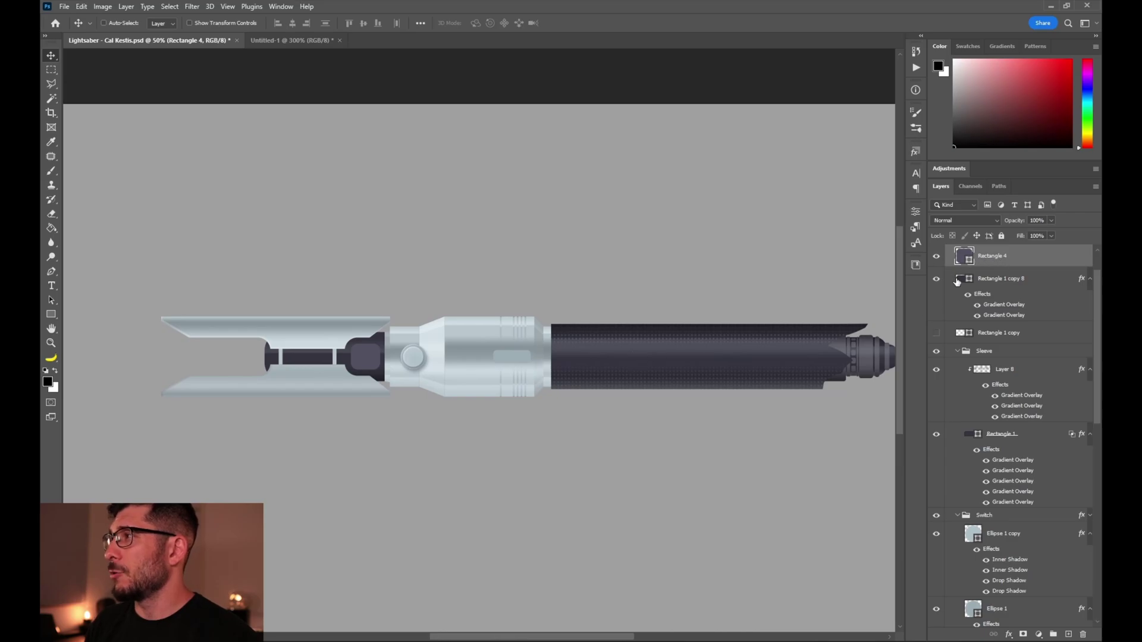
{"action": "double_click", "coordinate": [962, 279]}
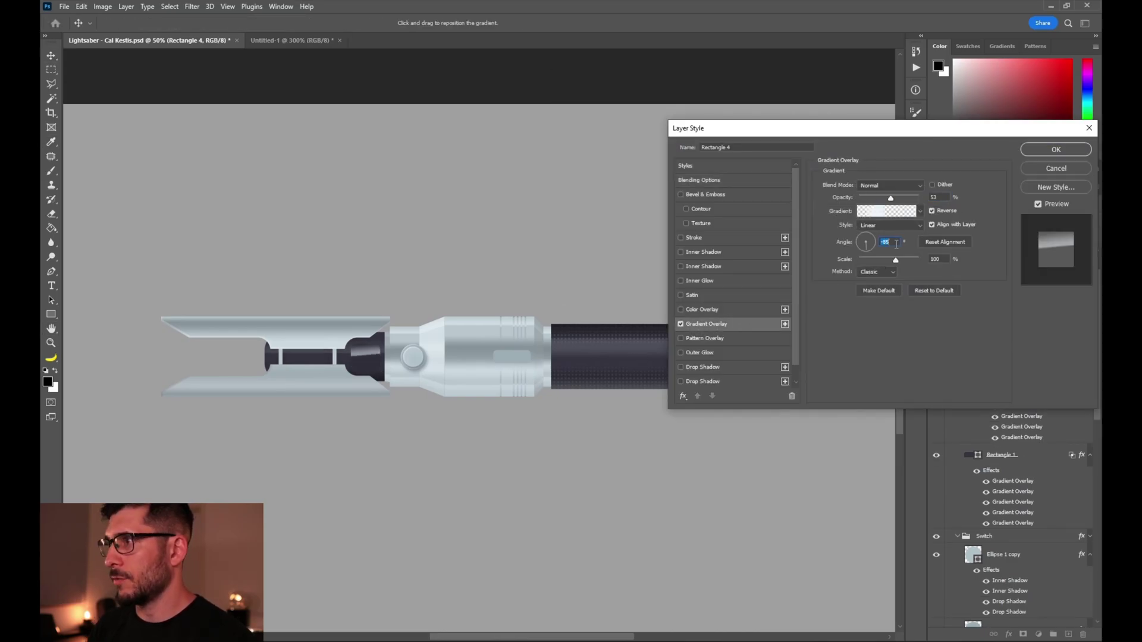
{"action": "scroll", "coordinate": [892, 242], "scroll_direction": "up", "scroll_amount": 5}
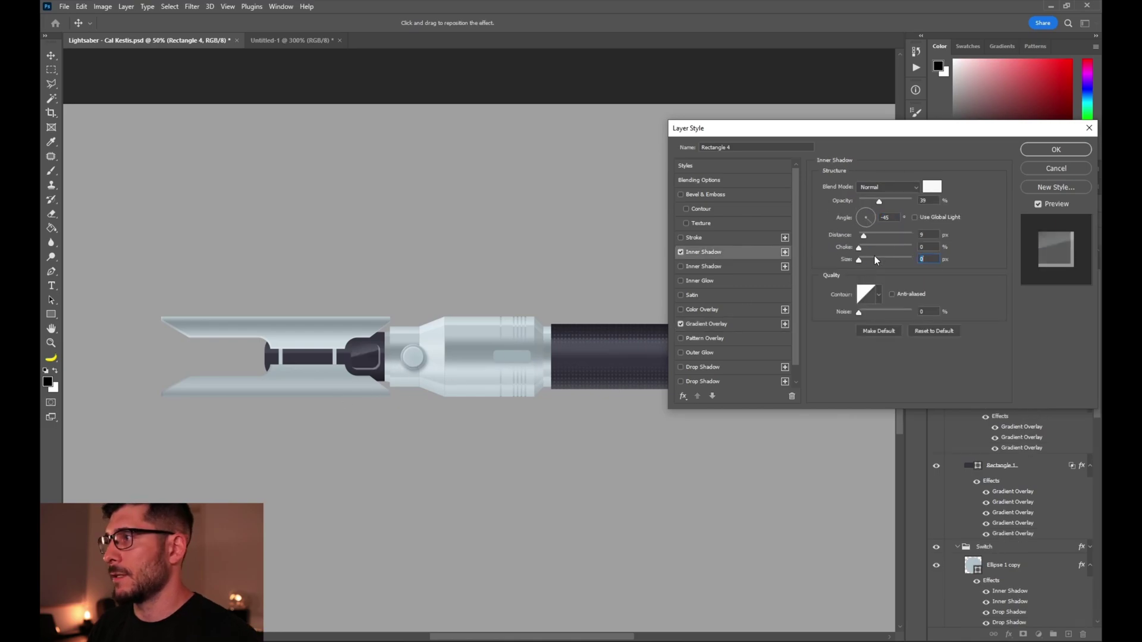
- Add two inner shadows to the rounded rectangle, one white at -45° with 17% opacity and 4 px distance, the other from a different angle
{"action": "key", "text": "Down"}
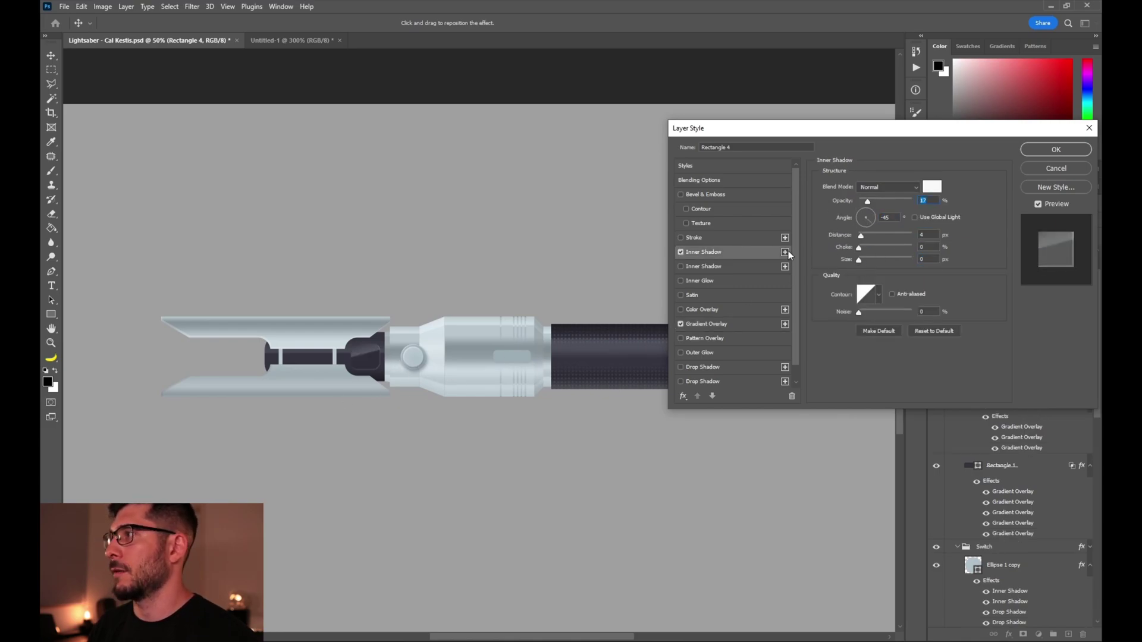
{"action": "left_click", "coordinate": [785, 252]}
{"action": "left_click", "coordinate": [862, 214]}
{"action": "left_click", "coordinate": [862, 214]}
{"action": "key", "text": "Return"}
- Copy the inner and drop shadow effects from the round button onto the rounded slot on the light switch section
{"action": "key", "text": "ctrl+plus"}
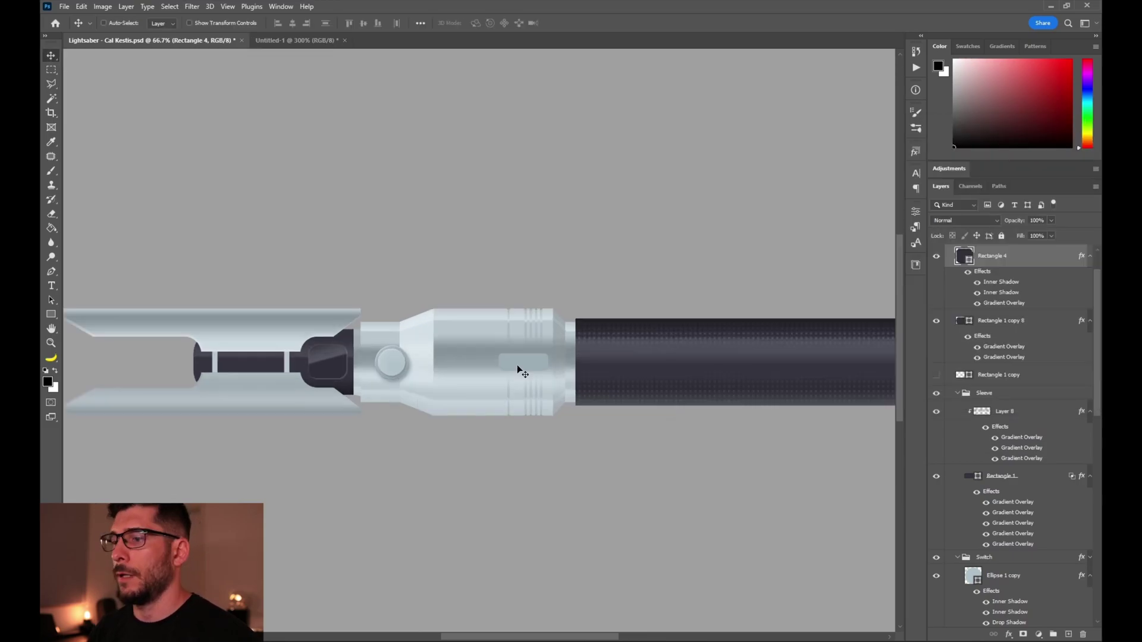
{"action": "left_click", "coordinate": [503, 364], "text": "ctrl"}
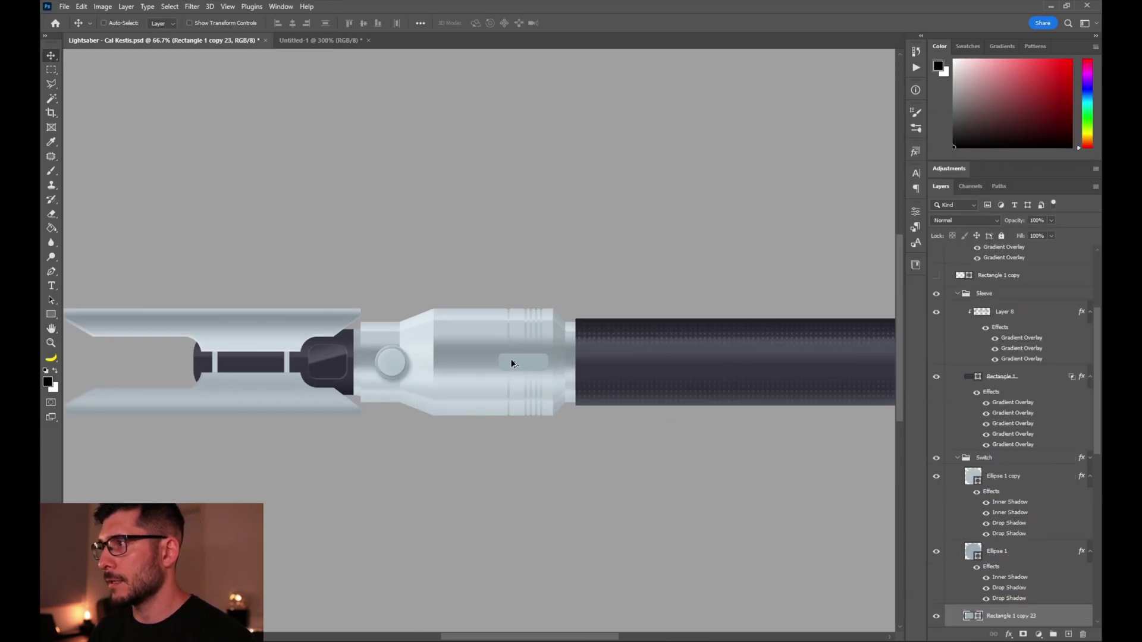
{"action": "left_click", "coordinate": [409, 375], "text": "ctrl"}
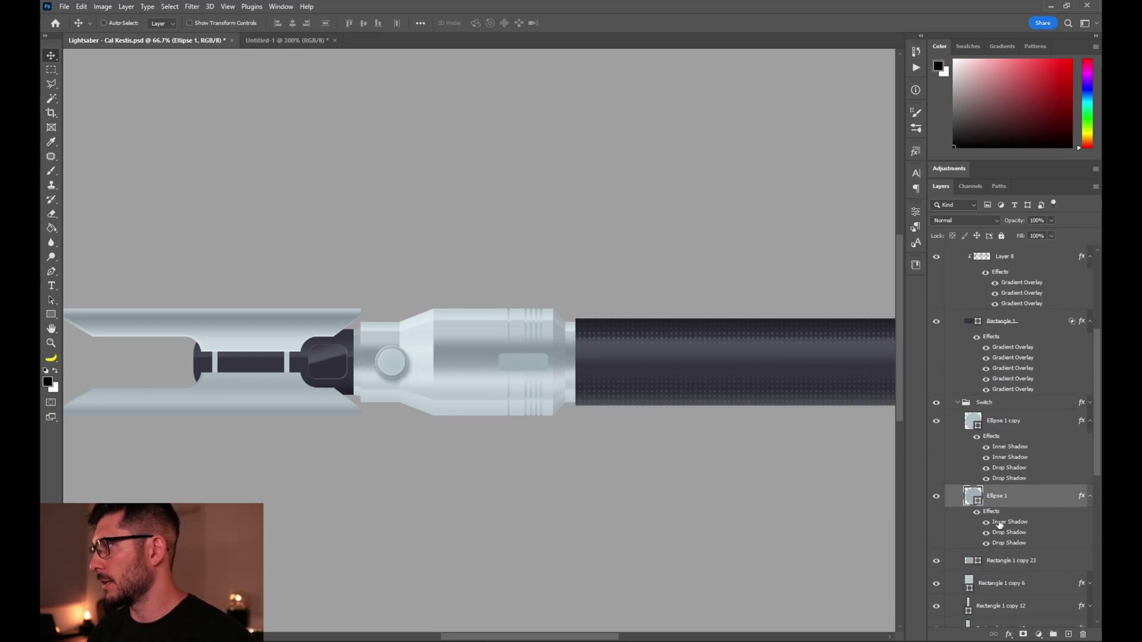
{"action": "left_click_drag", "start_coordinate": [1000, 524], "coordinate": [522, 359]}
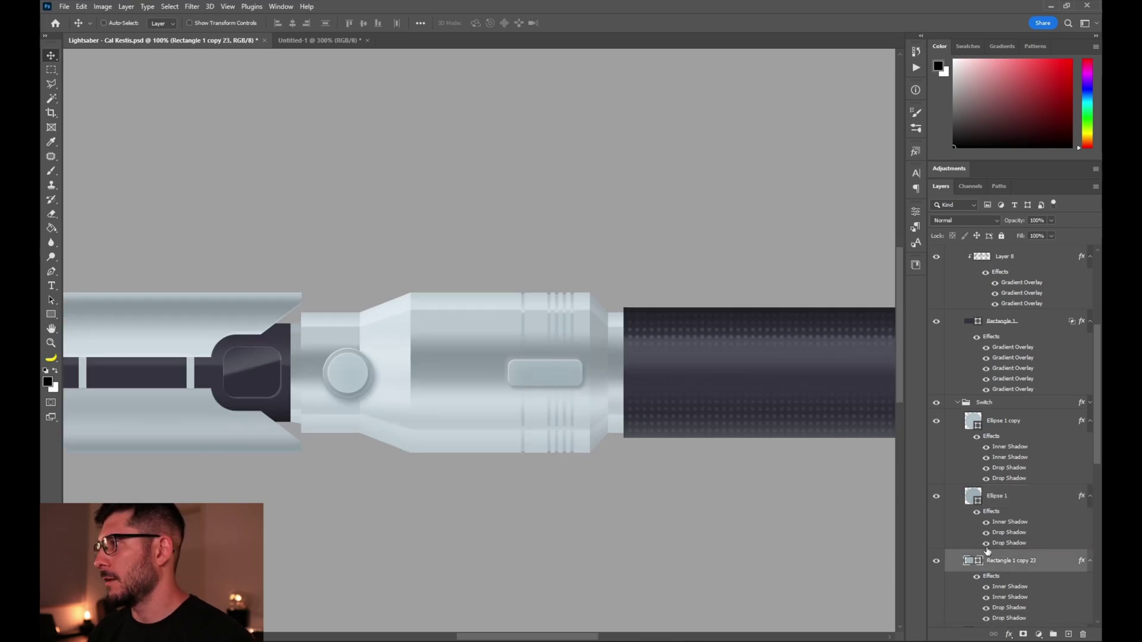
- Soften the slot's light drop shadow with a light blue-grey color, 23% opacity and 21 px size
{"action": "double_click", "coordinate": [986, 549]}
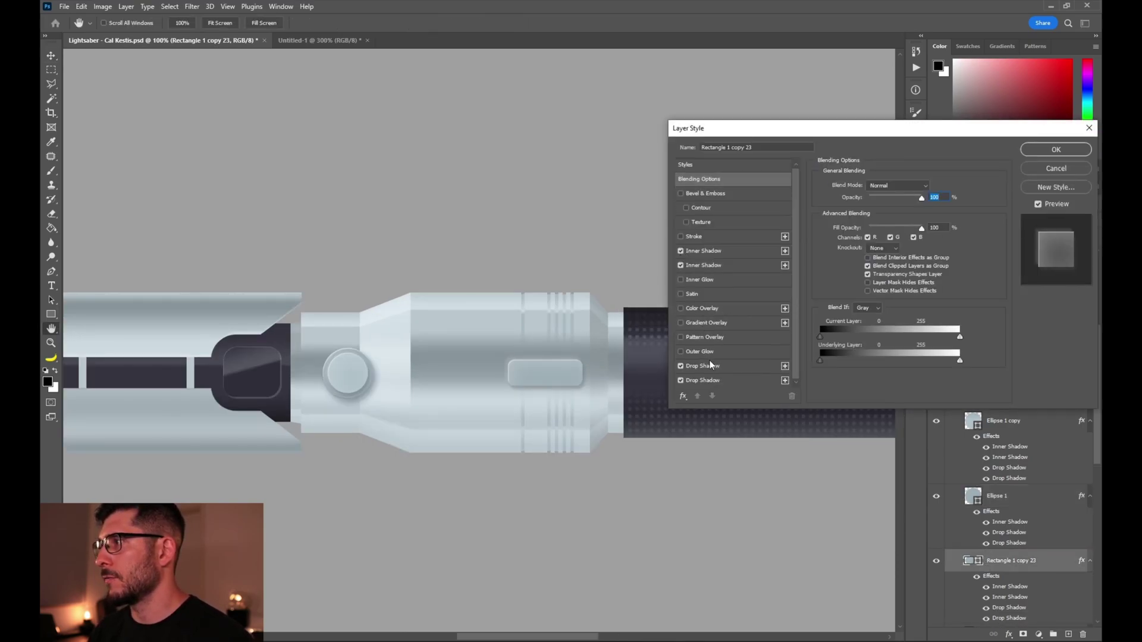
{"action": "left_click", "coordinate": [682, 367]}
{"action": "left_click", "coordinate": [681, 367]}
{"action": "left_click", "coordinate": [705, 367]}
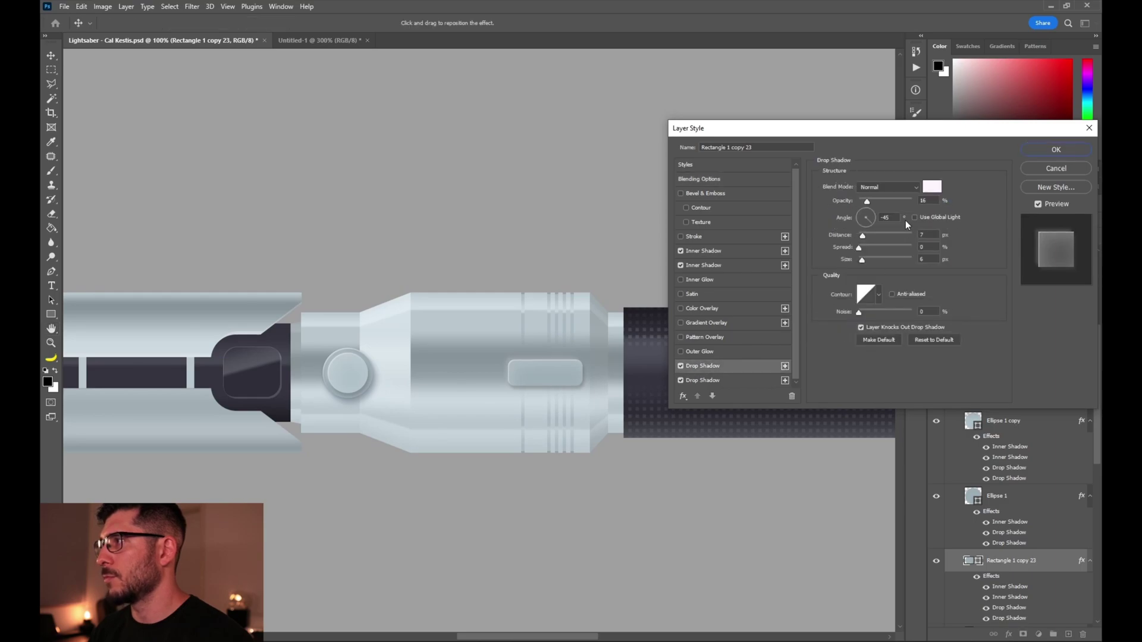
{"action": "left_click", "coordinate": [931, 187]}
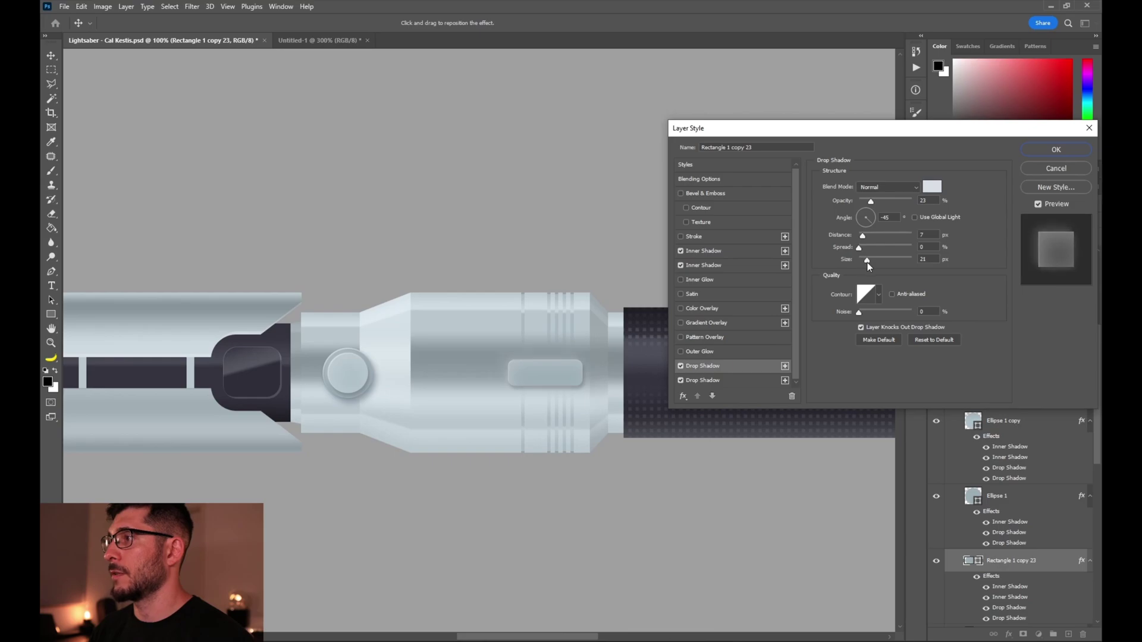
{"action": "key", "text": "Return"}
- Set the slot's dark 119° drop shadow to 9 px size and open its color for editing
{"action": "scroll", "coordinate": [1034, 583], "scroll_direction": "down", "scroll_amount": 1}
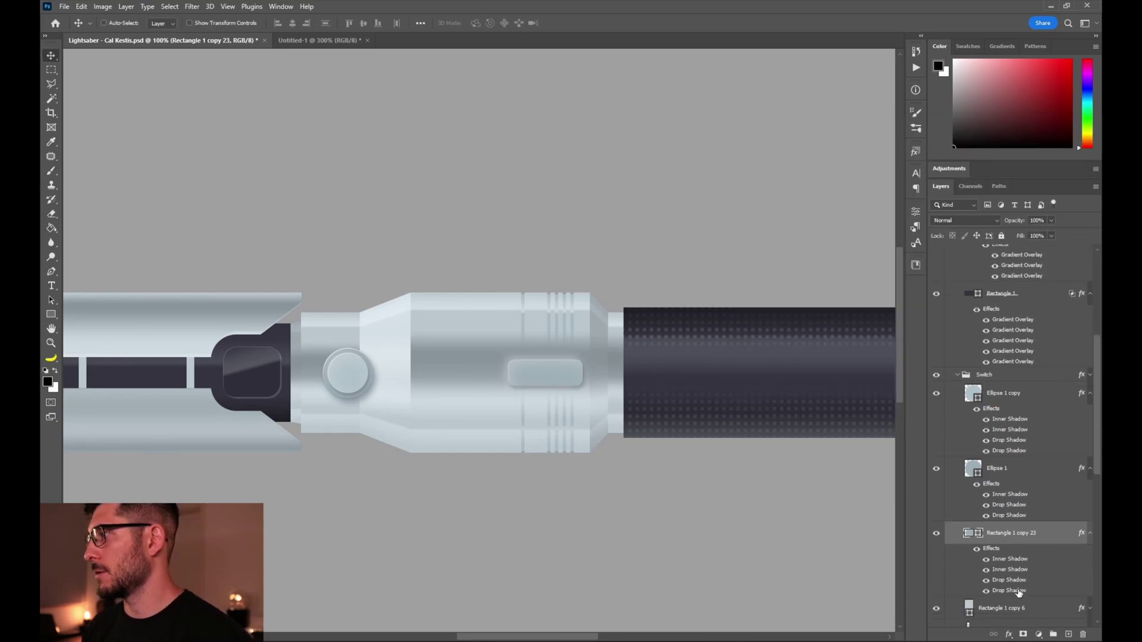
{"action": "double_click", "coordinate": [722, 422]}
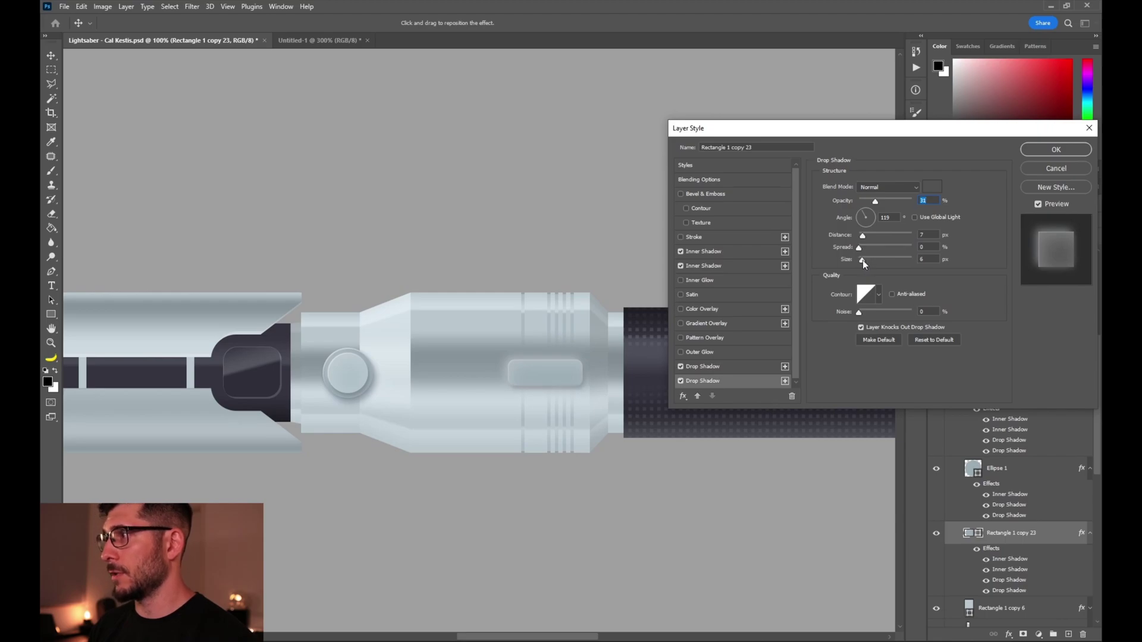
{"action": "left_click", "coordinate": [865, 259]}
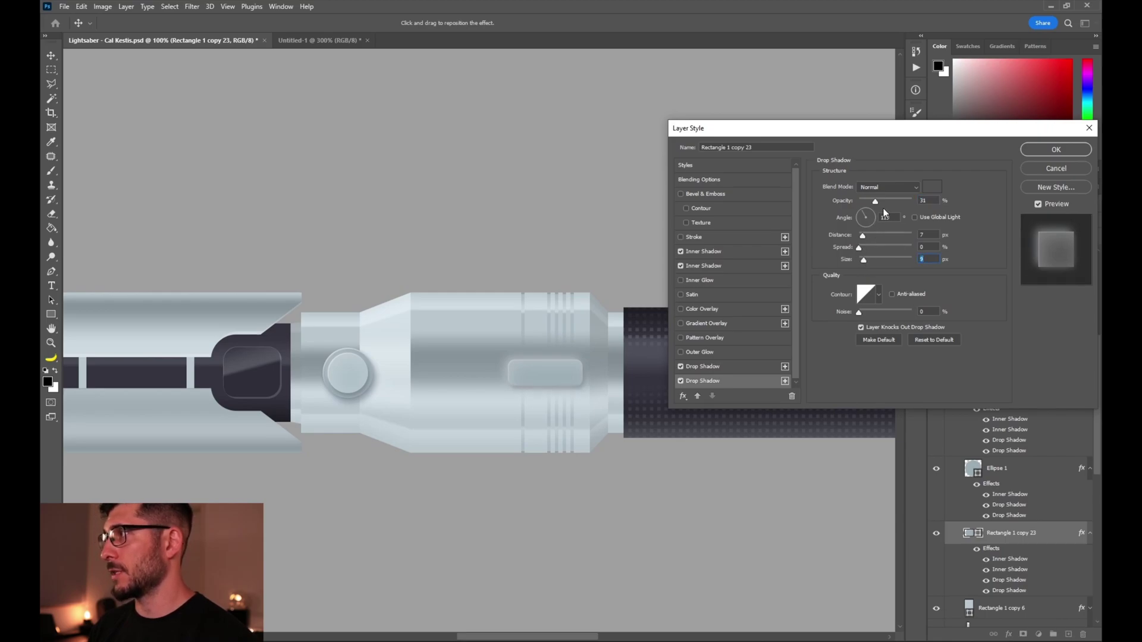
{"action": "left_click", "coordinate": [932, 187]}
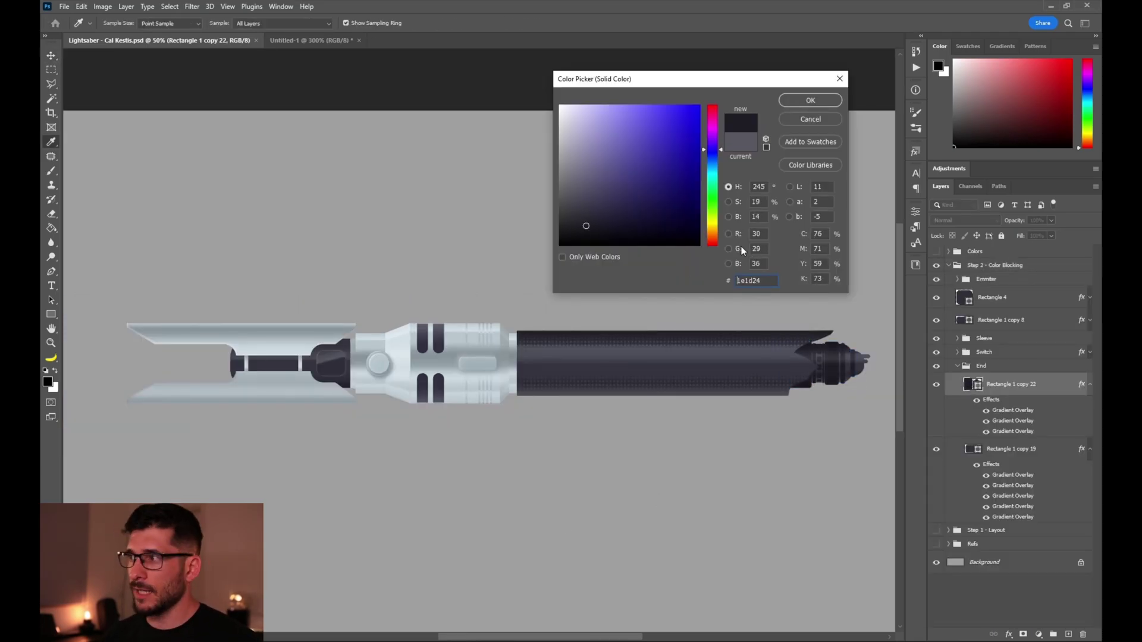
- Recolor the Rectangle 1 copy 22 shape in the End group to #1e1d24
{"action": "left_click", "coordinate": [824, 102]}
{"action": "key", "text": "v"}
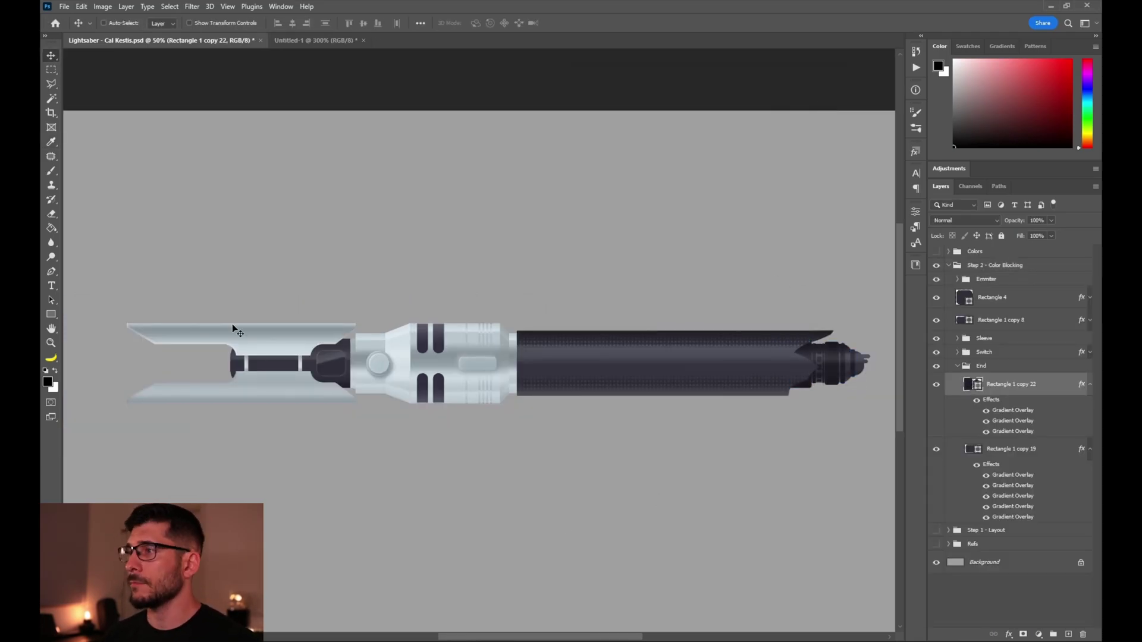
- Clip a clouds texture layer to the upper emitter fin and narrow its Blend If range for the current layer
{"action": "left_click", "coordinate": [380, 367], "text": "ctrl"}
{"action": "key", "text": "m"}
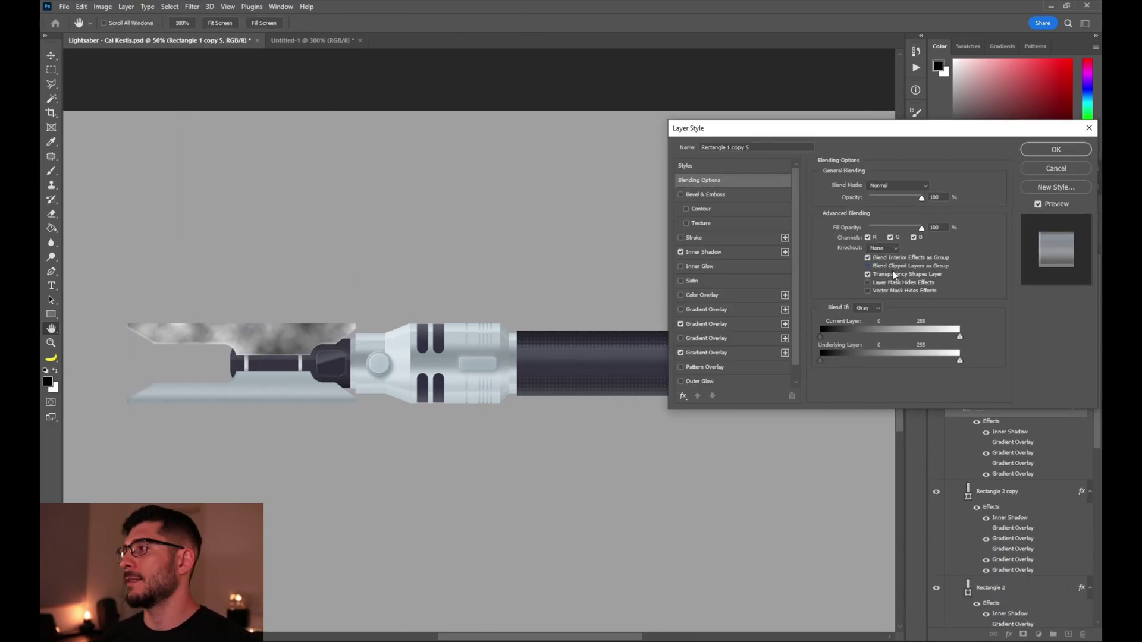
{"action": "left_click_drag", "start_coordinate": [848, 129], "coordinate": [707, 81]}
{"action": "left_click_drag", "start_coordinate": [818, 282], "coordinate": [767, 282]}
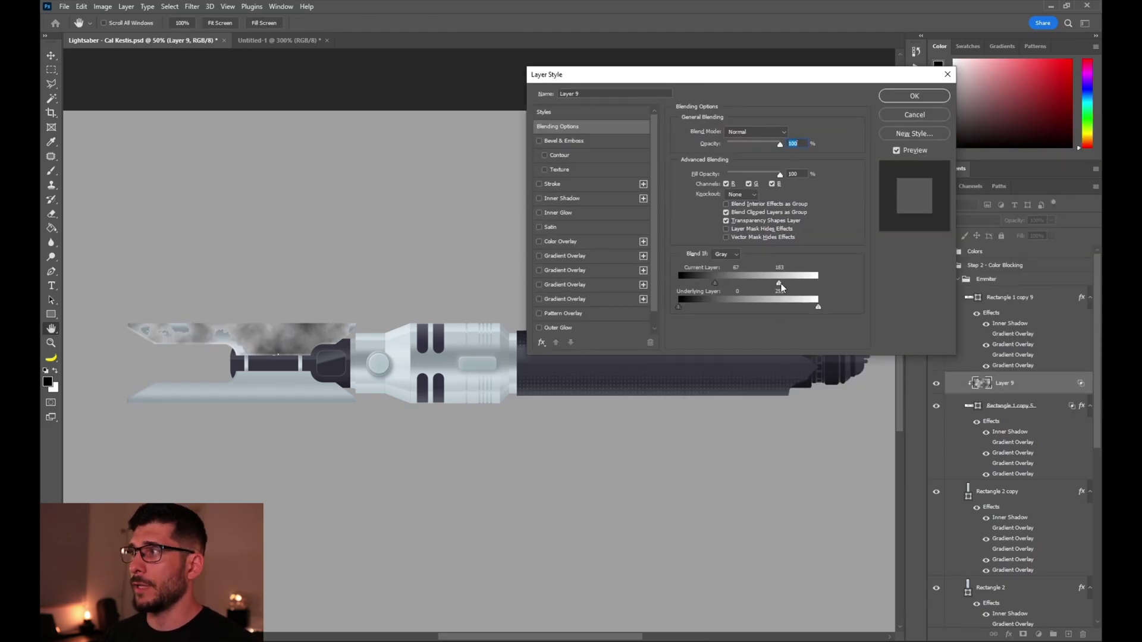
{"action": "left_click_drag", "start_coordinate": [679, 283], "coordinate": [792, 283]}
{"action": "key", "text": "Return"}
- Merge the upper fin's clouds layer with a new blank layer to bake in its Blend If transparency
{"action": "left_click", "coordinate": [985, 387], "text": "ctrl"}
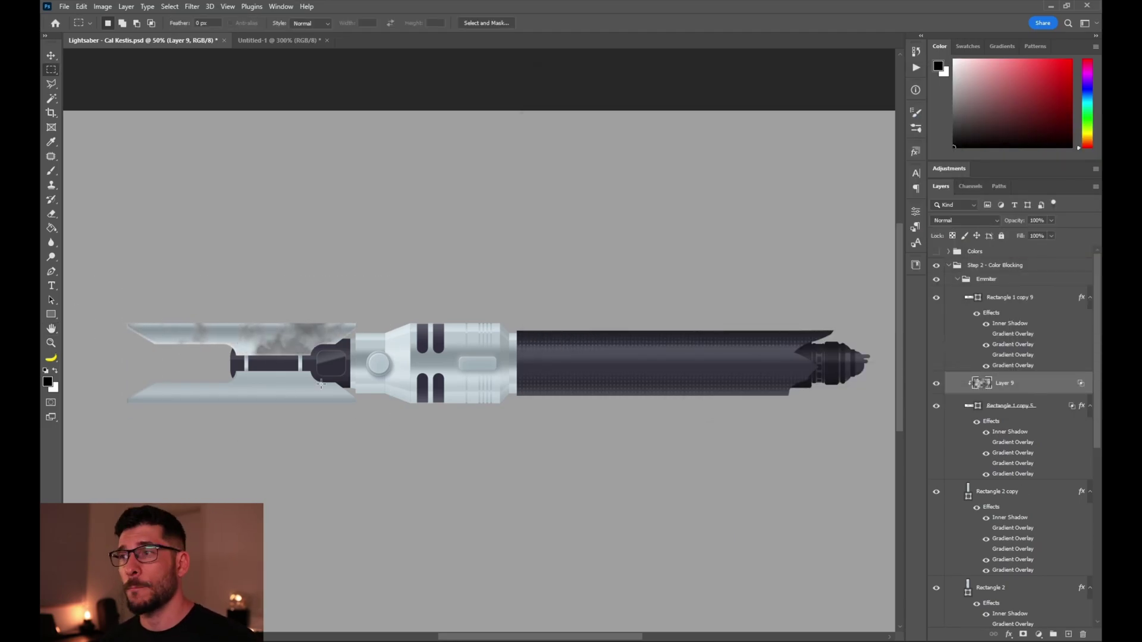
{"action": "left_click", "coordinate": [1070, 634], "text": "ctrl"}
{"action": "left_click", "coordinate": [984, 387]}
{"action": "key", "text": "ctrl+e"}
- Shift the cloud texture along the emitter fin, lower its opacity to 60% and tint it blue-grey with Hue/Saturation
{"action": "key", "text": "v"}
{"action": "left_click_drag", "start_coordinate": [351, 351], "coordinate": [386, 351]}
{"action": "left_click", "coordinate": [976, 221]}
{"action": "left_click", "coordinate": [987, 221]}
{"action": "key", "text": "ctrl+u"}
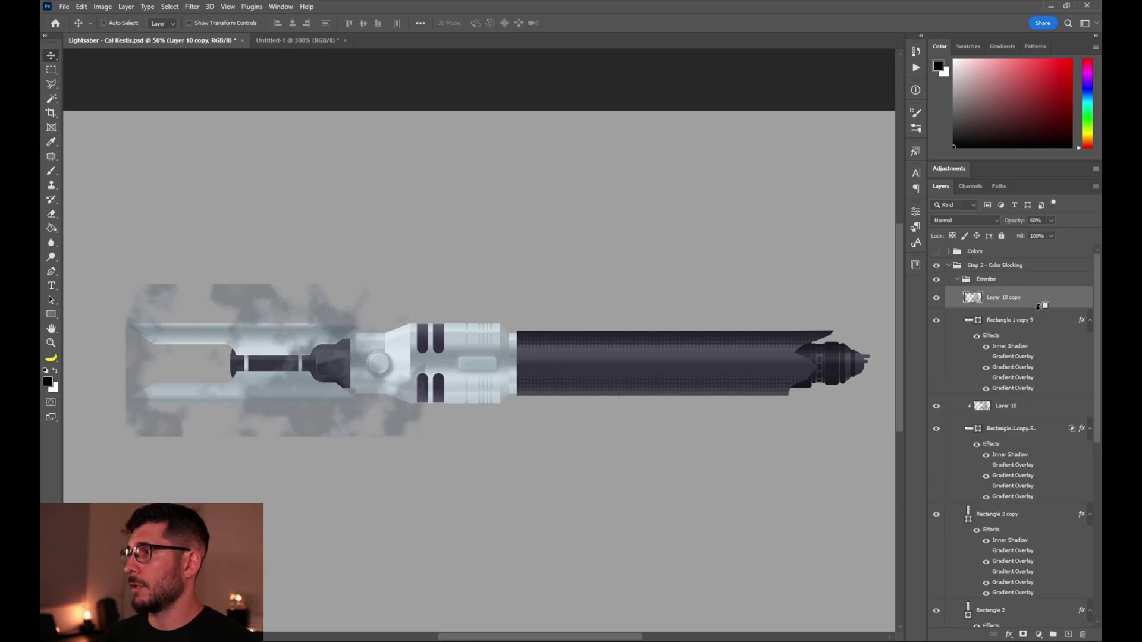
- Adjust the lower emitter fin's blending options for clipped layers and transform the cloud texture copy clipped to it
{"action": "double_click", "coordinate": [1053, 320]}
{"action": "left_click", "coordinate": [917, 102]}
{"action": "left_click", "coordinate": [1011, 298]}
{"action": "key", "text": "ctrl+t"}
{"action": "key", "text": "Return"}
- Erase parts of the lower fin's cloud texture, duplicate and offset it, and merge the pieces into one layer
{"action": "key", "text": "e"}
{"action": "right_click", "coordinate": [269, 376]}
{"action": "key", "text": "Return"}
{"action": "key", "text": "v"}
{"action": "key", "text": "ctrl+j"}
{"action": "left_click_drag", "start_coordinate": [333, 400], "coordinate": [357, 387]}
{"action": "left_click", "coordinate": [1033, 321], "text": "shift"}
{"action": "key", "text": "ctrl+e"}
- Add a noise texture layer clipped to the upper emitter fin and thin it out by adjusting its Blend If range
{"action": "left_click", "coordinate": [1012, 406]}
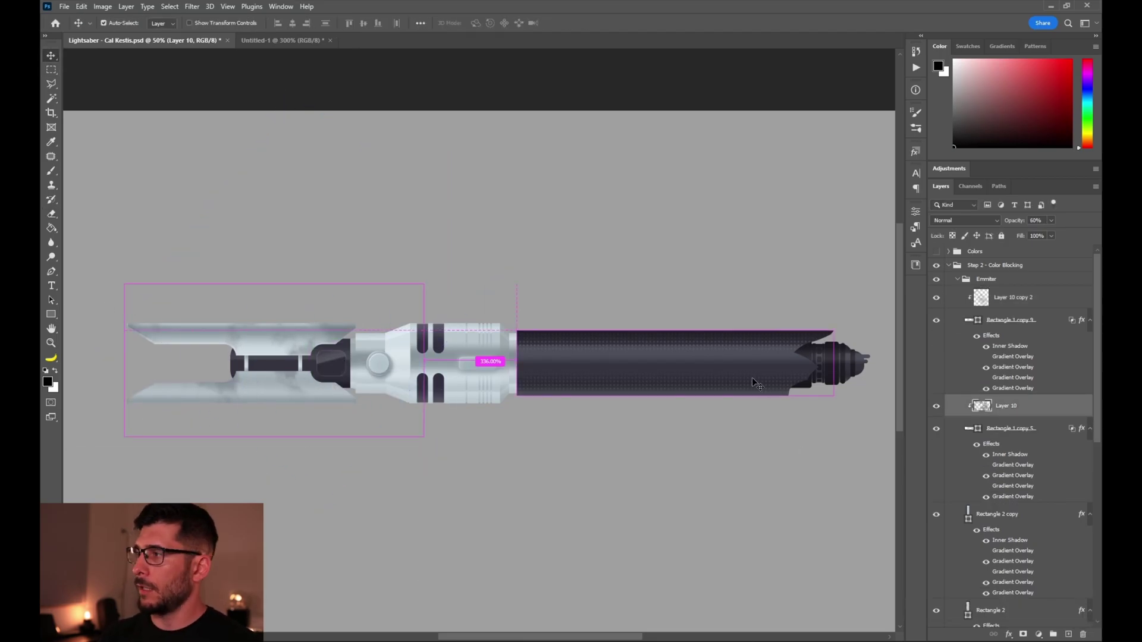
{"action": "key", "text": "ctrl+alt+f"}
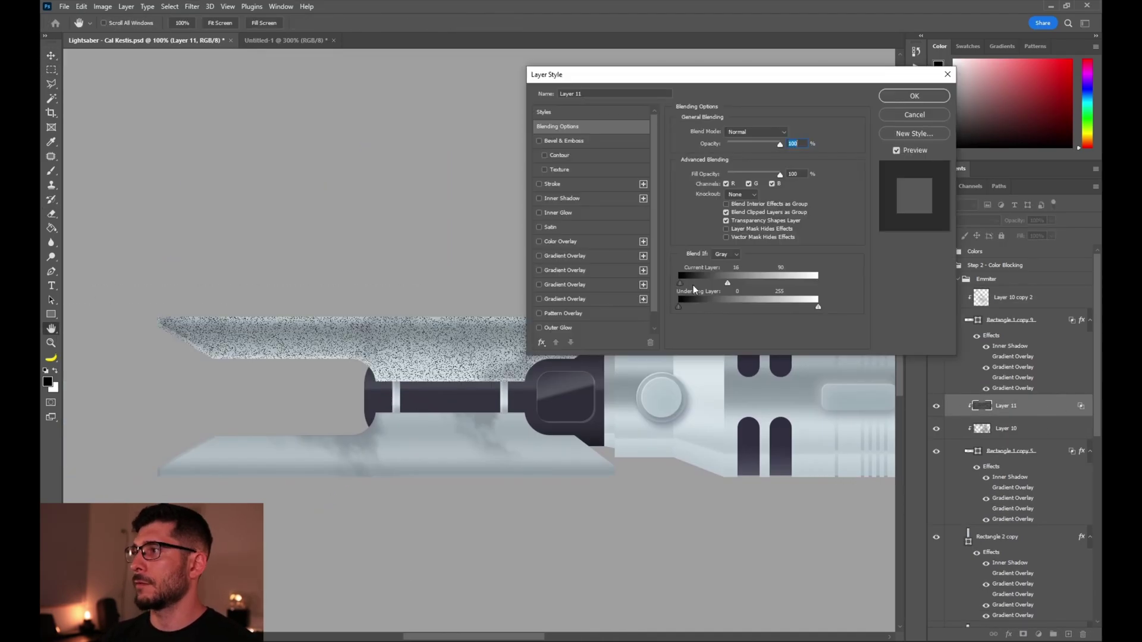
{"action": "left_click_drag", "start_coordinate": [728, 283], "coordinate": [775, 283]}
{"action": "left_click", "coordinate": [915, 96]}
- Blend the upper fin's noise layer in Screen mode and reduce its opacity
{"action": "left_click", "coordinate": [964, 220]}
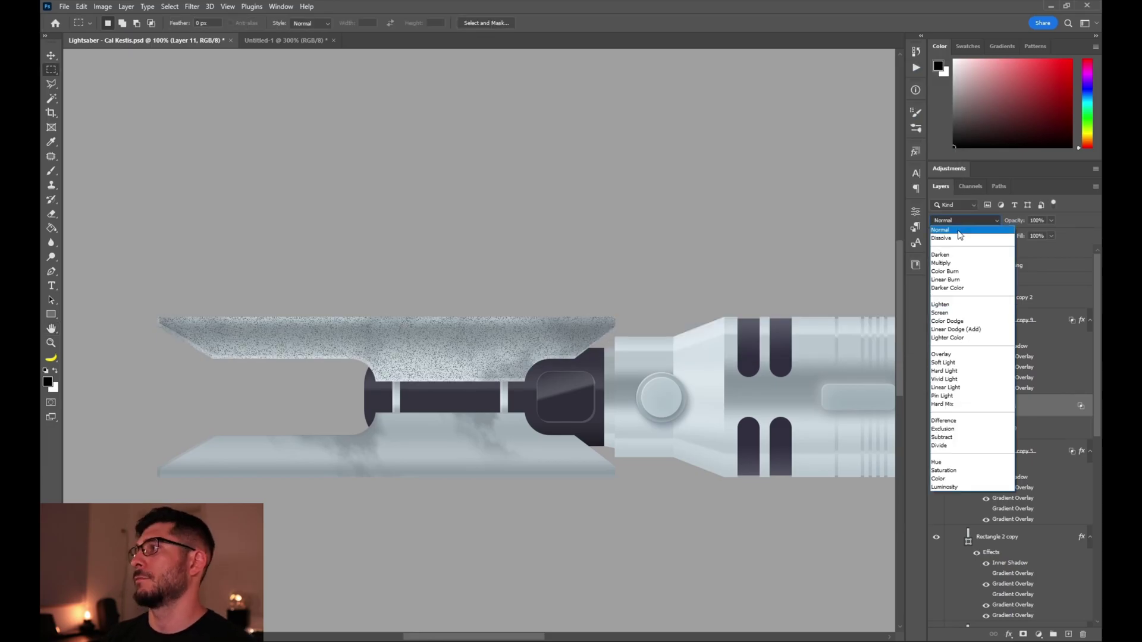
{"action": "left_click", "coordinate": [956, 315]}
{"action": "left_click_drag", "start_coordinate": [1015, 222], "coordinate": [971, 221]}
{"action": "key", "text": "ctrl+minus"}
{"action": "key", "text": "ctrl+minus"}
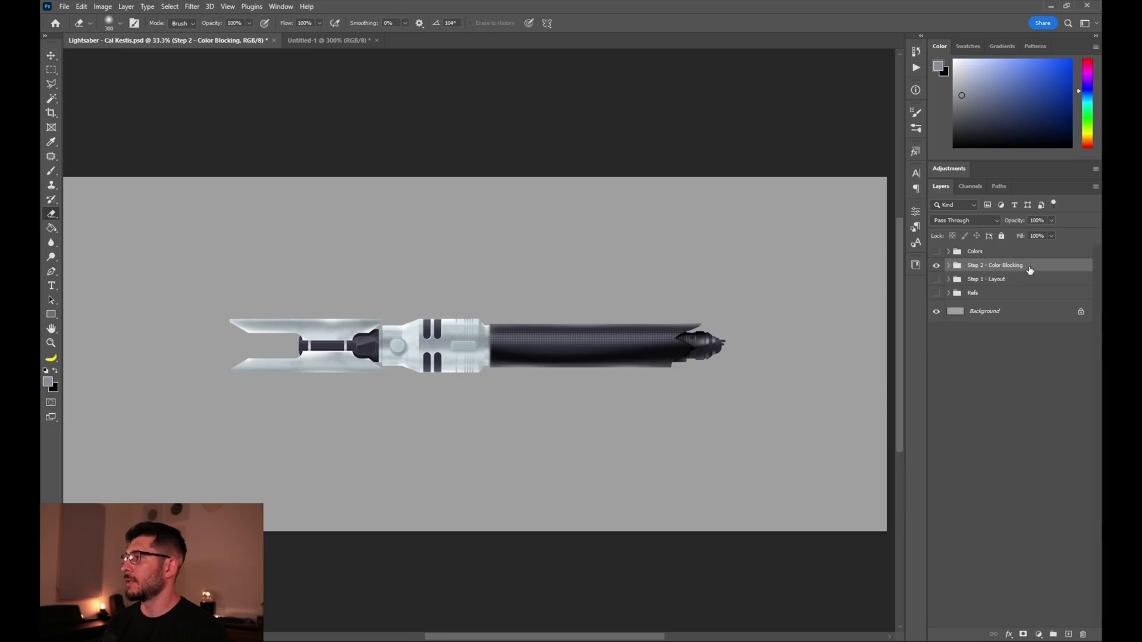
- Add three stacked drop shadows to the Step 2 - Color Blocking group, including one at 90° with a wide, soft spread
{"action": "double_click", "coordinate": [1039, 270]}
{"action": "left_click_drag", "start_coordinate": [875, 149], "coordinate": [770, 169]}
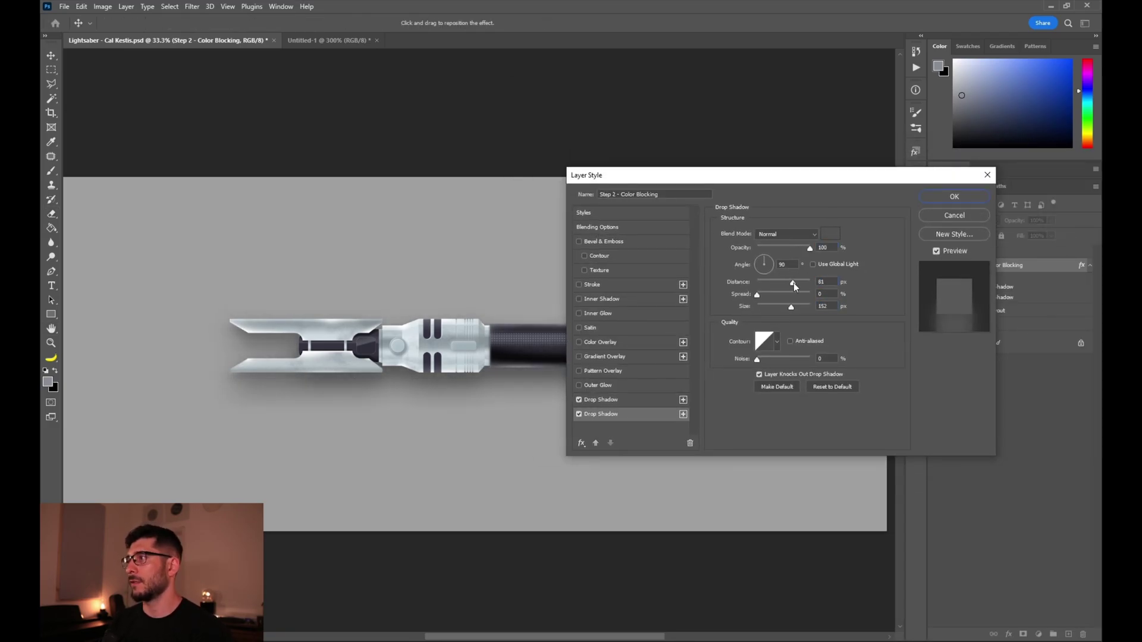
{"action": "left_click", "coordinate": [902, 257]}
{"action": "left_click_drag", "start_coordinate": [854, 301], "coordinate": [847, 302]}
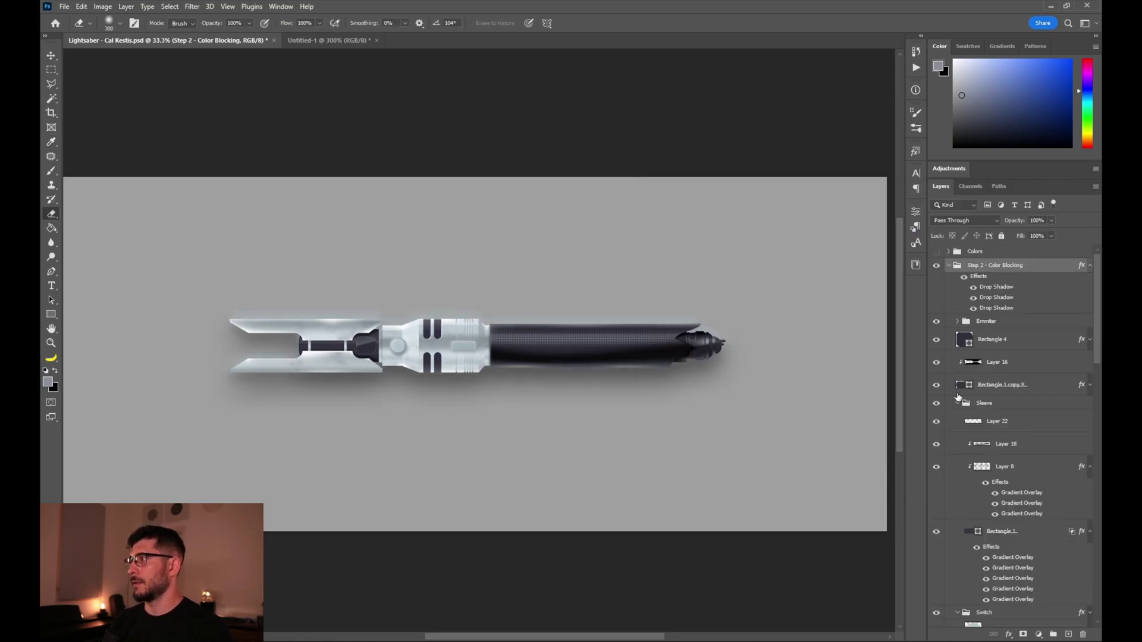
- Collapse the hilt's subgroups and paint soft edge highlights on new layers above the Step 2 - Color Blocking group
{"action": "left_click", "coordinate": [958, 403]}
{"action": "left_click", "coordinate": [1028, 275]}
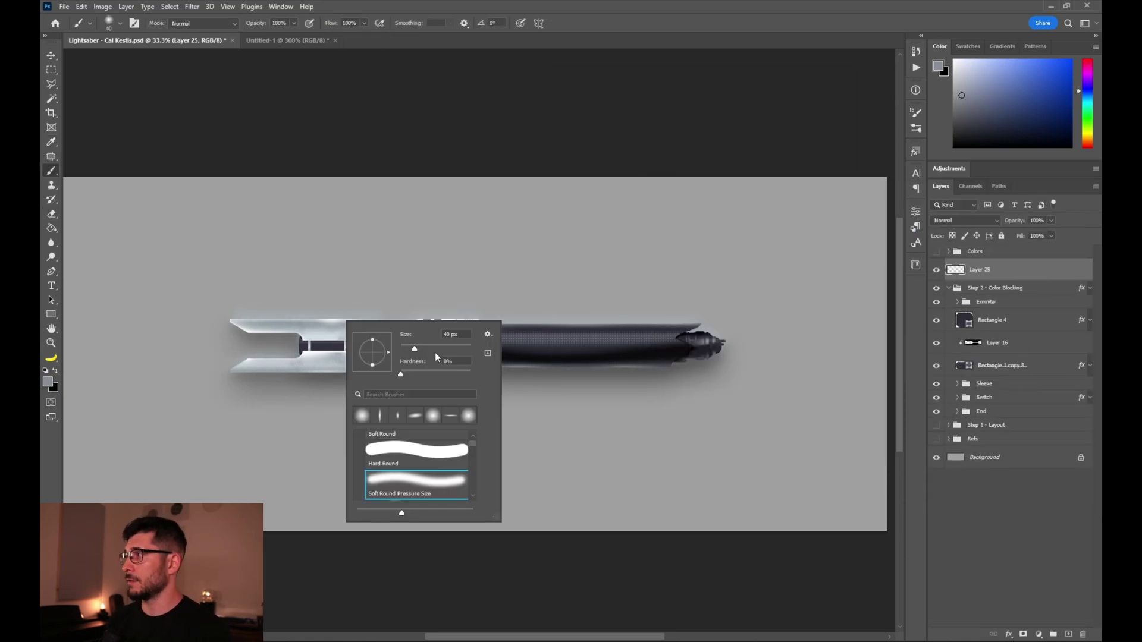
{"action": "key", "text": "Escape"}
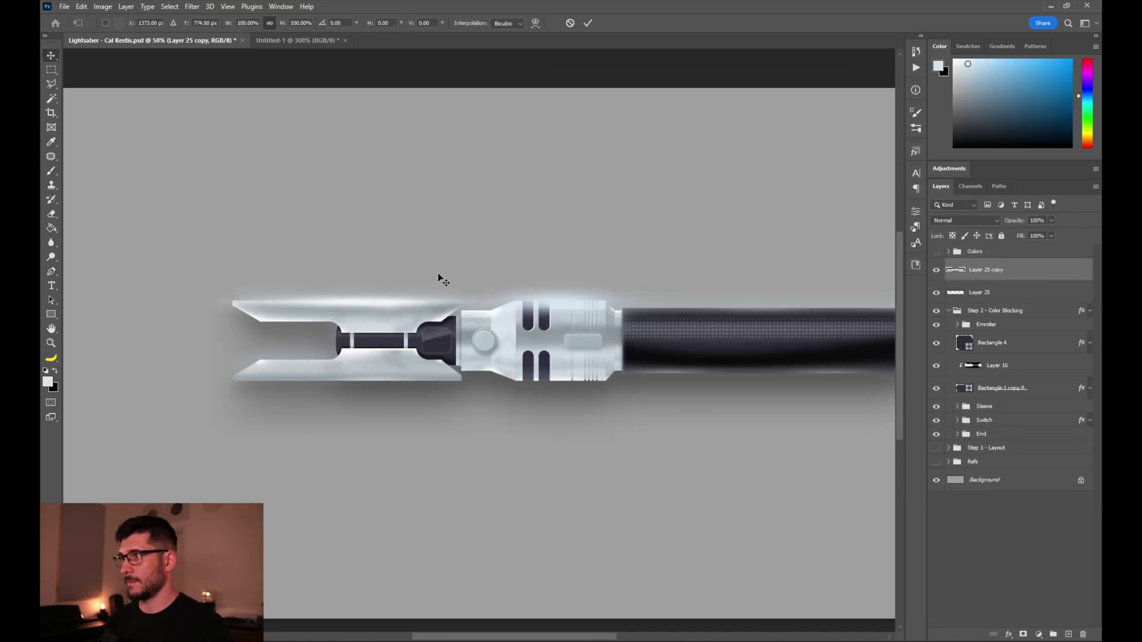
- Paint a soft white glow on a new layer by the lower emitter fin's inner curve, then move it and rotate it about 12.6°
{"action": "key", "text": "b"}
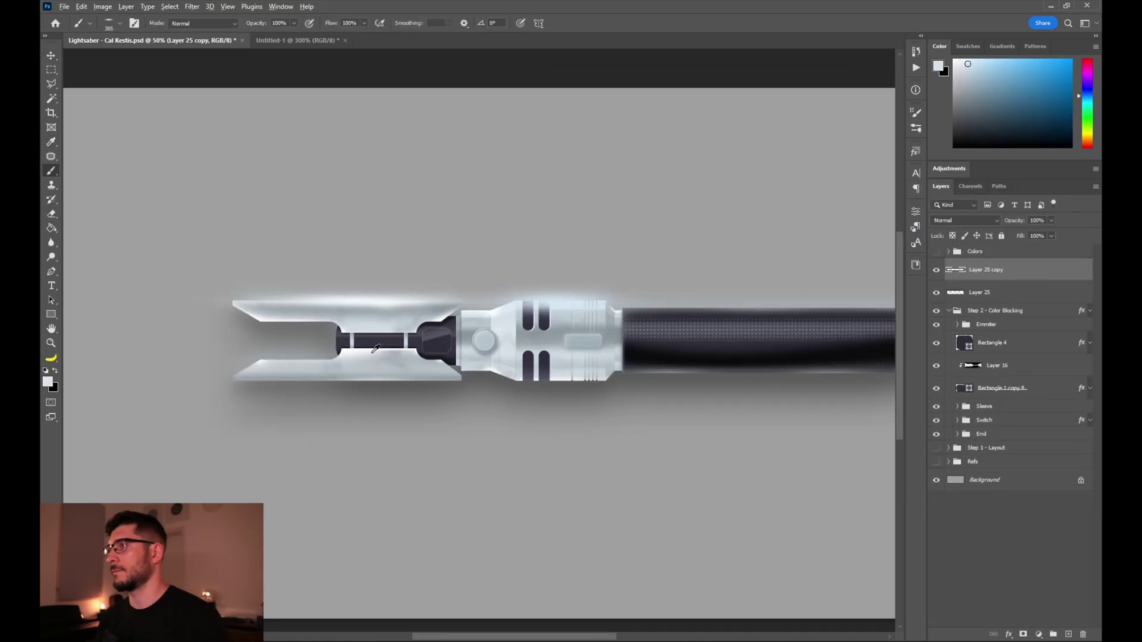
{"action": "right_click", "coordinate": [501, 333]}
{"action": "left_click", "coordinate": [316, 352]}
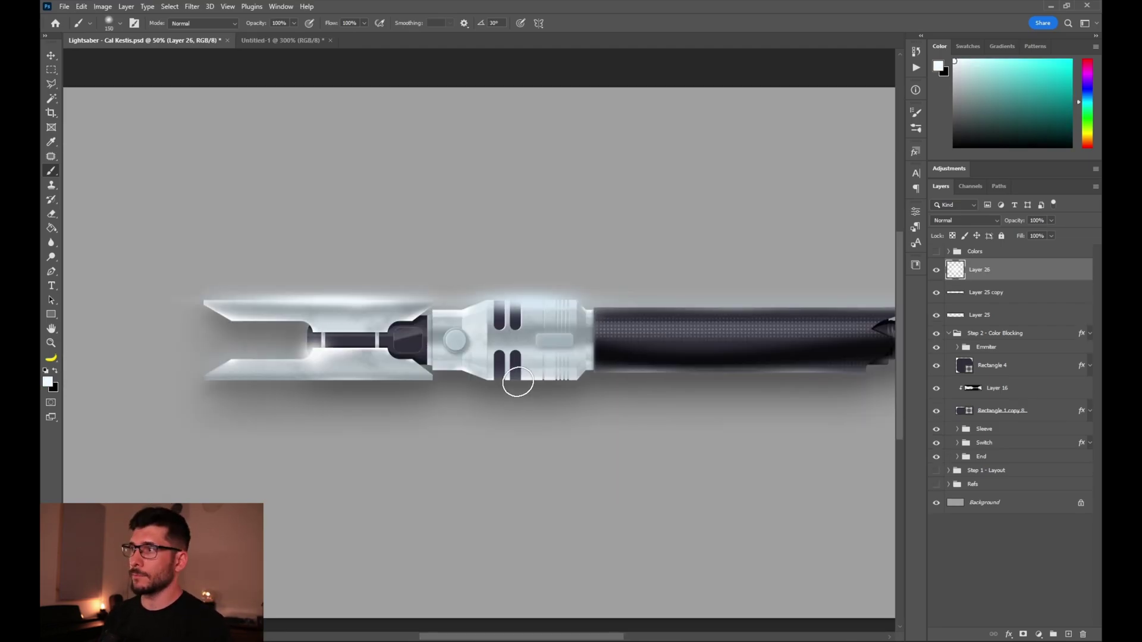
{"action": "key", "text": "ctrl+t"}
{"action": "left_click_drag", "start_coordinate": [280, 350], "coordinate": [247, 352]}
{"action": "right_click", "coordinate": [311, 358]}
{"action": "left_click", "coordinate": [357, 429]}
{"action": "left_click_drag", "start_coordinate": [361, 286], "coordinate": [376, 299]}
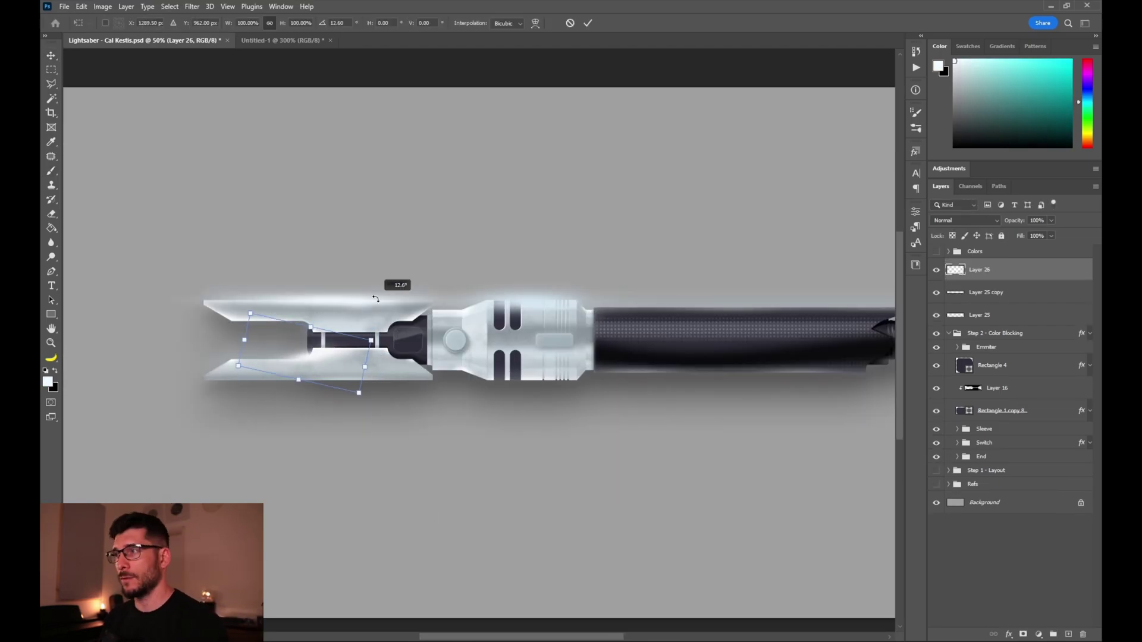
{"action": "key", "text": "Return"}
- Paint another white glow on a new layer and transform it into a flat highlight along the lower fin's inner edge
{"action": "key", "text": "b"}
{"action": "right_click", "coordinate": [330, 341]}
{"action": "key", "text": "ctrl+shift+alt+n"}
{"action": "left_click", "coordinate": [363, 350]}
{"action": "key", "text": "ctrl+t"}
{"action": "left_click_drag", "start_coordinate": [363, 350], "coordinate": [369, 356]}
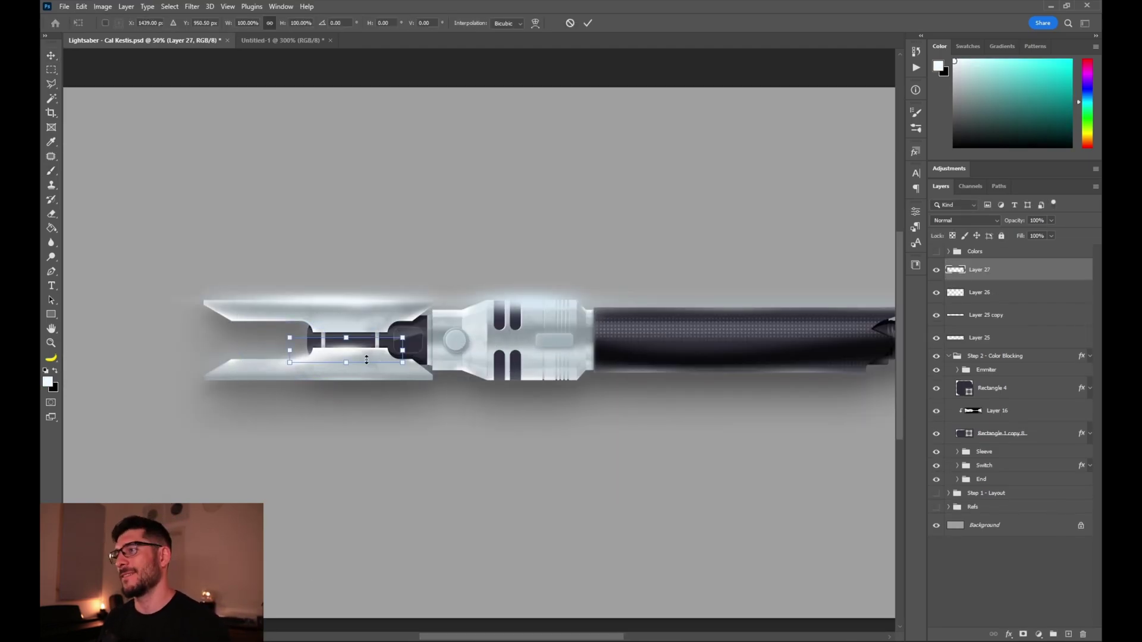
{"action": "key", "text": "Return"}
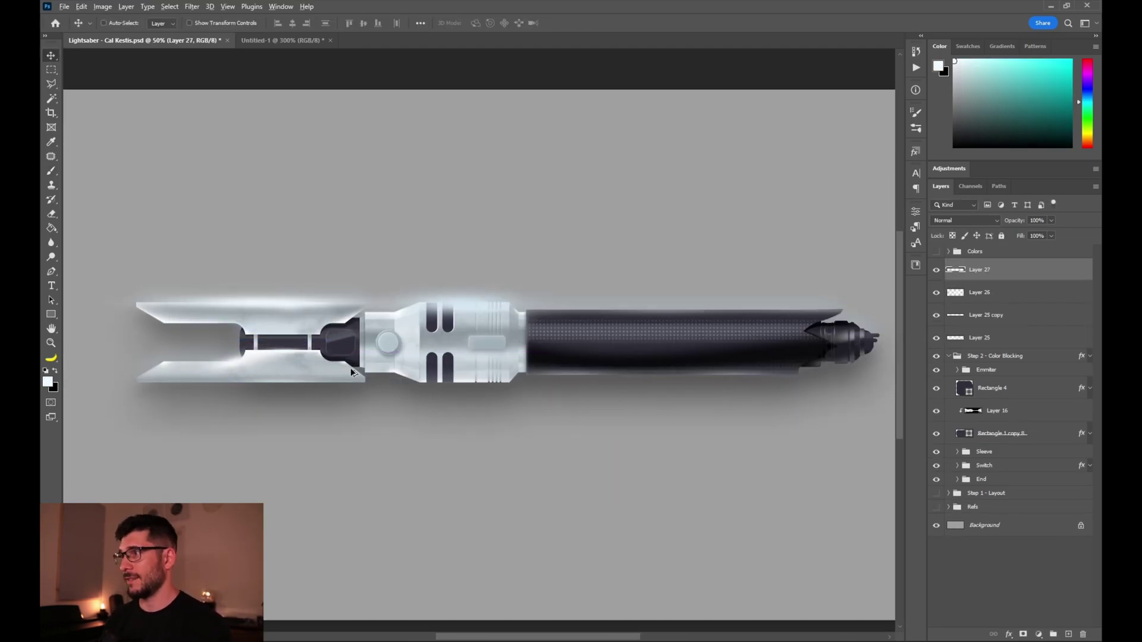
- Duplicate the flat white highlight twice for other hilt edges and reset the brush color to white
{"action": "key", "text": "ctrl+j"}
{"action": "key", "text": "d"}
{"action": "key", "text": "x"}
{"action": "key", "text": "ctrl+j"}
- Duplicate the Layer 25 edge highlight, lock its transparent pixels, sample the dark sleeve's color and transform the copy
{"action": "left_click", "coordinate": [583, 313], "text": "ctrl"}
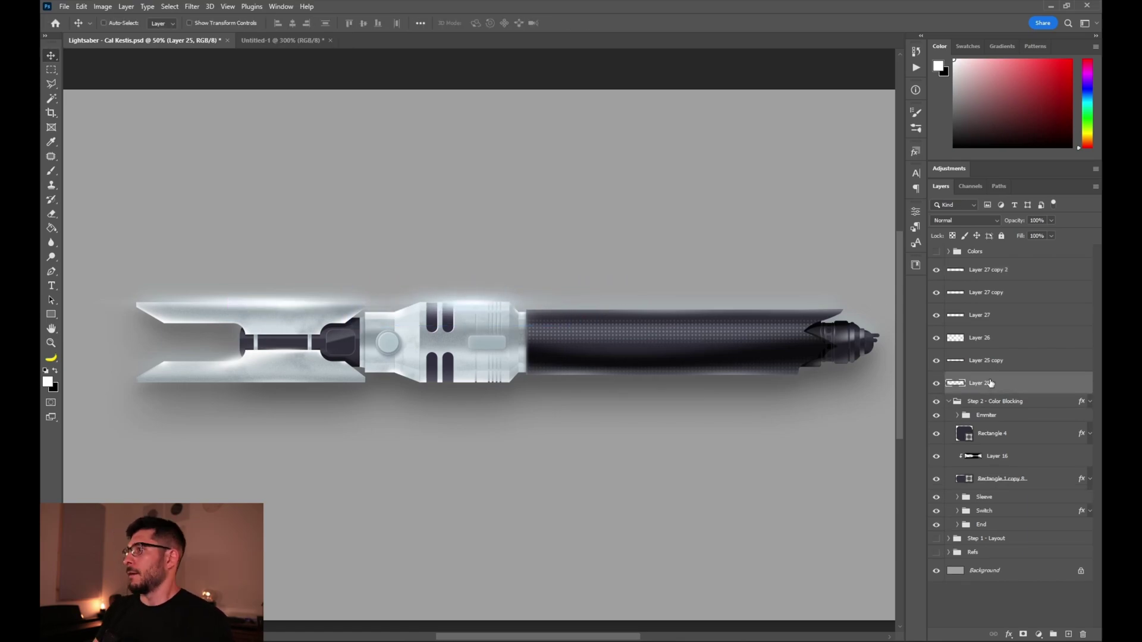
{"action": "key", "text": "ctrl+j"}
{"action": "key", "text": "b"}
{"action": "key", "text": "/"}
{"action": "left_click", "coordinate": [632, 360], "text": "alt"}
{"action": "key", "text": "ctrl+t"}
{"action": "key", "text": "Return"}
- Brush a bright spot onto the sleeve's upper edge highlight with a larger brush, then unlock its transparent pixels for erasing
{"action": "right_click", "coordinate": [705, 291]}
{"action": "key", "text": "Return"}
{"action": "key", "text": "]"}
{"action": "key", "text": "]"}
{"action": "key", "text": "]"}
{"action": "key", "text": "]"}
{"action": "key", "text": "]"}
{"action": "left_click", "coordinate": [674, 300]}
{"action": "key", "text": "v"}
{"action": "key", "text": "ctrl+minus"}
{"action": "key", "text": "e"}
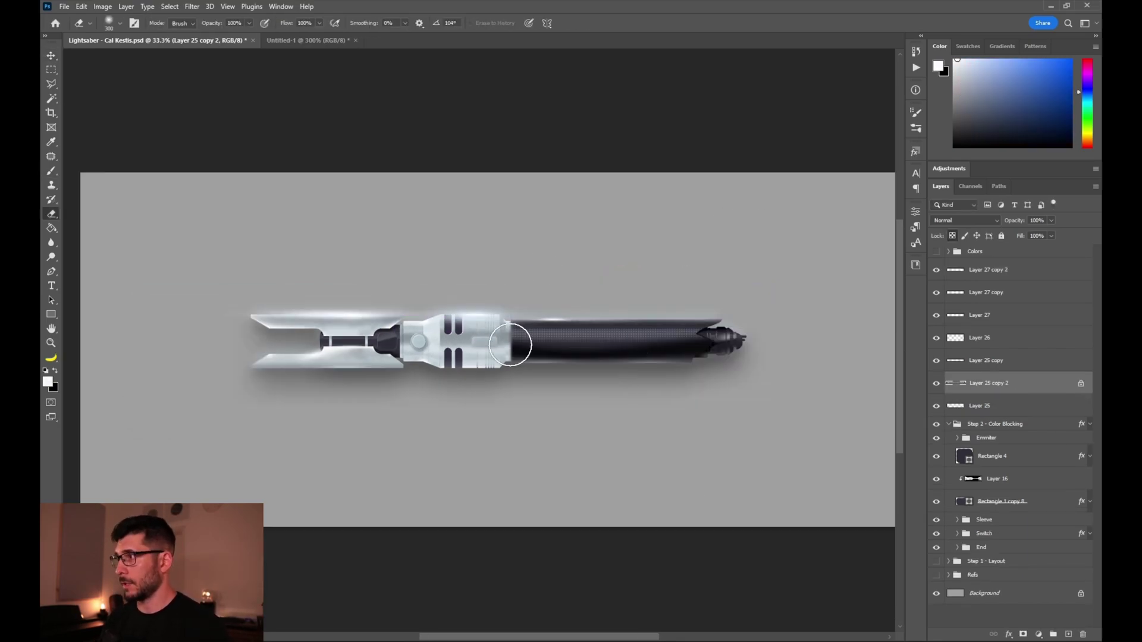
{"action": "key", "text": "/"}
- Stamp a white star sparkle on a new layer over the upper emitter fin and scale it down
{"action": "key", "text": "ctrl+shift+alt+n"}
{"action": "right_click", "coordinate": [515, 343]}
{"action": "left_click", "coordinate": [356, 316]}
{"action": "key", "text": "ctrl+t"}
{"action": "key", "text": "ctrl+plus"}
{"action": "left_click_drag", "start_coordinate": [439, 229], "coordinate": [415, 255]}
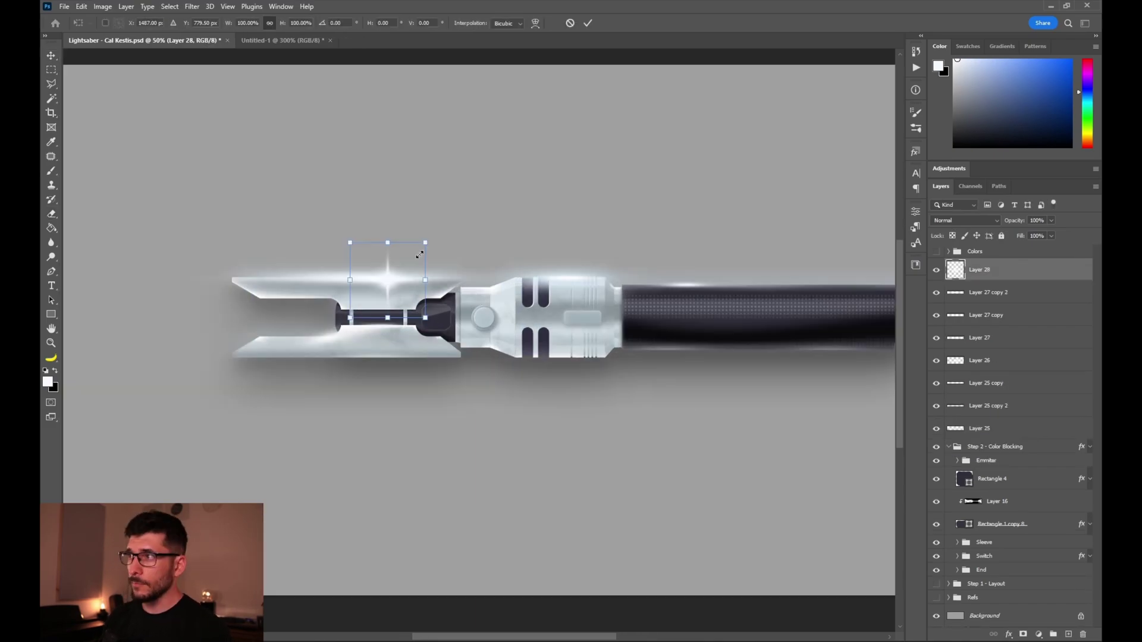
{"action": "key", "text": "Return"}
- Duplicate the sparkle six times and place the copies on the lower fin, switch section, sleeve and end cap
{"action": "key", "text": "ctrl+j"}
{"action": "left_click_drag", "start_coordinate": [373, 331], "coordinate": [244, 390]}
{"action": "left_click_drag", "start_coordinate": [245, 390], "coordinate": [142, 428]}
{"action": "left_click_drag", "start_coordinate": [163, 407], "coordinate": [486, 346]}
{"action": "left_click_drag", "start_coordinate": [442, 317], "coordinate": [594, 326]}
{"action": "left_click_drag", "start_coordinate": [684, 314], "coordinate": [425, 348]}
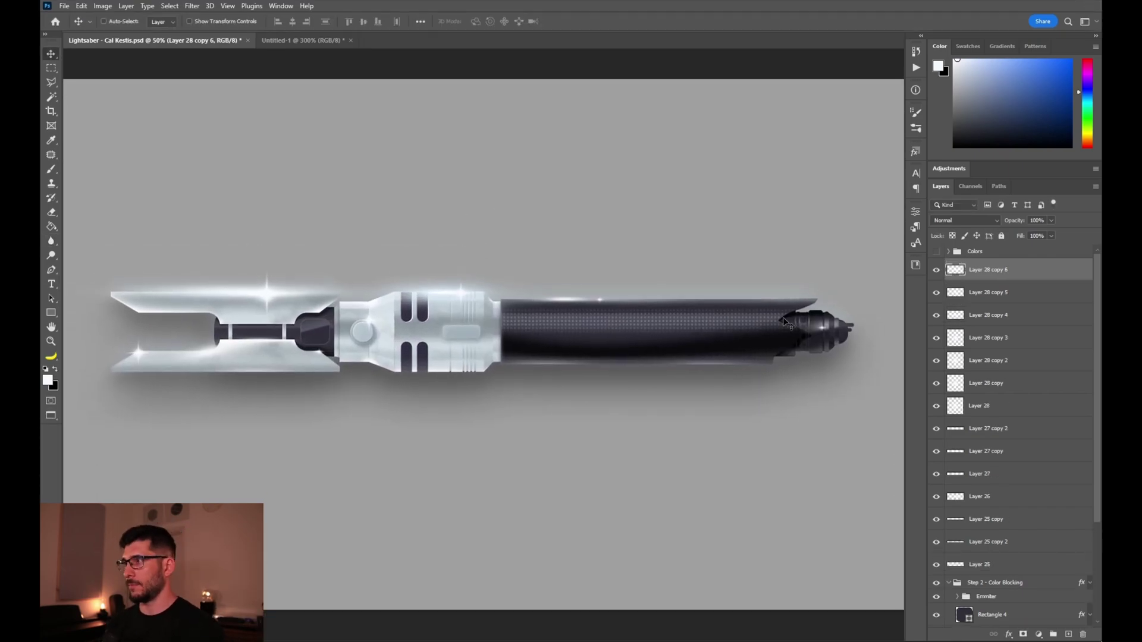
- Show the finished hilt in full-screen view to examine the complete artwork
{"action": "key", "text": "f"}
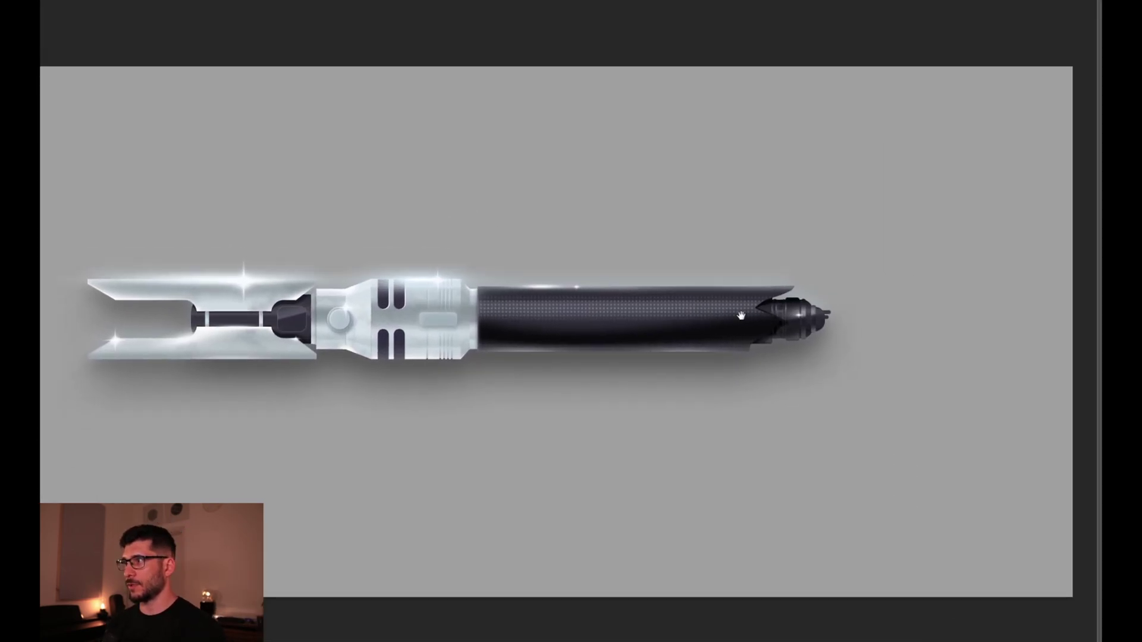
{"action": "left_click_drag", "start_coordinate": [820, 337], "coordinate": [909, 331]}
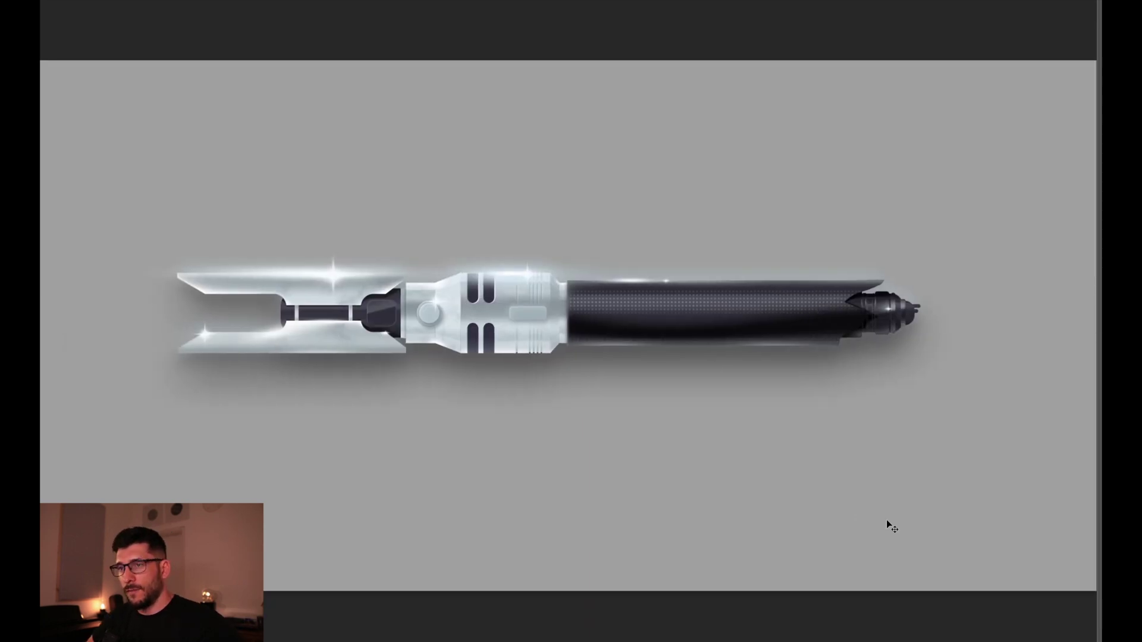